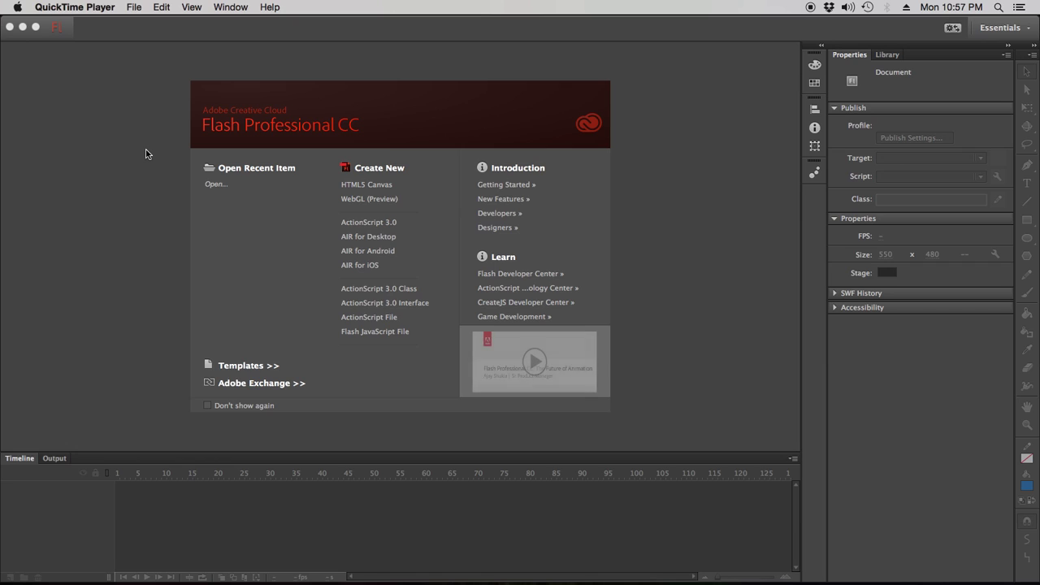
# Create a new ActionScript 3.0 document and fit the stage in the window.
pyautogui.click(346, 226)
pyautogui.click(349, 223)
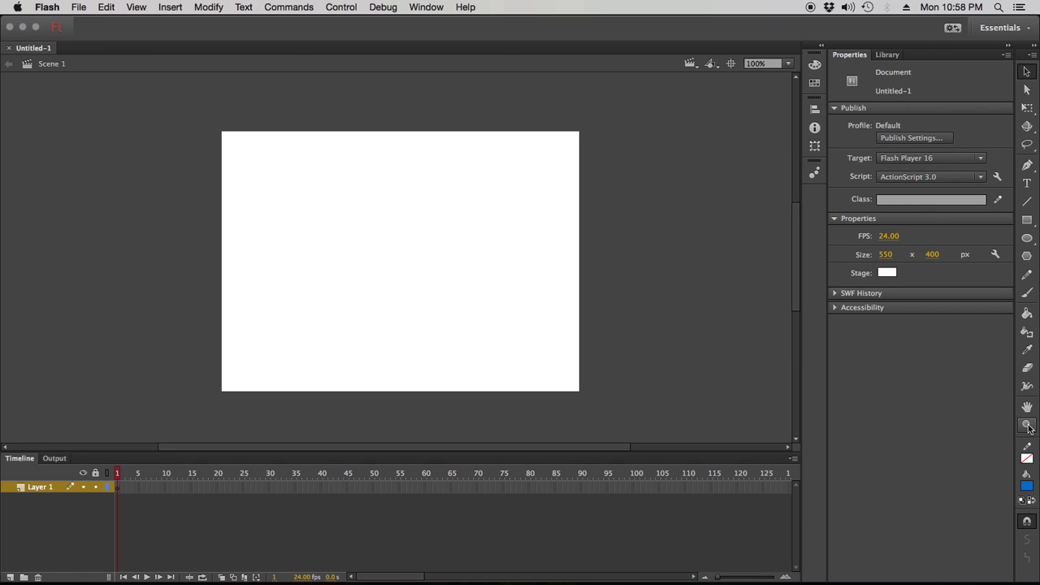
pyautogui.click(787, 65)
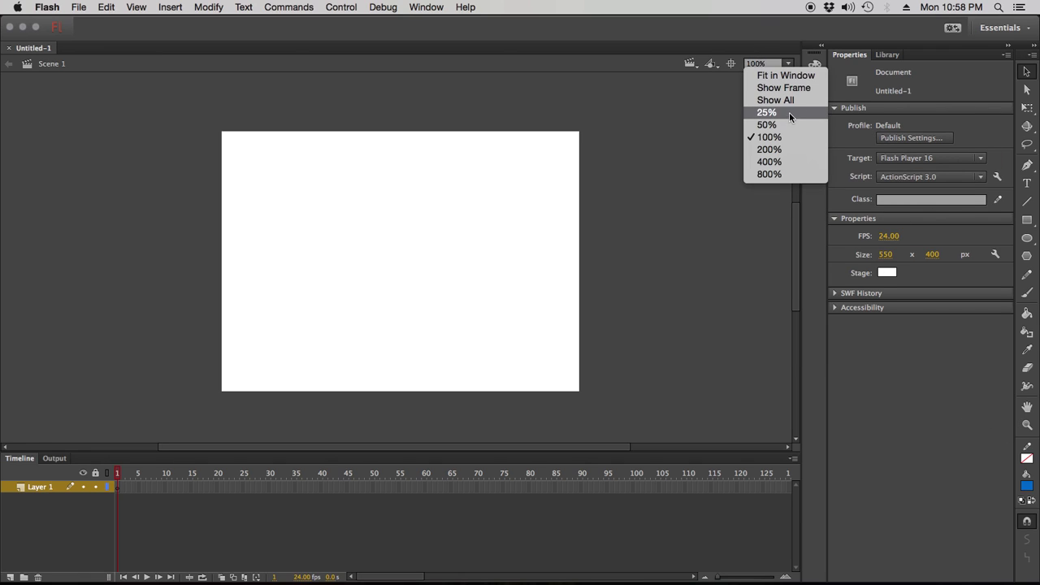
pyautogui.click(781, 74)
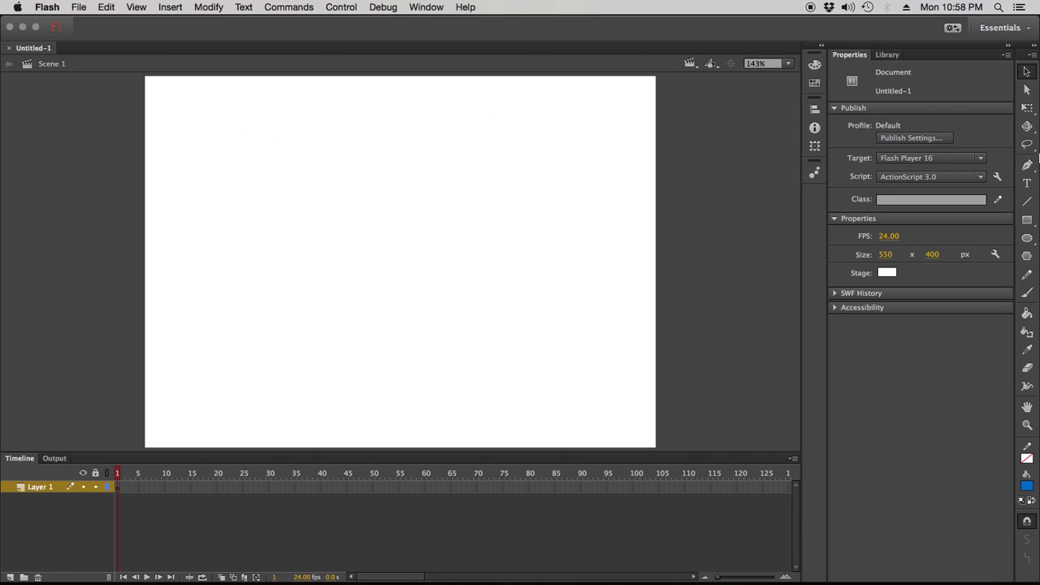
# Draw a blue rectangle without stroke, about 83 × 53 px, near the stage's upper-left corner.
pyautogui.click(1027, 224)
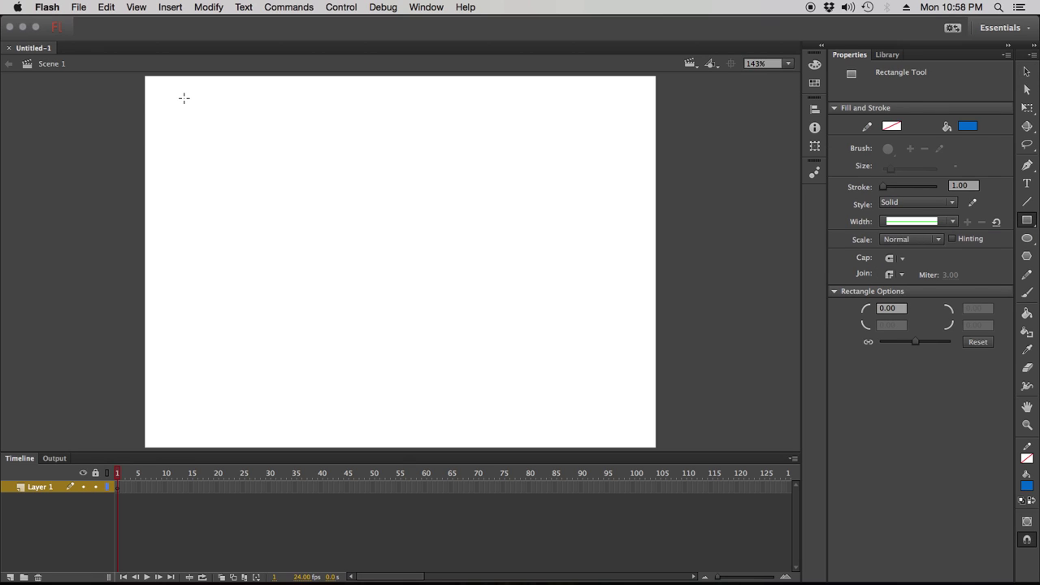
pyautogui.moveTo(154, 84); pyautogui.dragTo(234, 136)
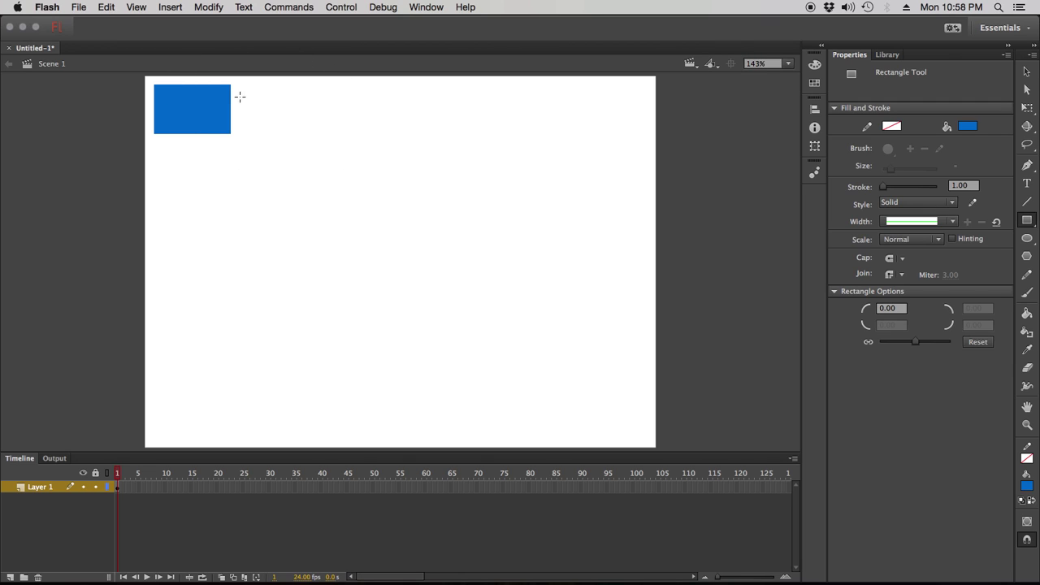
pyautogui.click(1027, 71)
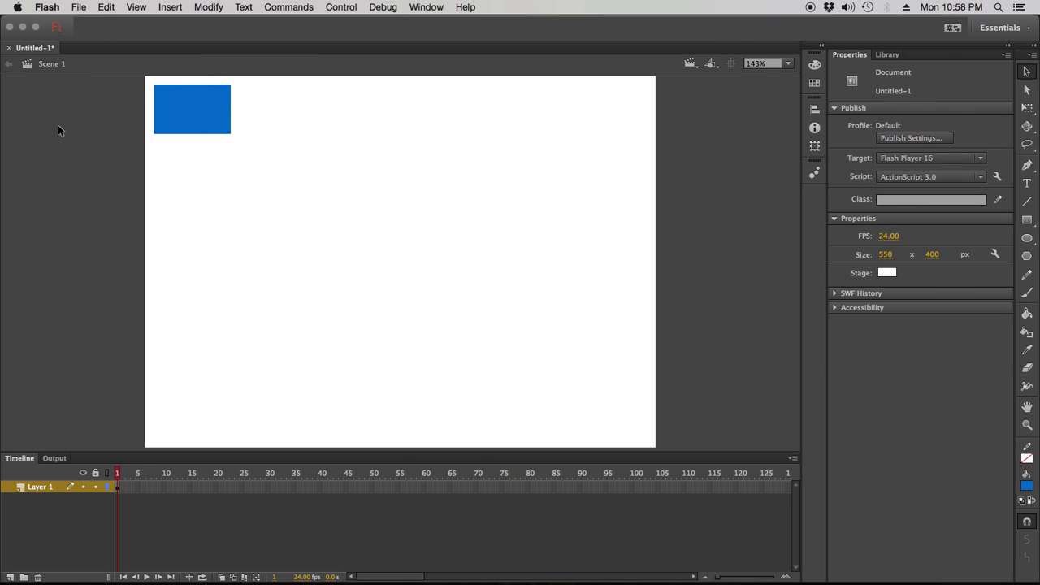
# Convert the blue rectangle to a symbol of type Button named HomeButton.
pyautogui.click(203, 109)
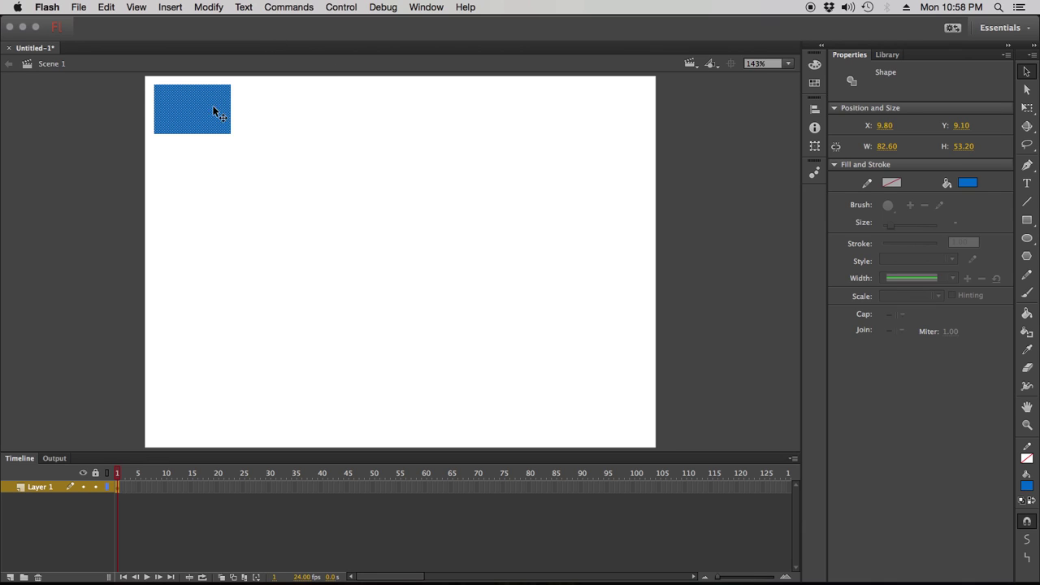
pyautogui.rightClick(189, 107)
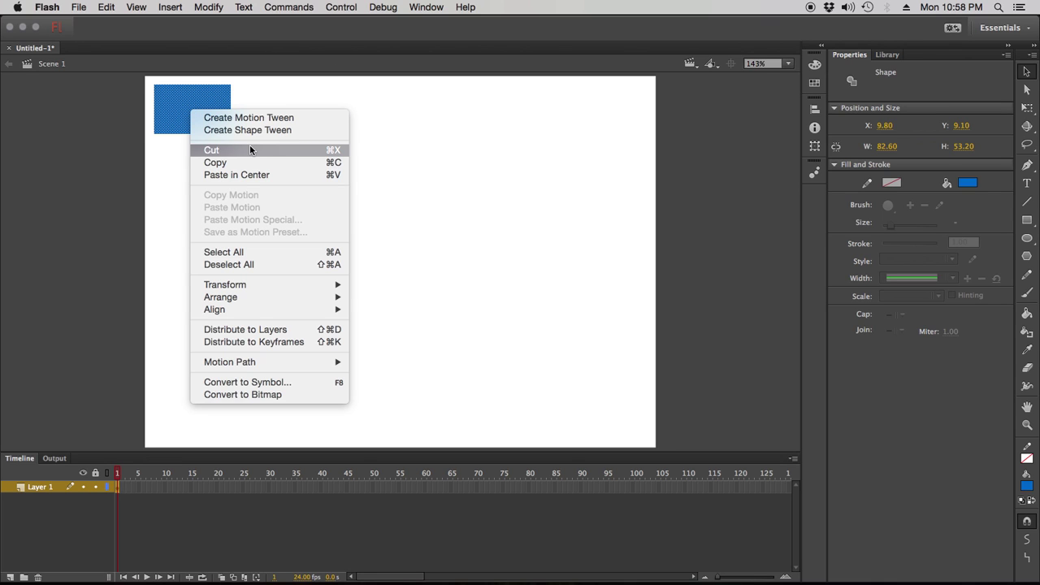
pyautogui.click(249, 383)
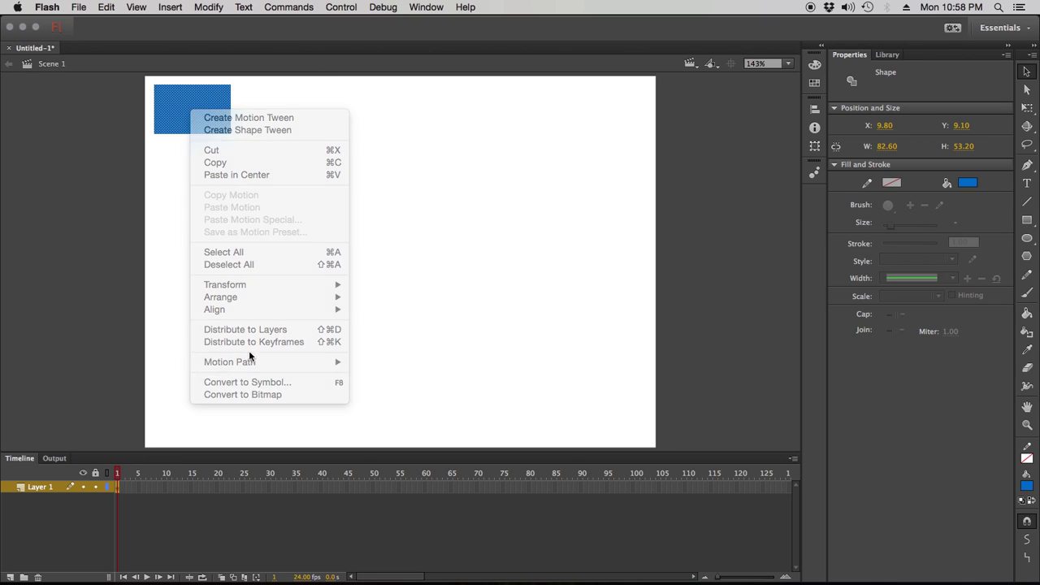
pyautogui.moveTo(453, 89); pyautogui.dragTo(441, 84)
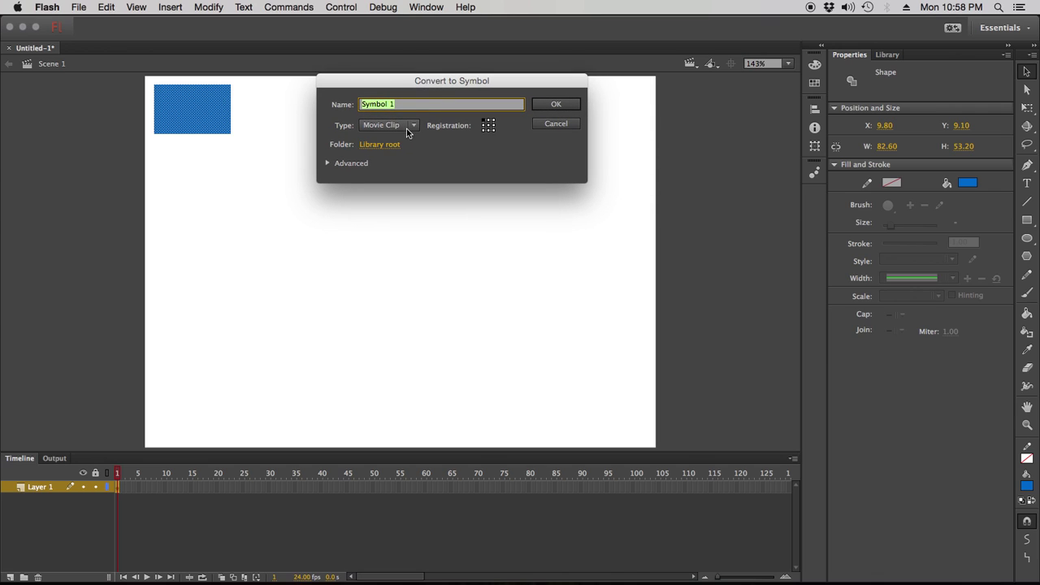
pyautogui.click(414, 126)
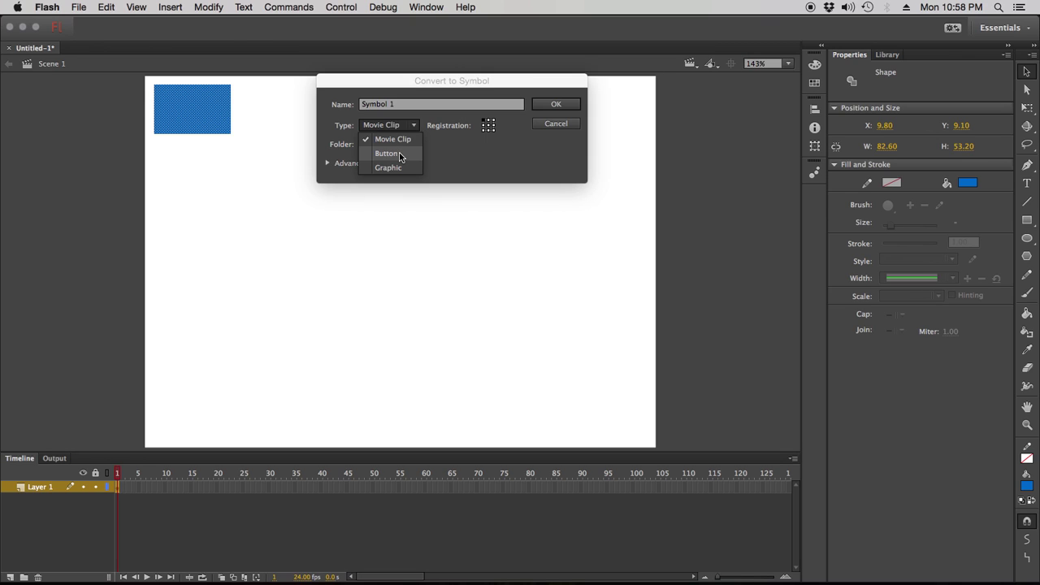
pyautogui.click(400, 154)
pyautogui.tripleClick(407, 104)
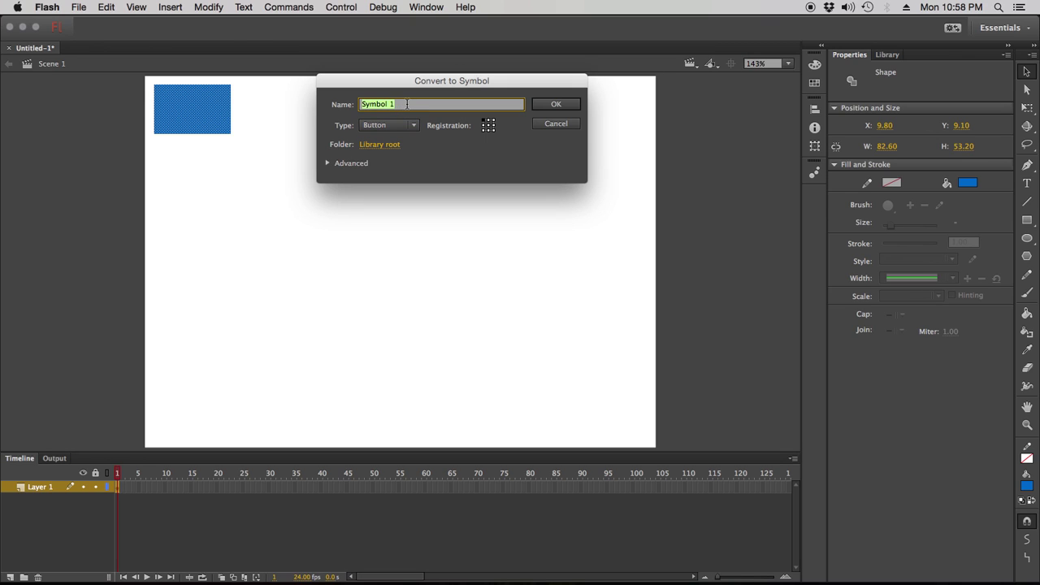
pyautogui.write('HomeButton')
pyautogui.click(568, 106)
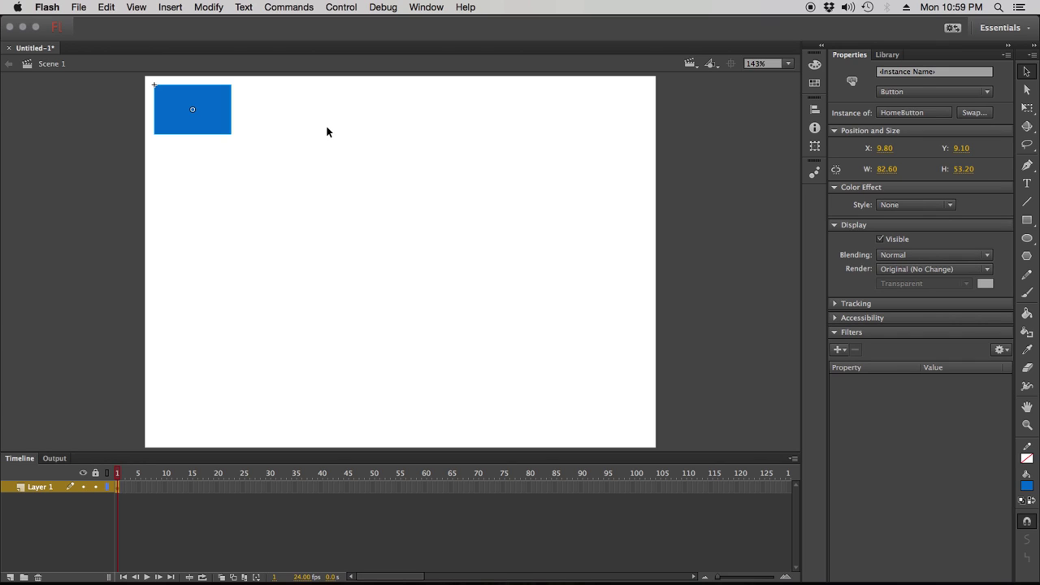
# Open the HomeButton symbol for editing and insert keyframes in its Over, Down and Hit states.
pyautogui.doubleClick(210, 103)
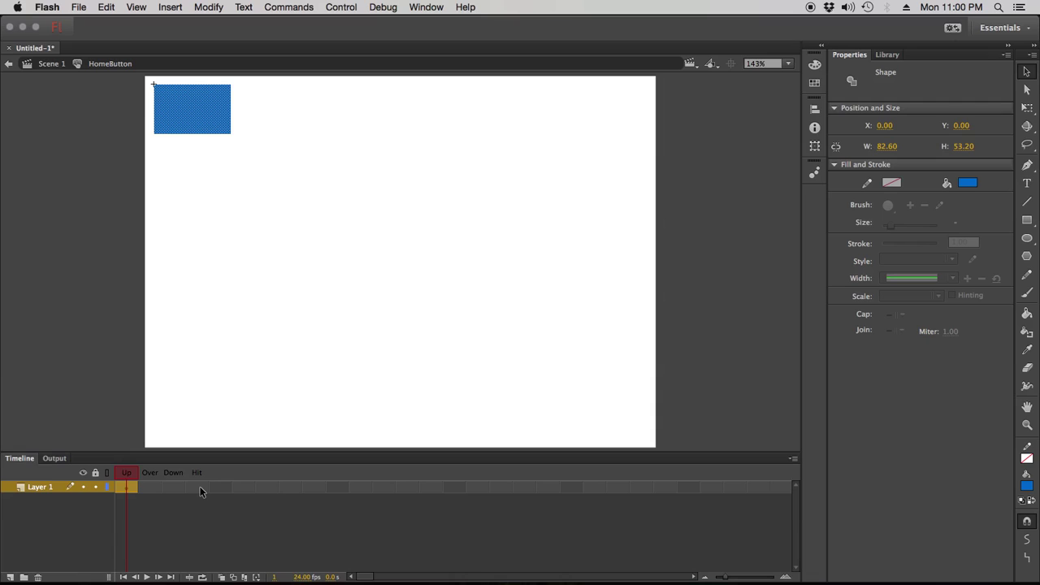
pyautogui.rightClick(159, 488)
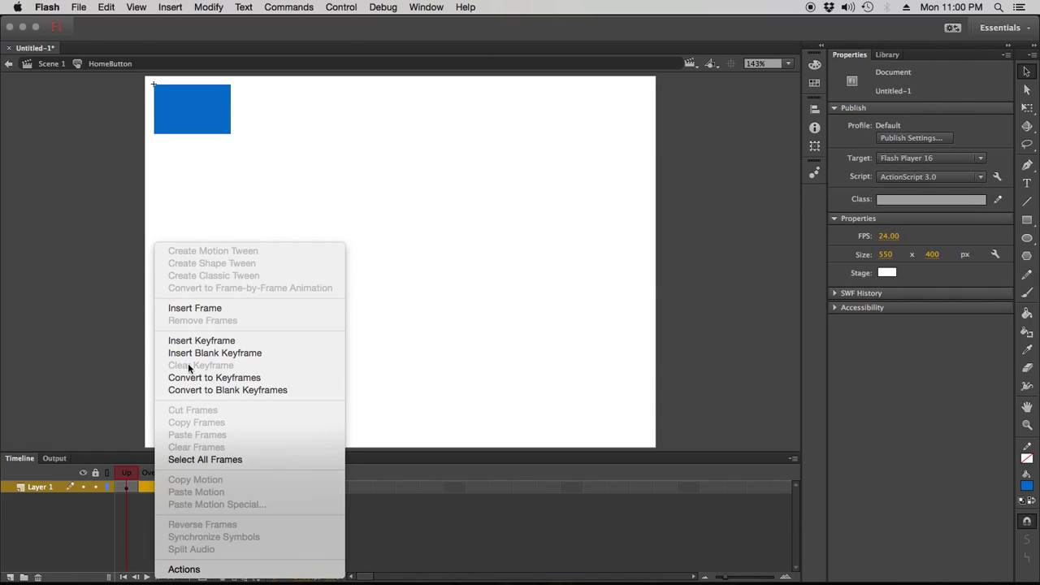
pyautogui.click(215, 347)
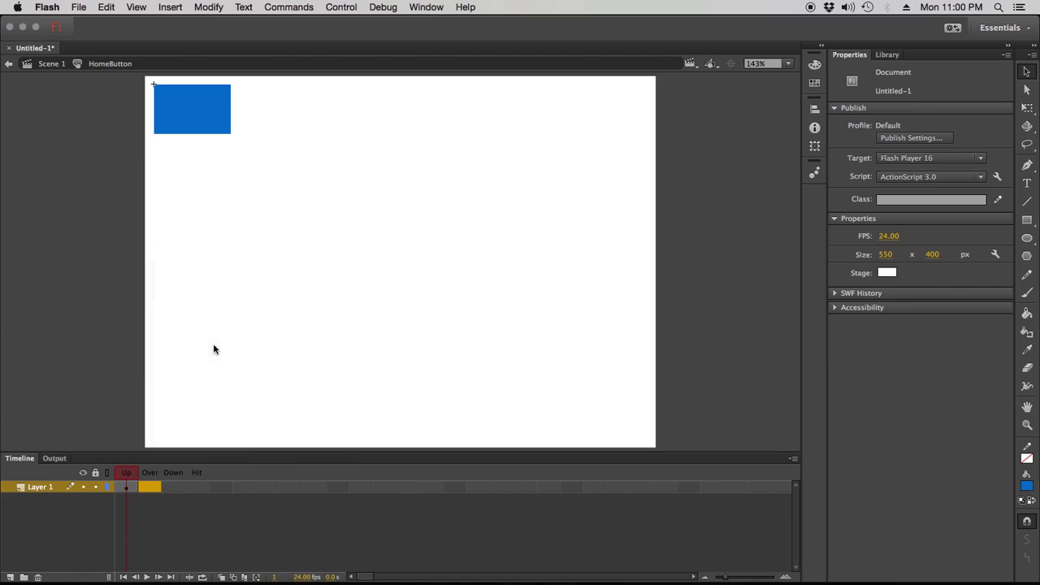
pyautogui.rightClick(163, 491)
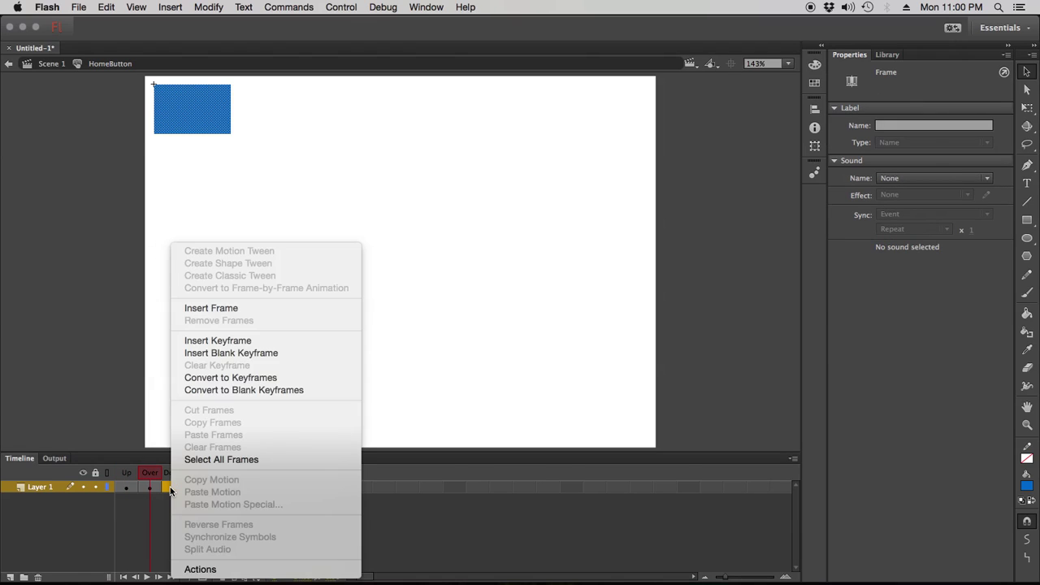
pyautogui.click(232, 340)
pyautogui.rightClick(199, 490)
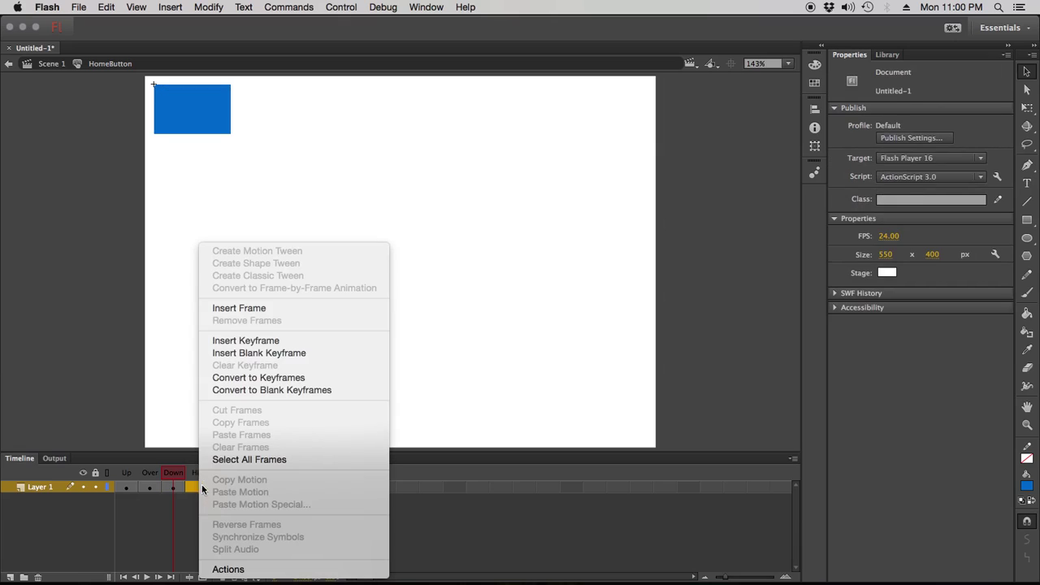
pyautogui.click(272, 342)
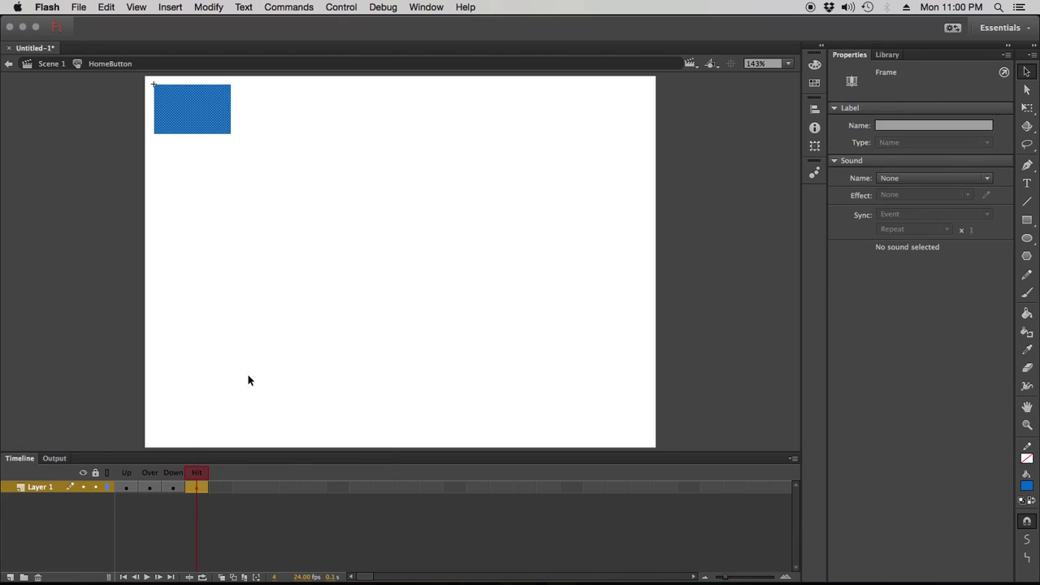
pyautogui.click(130, 488)
pyautogui.click(150, 489)
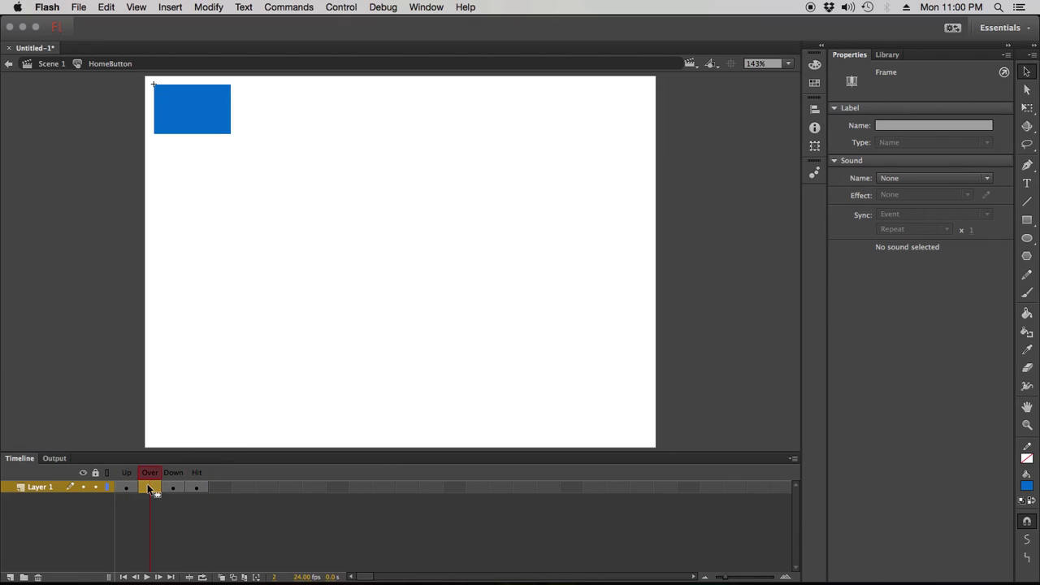
pyautogui.click(173, 489)
pyautogui.click(195, 488)
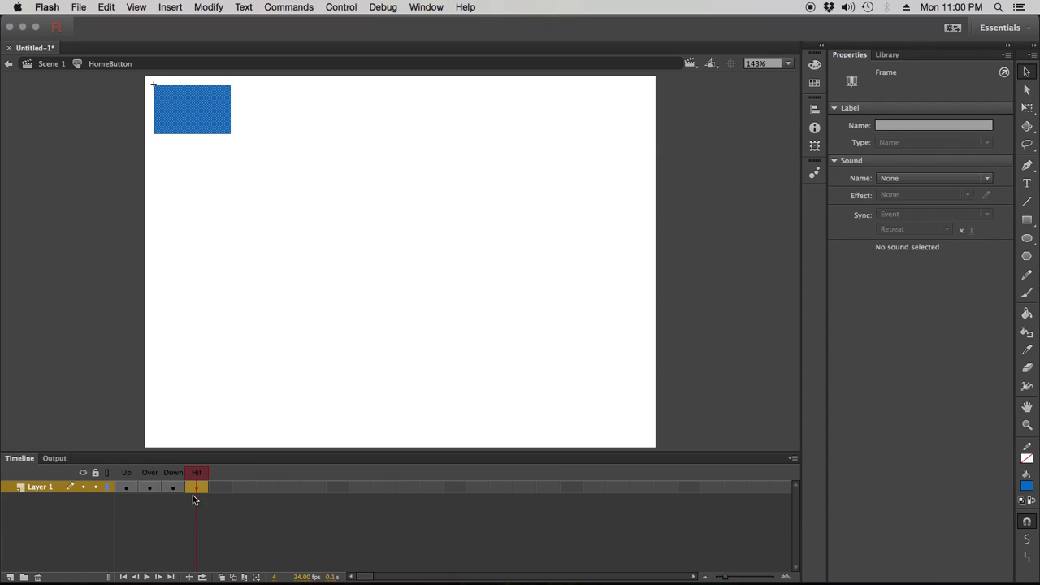
# Change the rectangle's fill to bright green in the button's Over state.
pyautogui.click(154, 489)
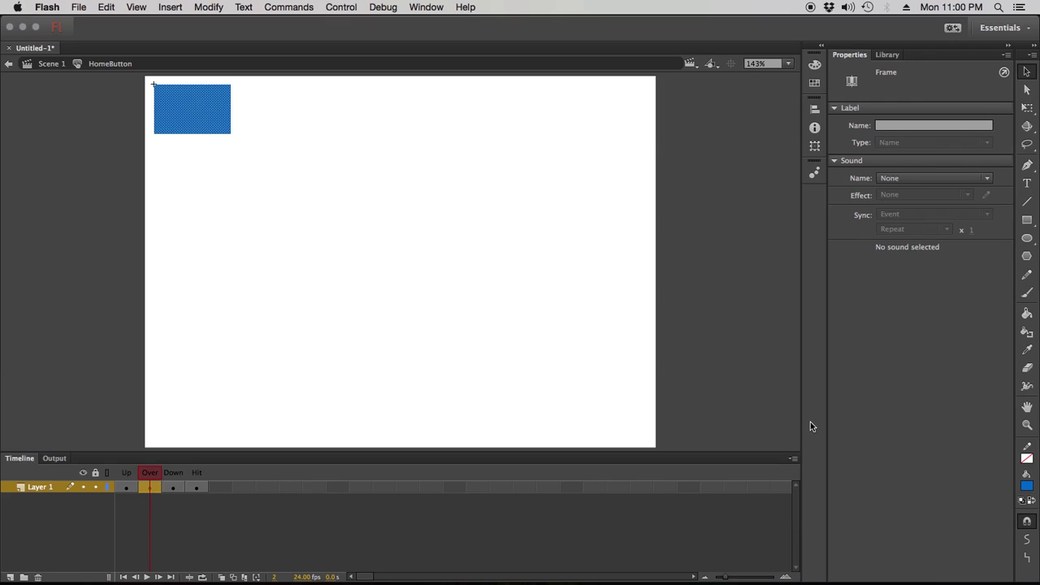
pyautogui.click(1027, 487)
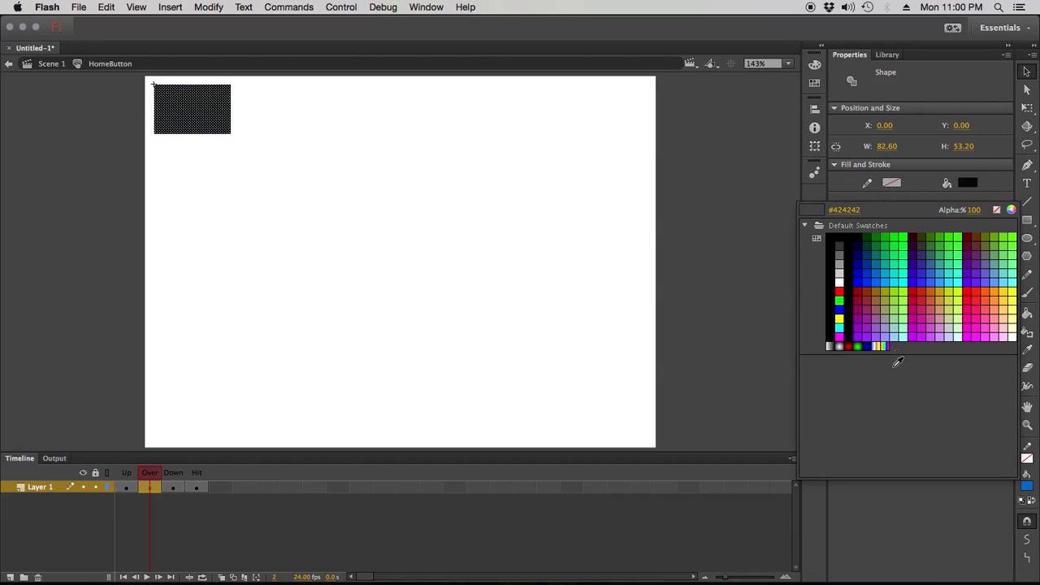
pyautogui.click(904, 257)
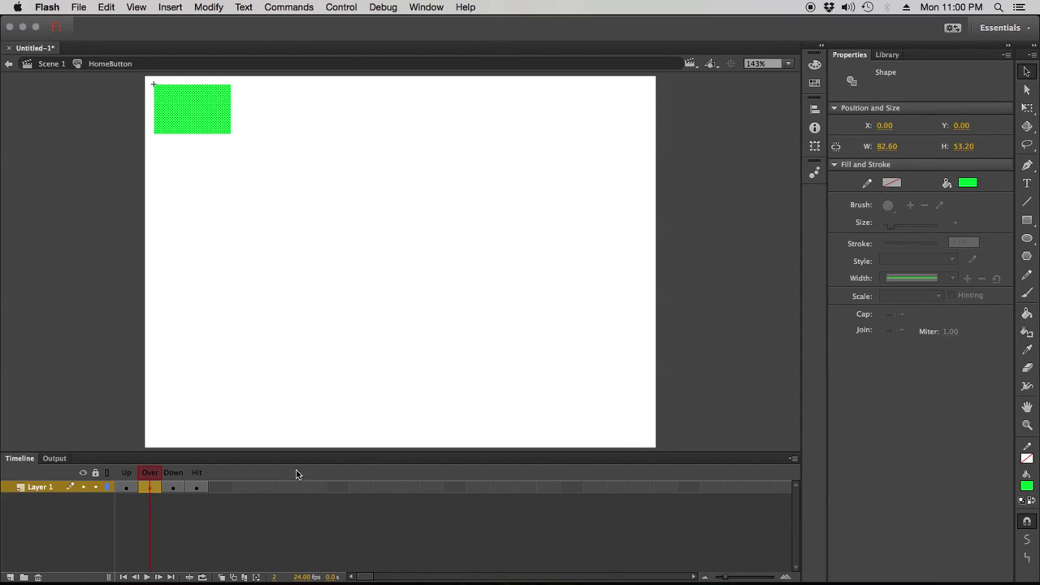
# Compare the button's Up and Over states by switching between the two frames.
pyautogui.click(127, 475)
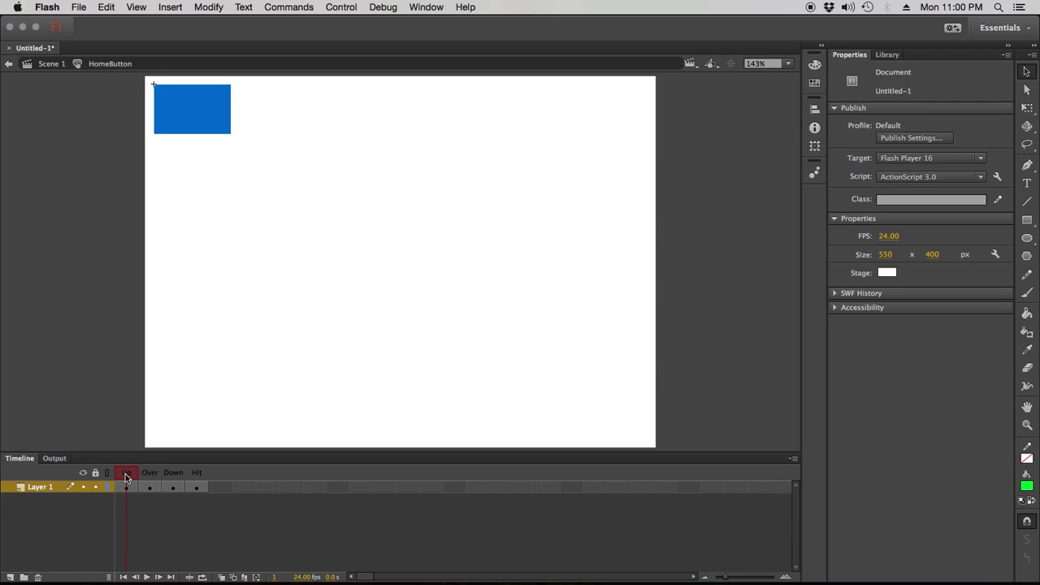
pyautogui.click(150, 474)
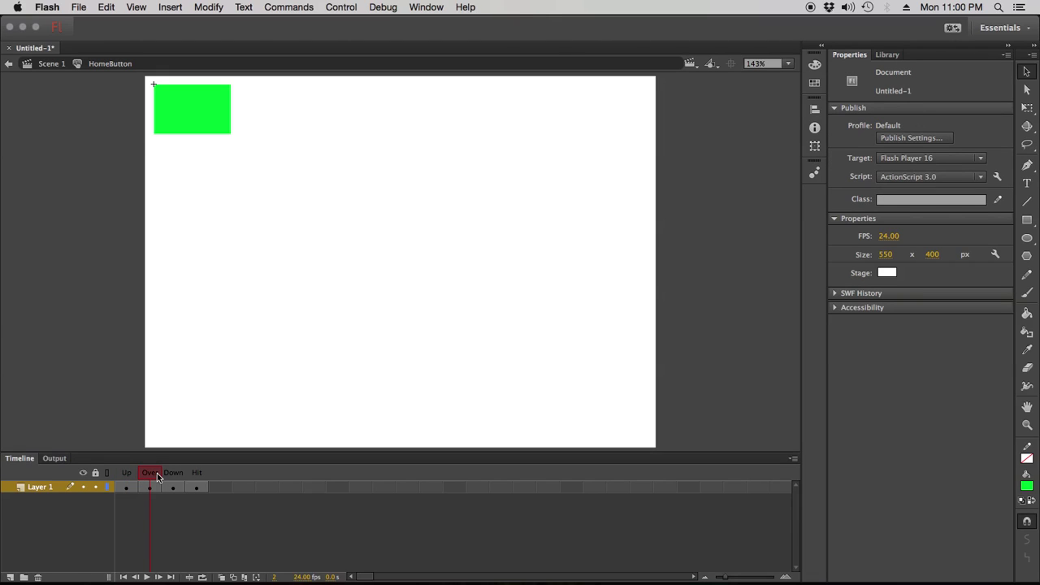
pyautogui.click(133, 478)
pyautogui.click(140, 480)
pyautogui.click(128, 478)
pyautogui.click(143, 480)
pyautogui.click(133, 479)
pyautogui.click(146, 479)
# Test the movie, try the button's rollover in the preview, and close the preview window.
pyautogui.press('super+Return')
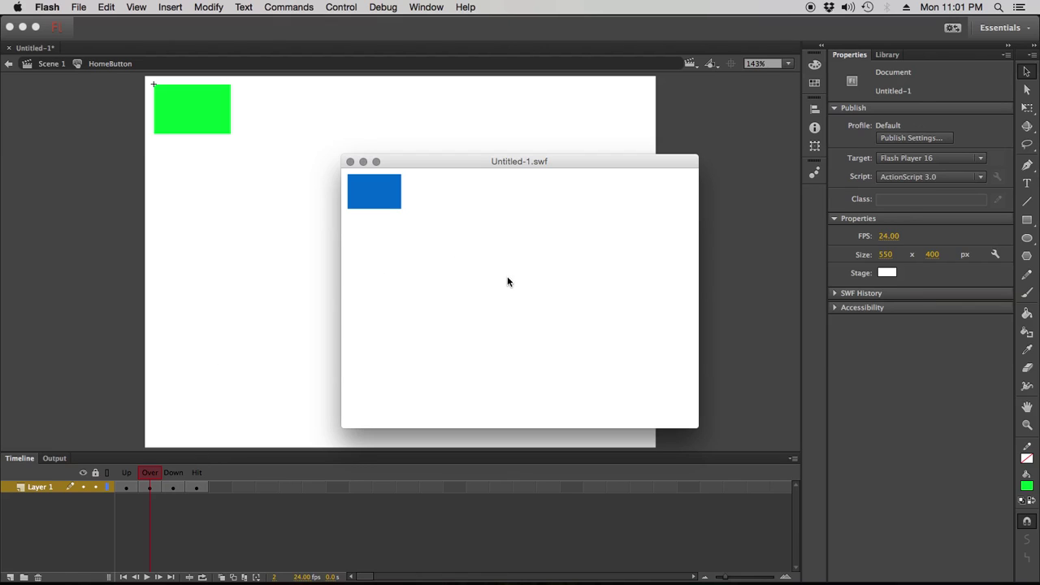
pyautogui.click(399, 212)
pyautogui.click(399, 212)
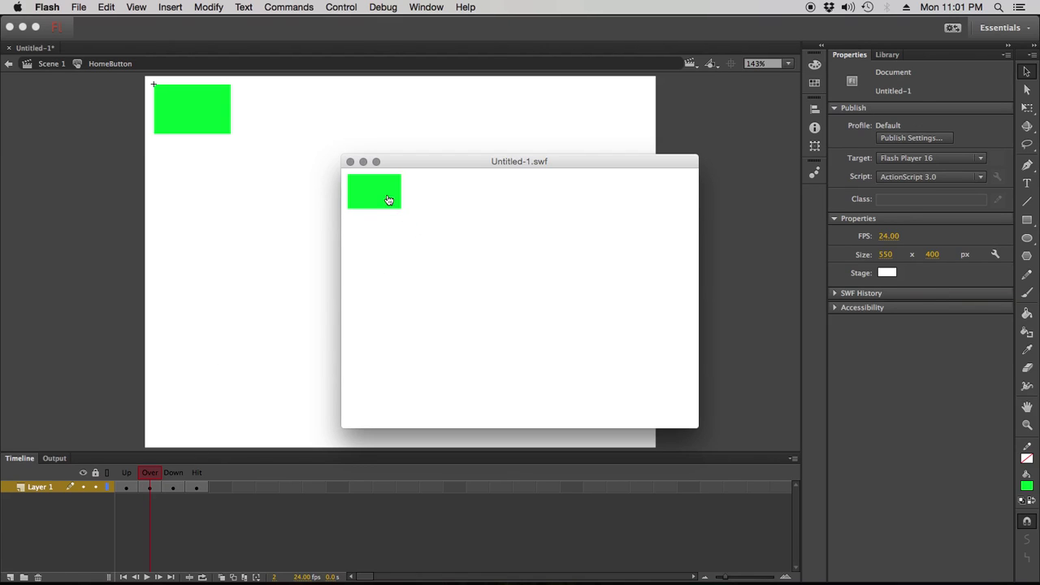
pyautogui.click(389, 201)
pyautogui.click(350, 162)
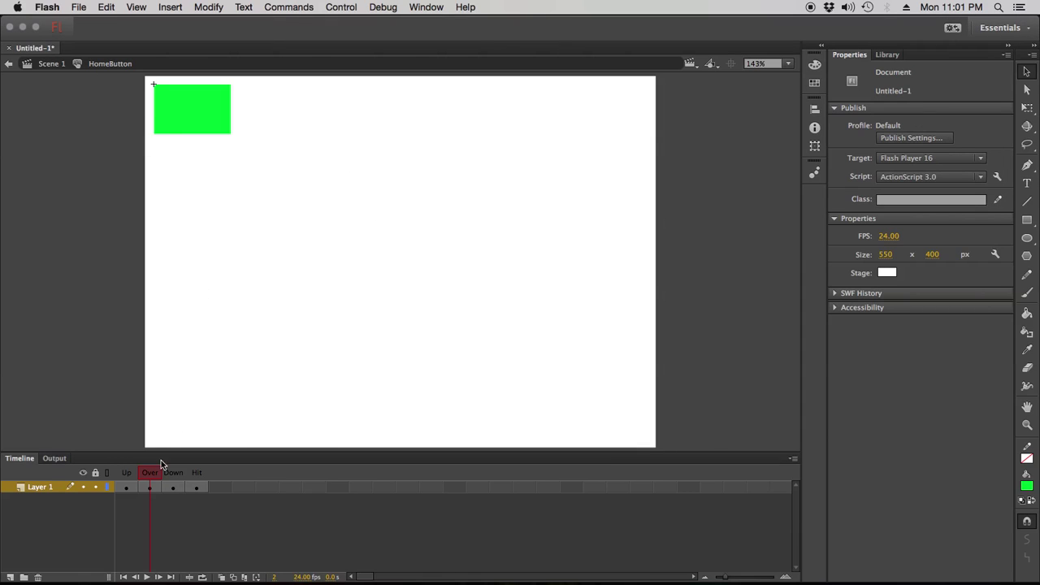
# Add the static text "Home" over the rectangle in the Up state and colour it white.
pyautogui.click(126, 488)
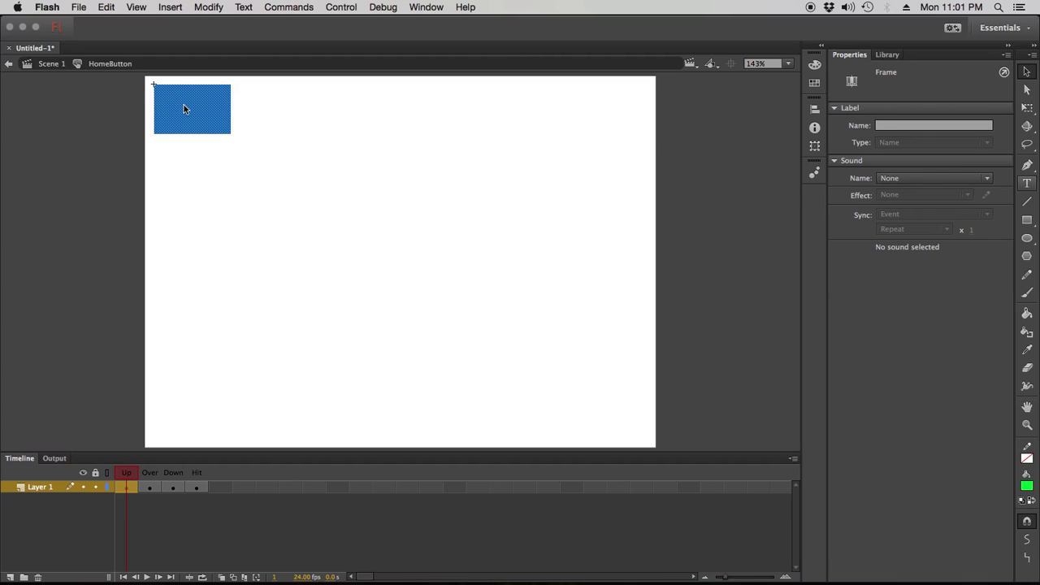
pyautogui.moveTo(164, 90); pyautogui.dragTo(222, 120)
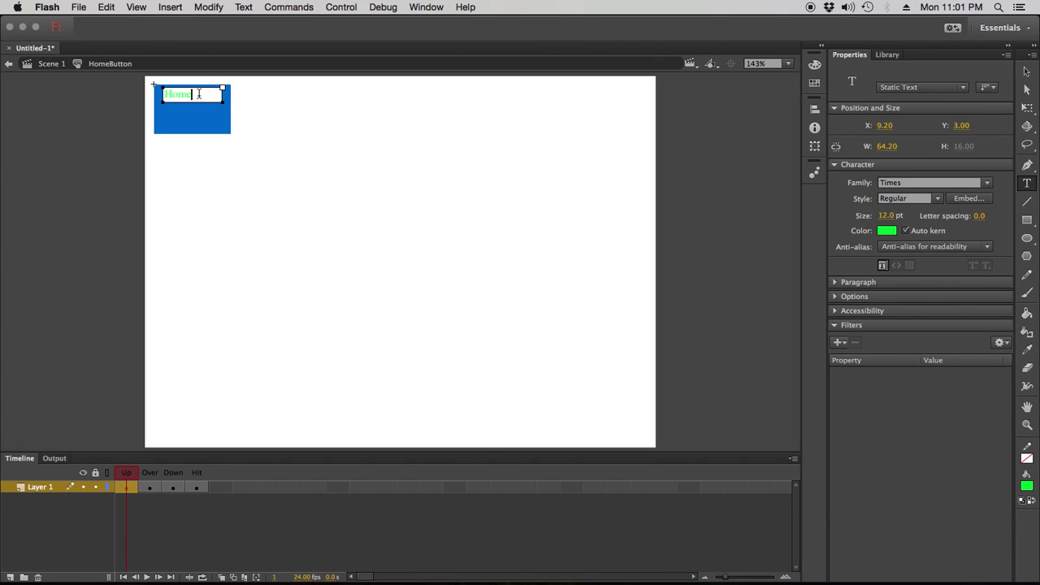
pyautogui.press('super+a')
pyautogui.click(887, 232)
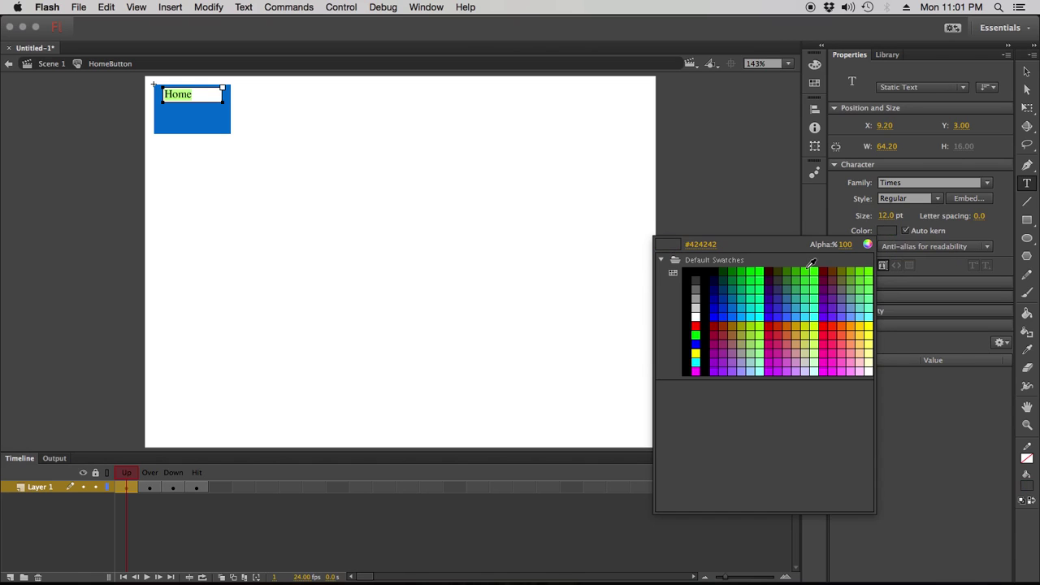
pyautogui.click(694, 323)
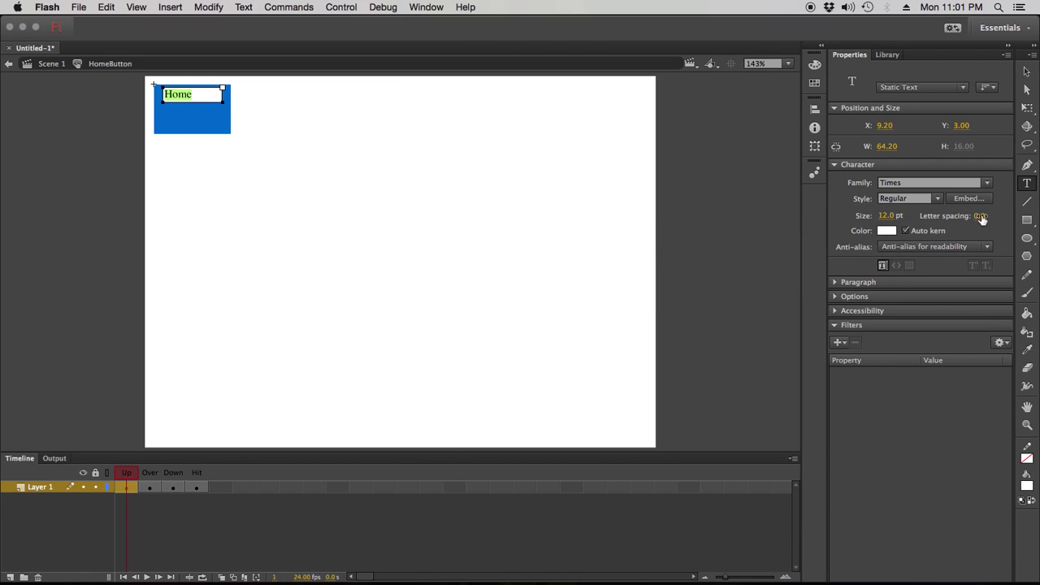
# Format the Up state's "Home" text as Helvetica Bold at 19 pt.
pyautogui.click(987, 186)
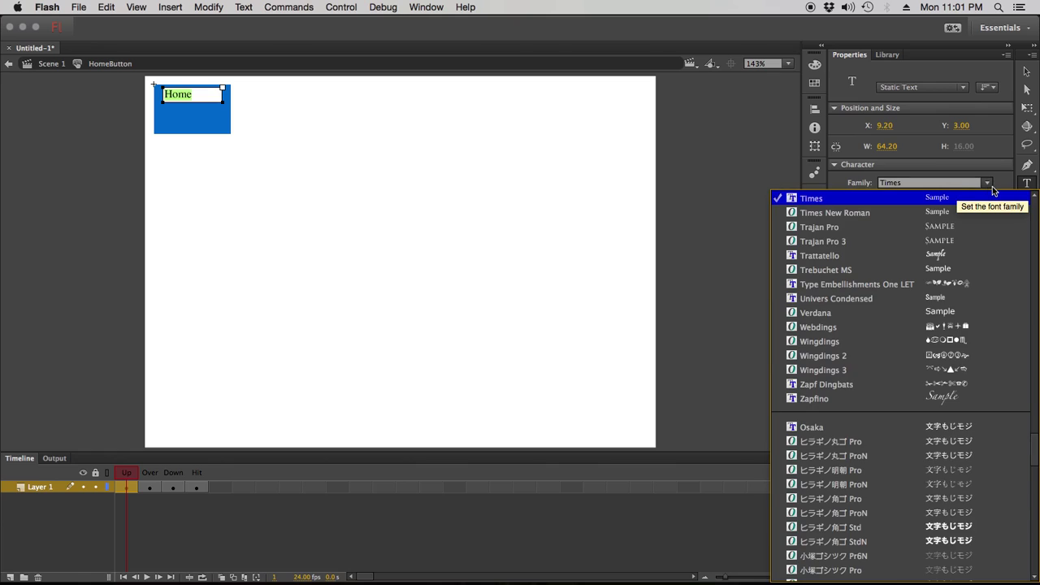
pyautogui.scroll(-20, 906, 366)
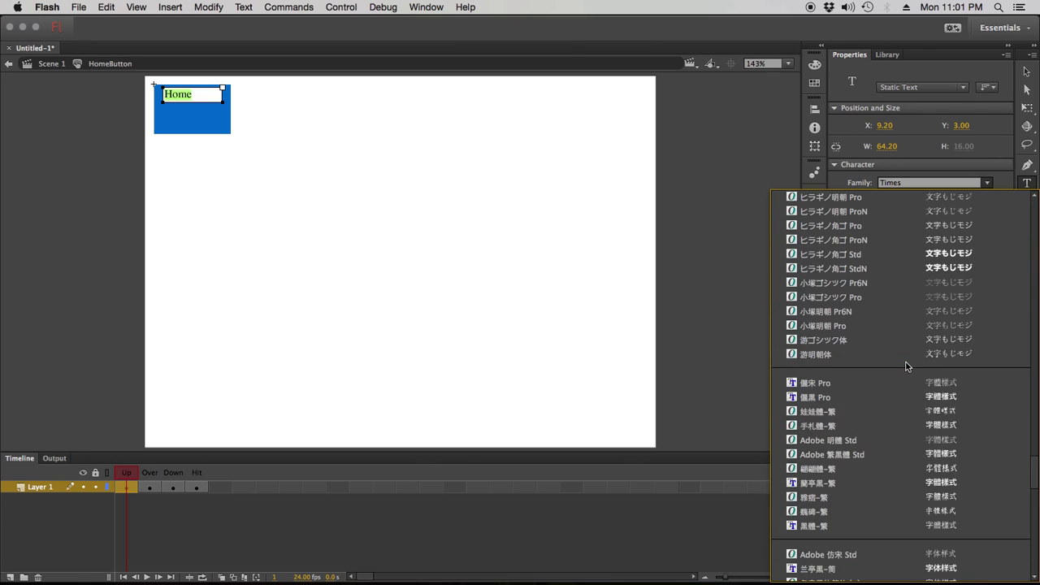
pyautogui.scroll(15, 906, 366)
pyautogui.scroll(2, 959, 277)
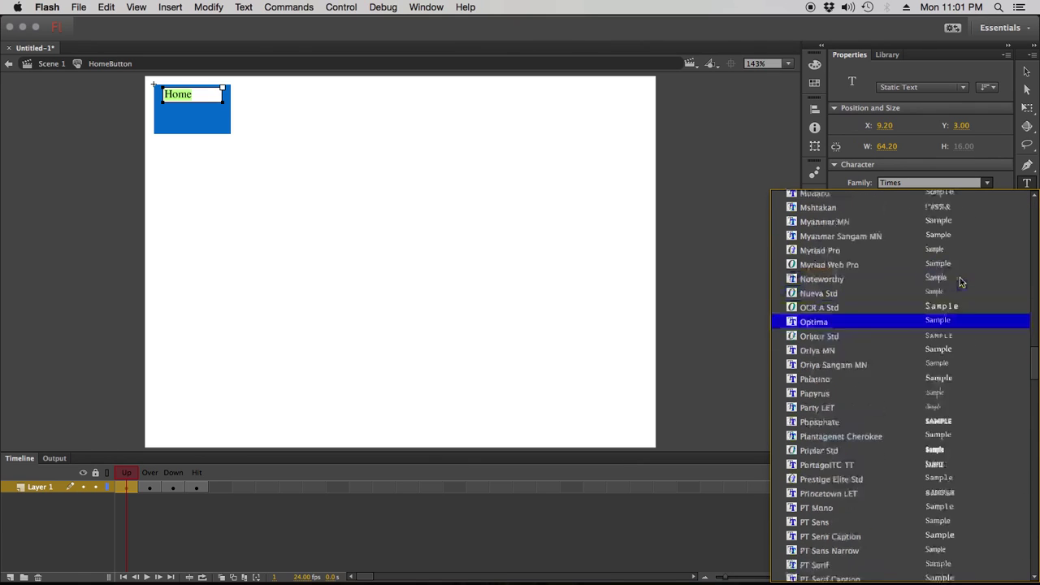
pyautogui.scroll(10, 960, 279)
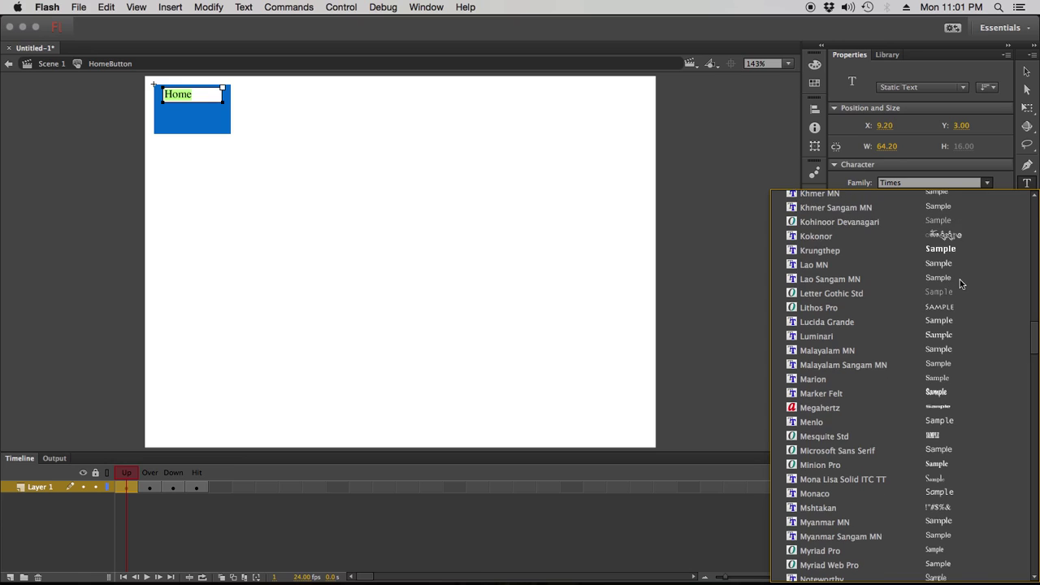
pyautogui.scroll(3, 961, 281)
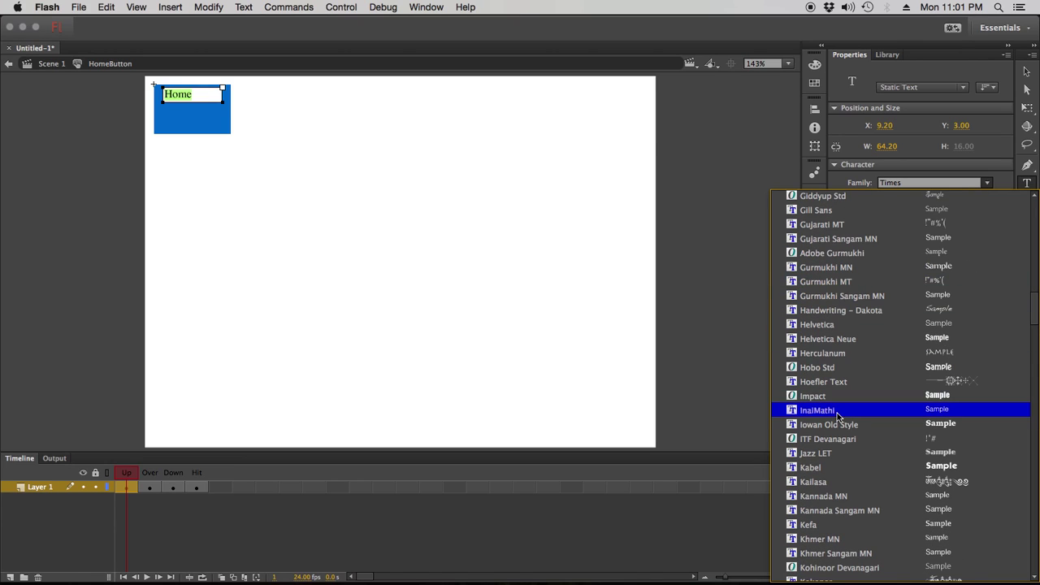
pyautogui.click(845, 324)
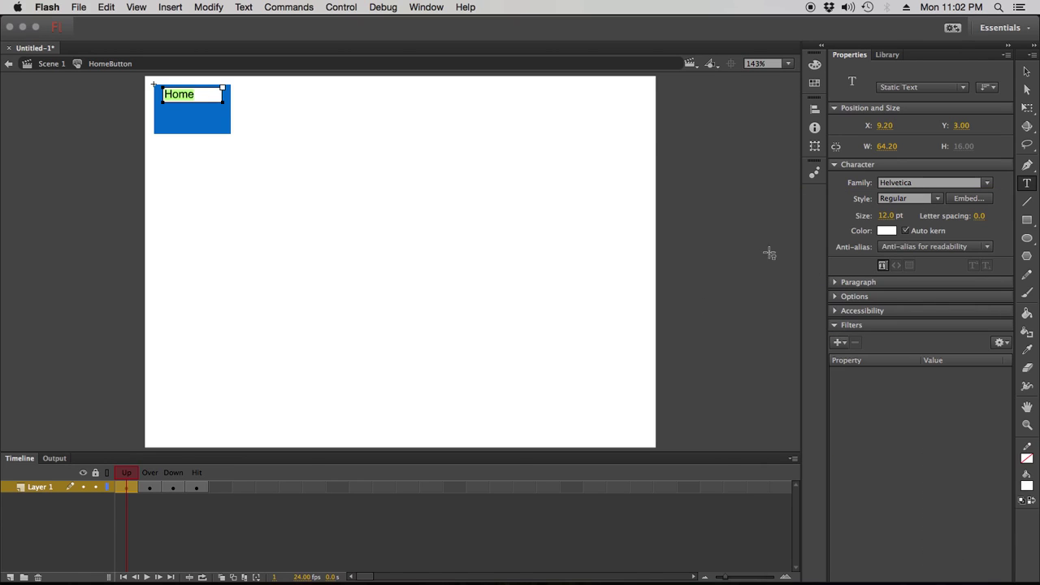
pyautogui.click(933, 203)
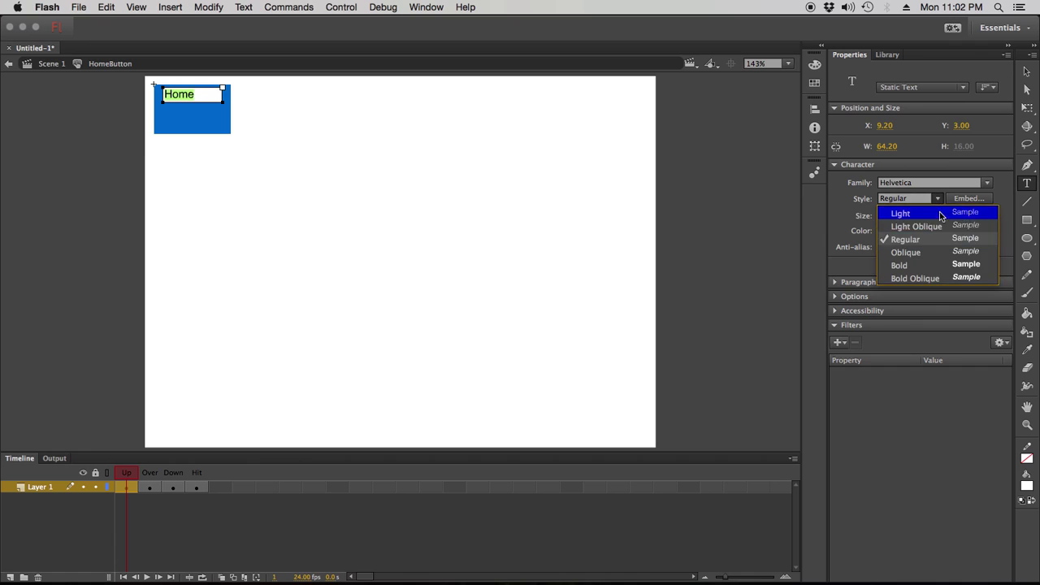
pyautogui.click(932, 267)
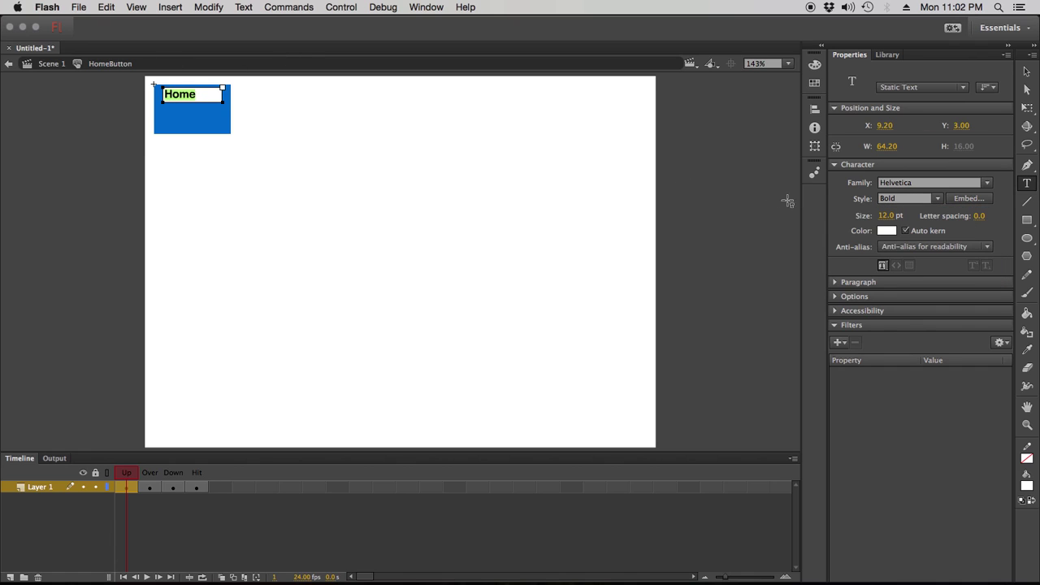
pyautogui.moveTo(892, 216)
pyautogui.mouseDown()
pyautogui.moveTo(907, 215)
pyautogui.moveTo(897, 215)
pyautogui.mouseUp()
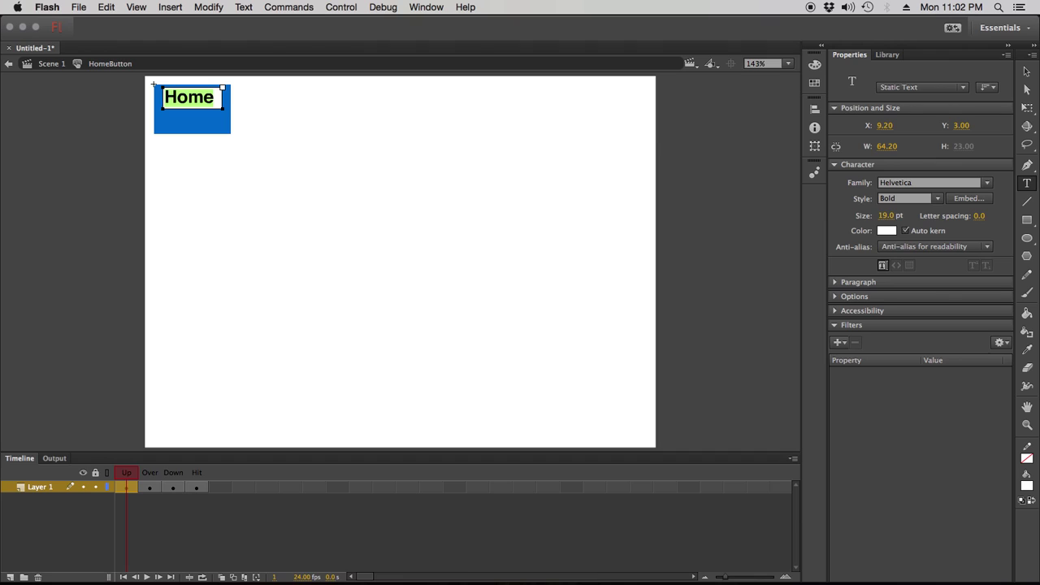
# Move the "Home" text down to about Y 15.6 so it sits vertically centred on the blue rectangle, and deselect it.
pyautogui.click(1026, 72)
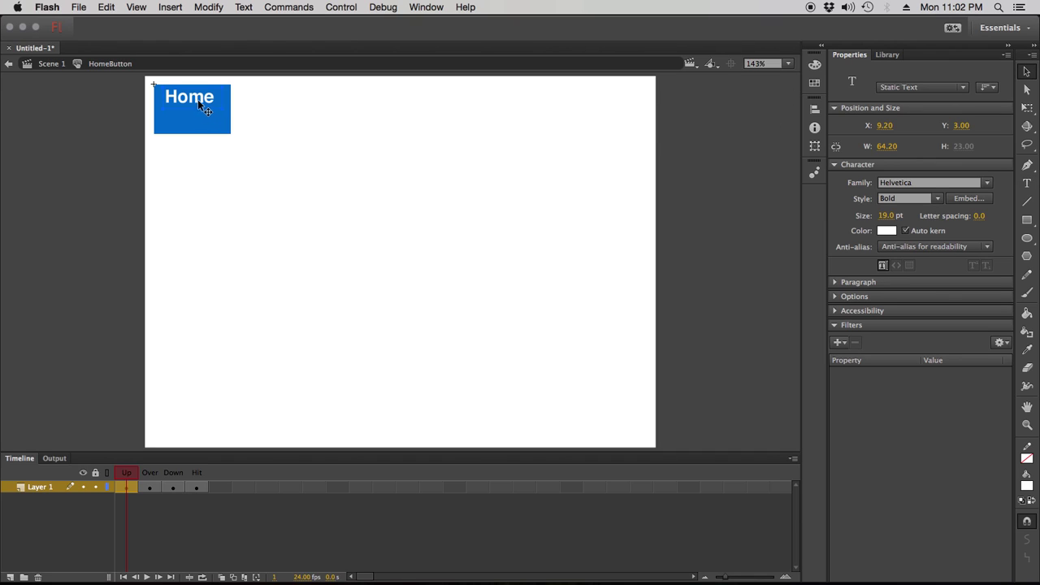
pyautogui.moveTo(198, 104); pyautogui.dragTo(200, 119)
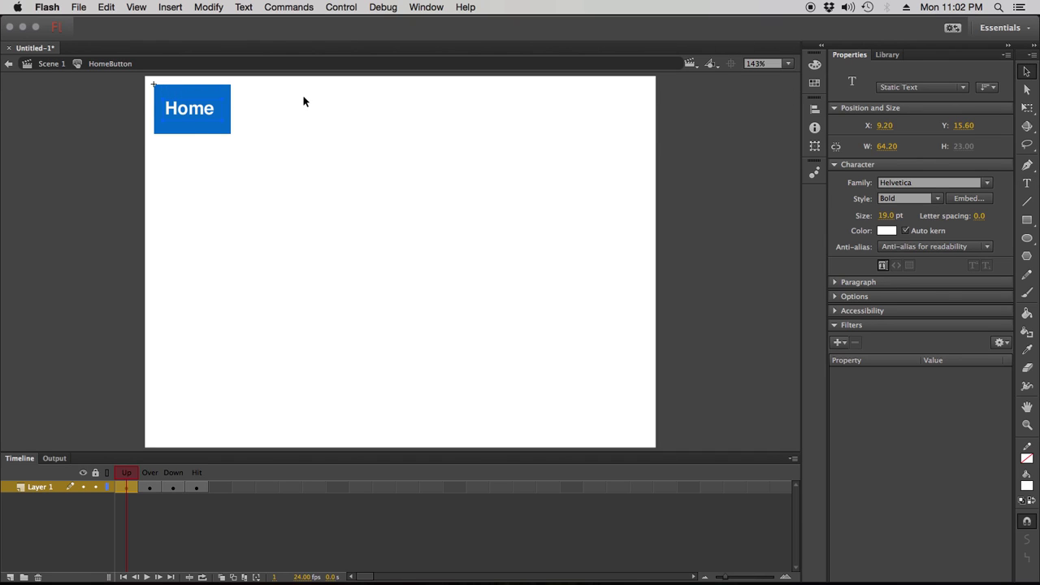
pyautogui.click(309, 104)
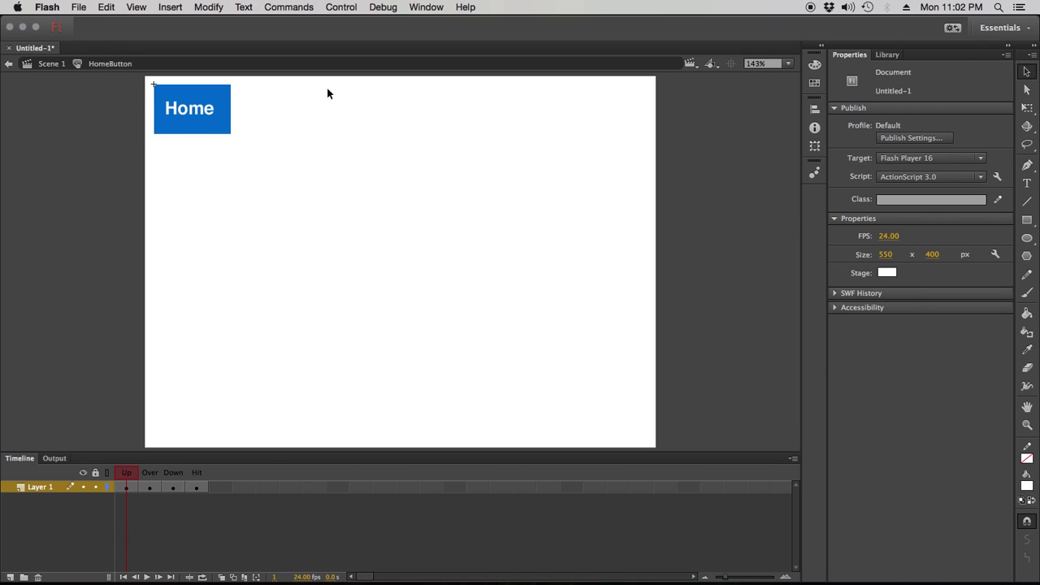
# Copy the "Home" text from the Up state and paste it in place in the Over state.
pyautogui.click(192, 107)
pyautogui.click(104, 6)
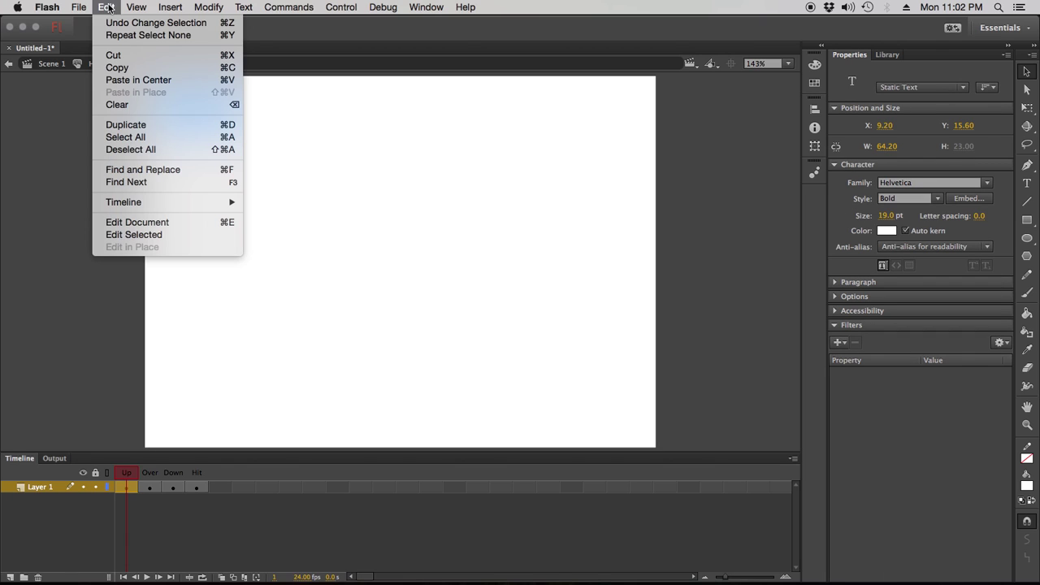
pyautogui.click(114, 68)
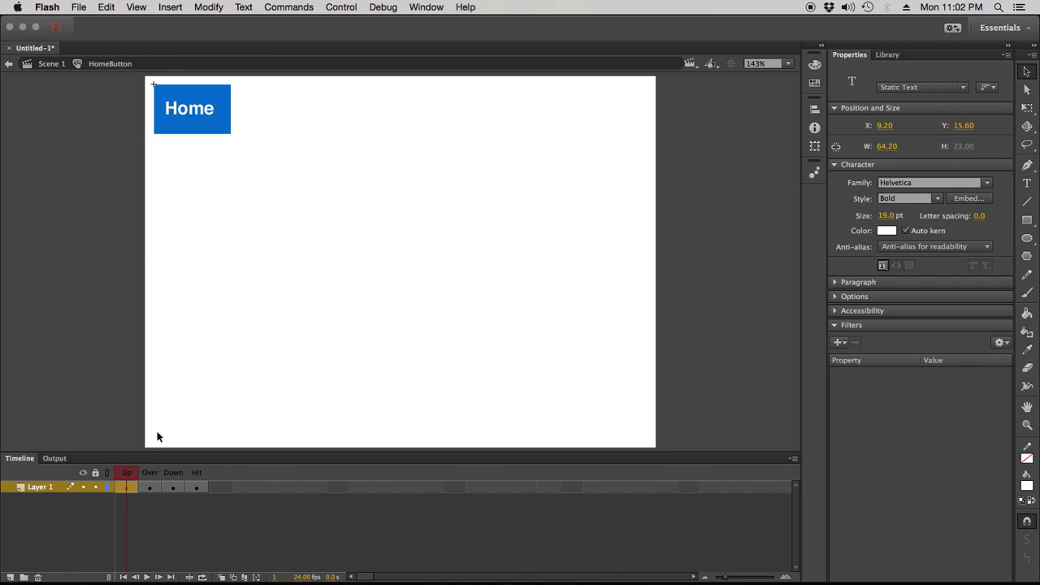
pyautogui.click(147, 488)
pyautogui.click(105, 6)
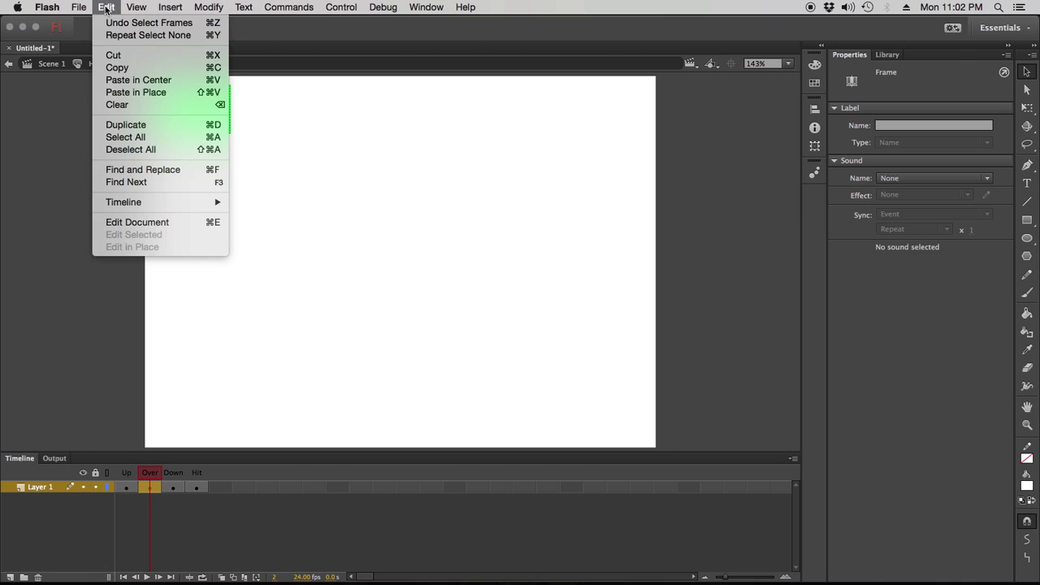
pyautogui.click(151, 99)
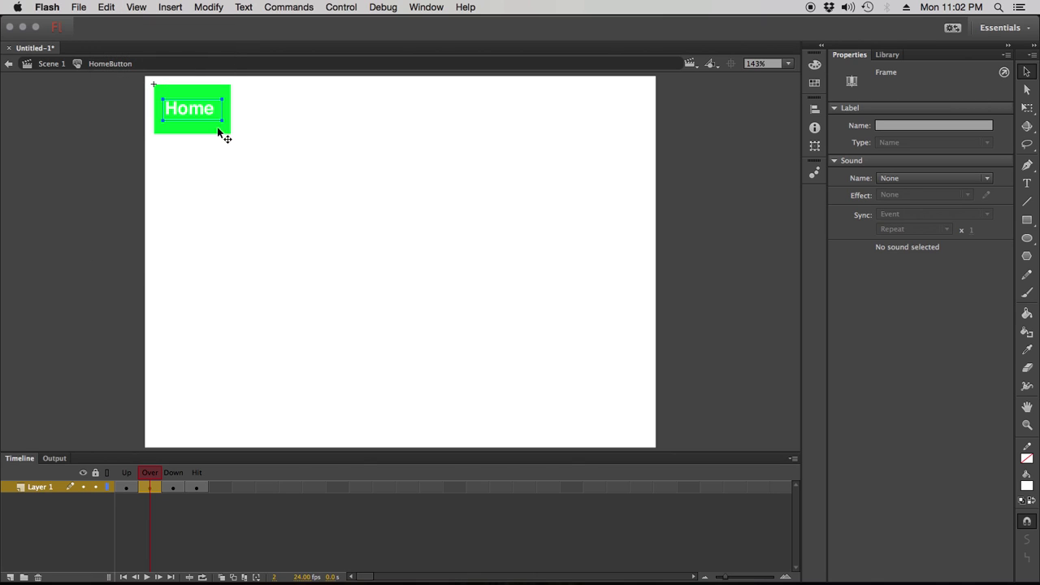
# Colour the Over state's "Home" text black, and check the button in a movie test.
pyautogui.doubleClick(204, 114)
pyautogui.press('super+a')
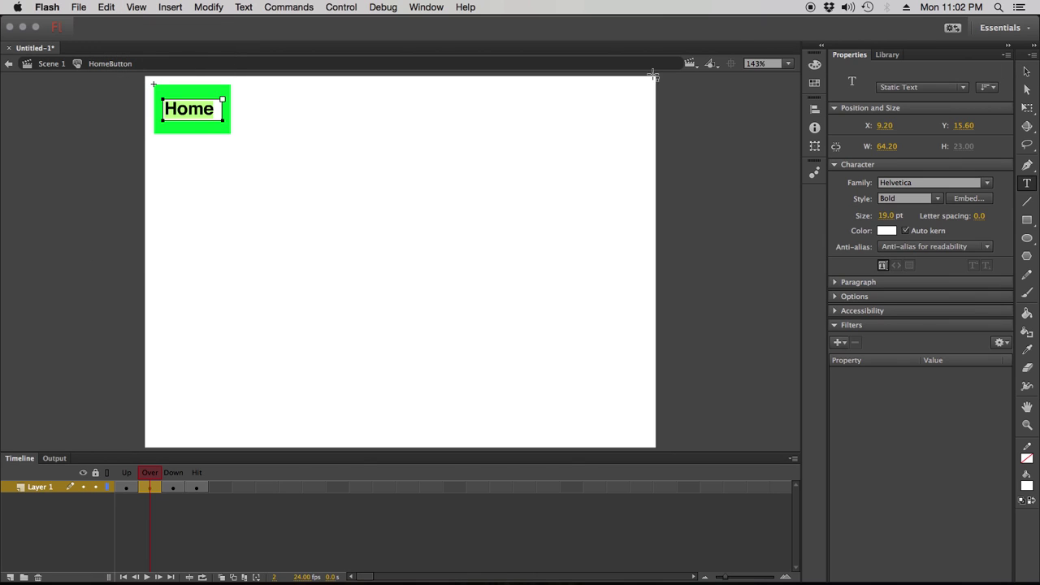
pyautogui.click(886, 230)
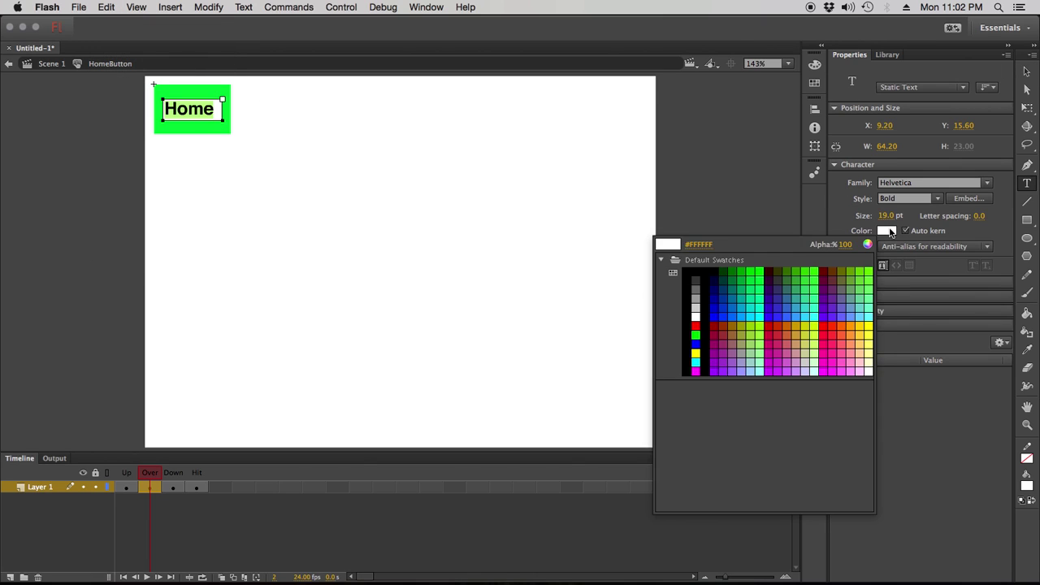
pyautogui.click(692, 275)
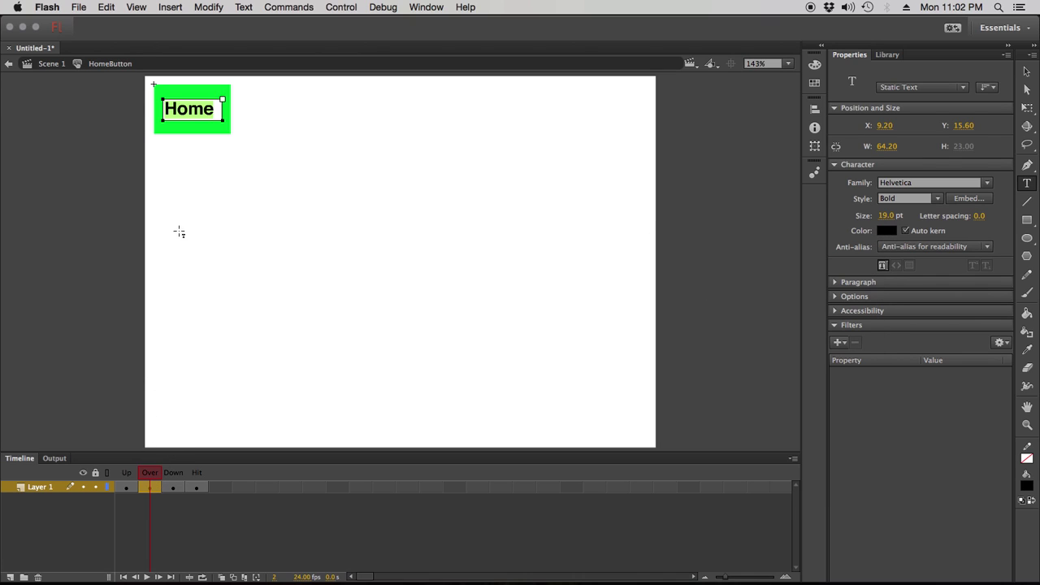
pyautogui.press('super+Return')
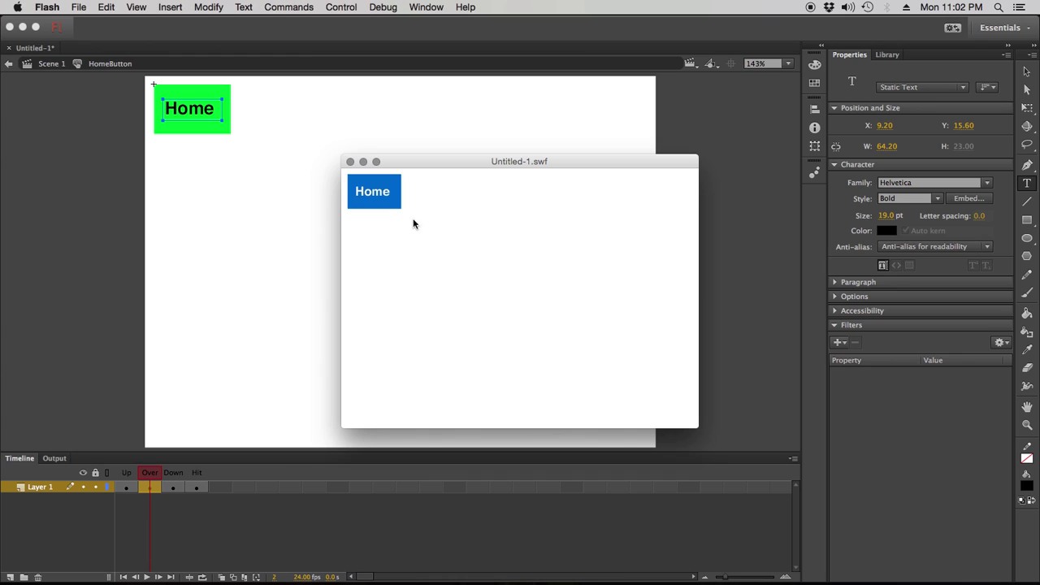
pyautogui.click(350, 162)
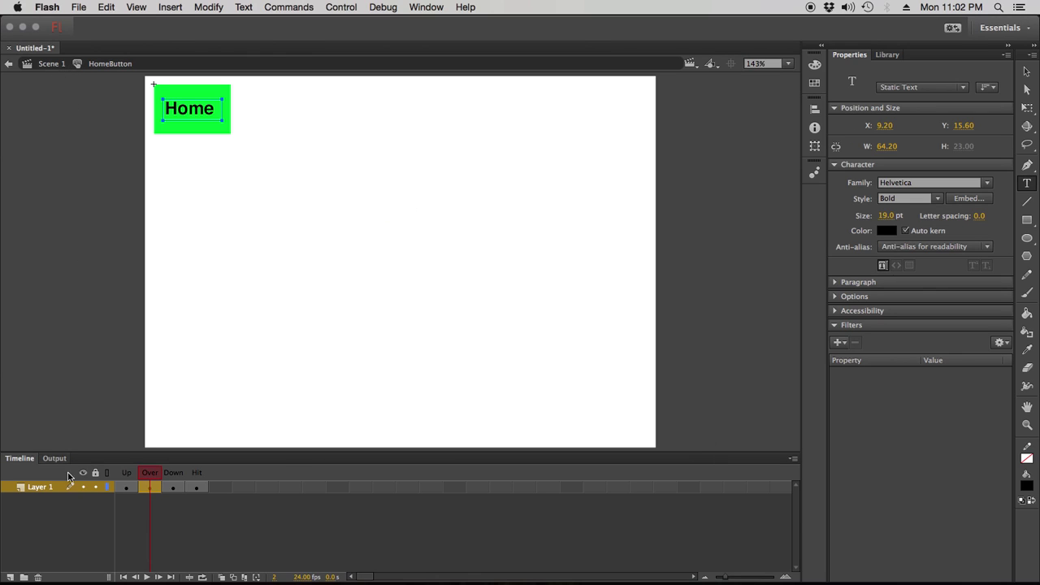
# Change the rectangle's fill to red in the button's Down state.
pyautogui.click(174, 487)
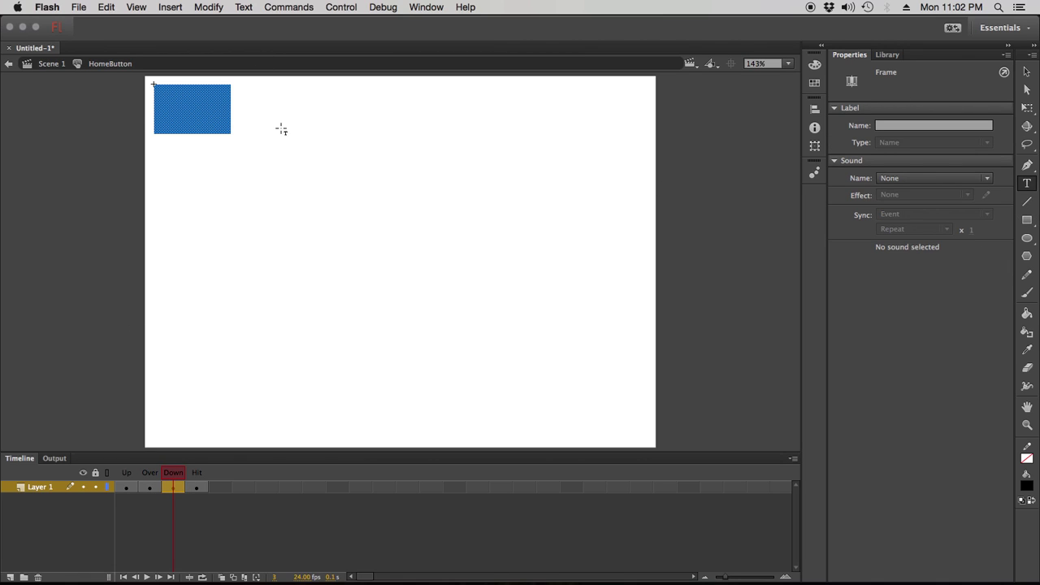
pyautogui.click(200, 106)
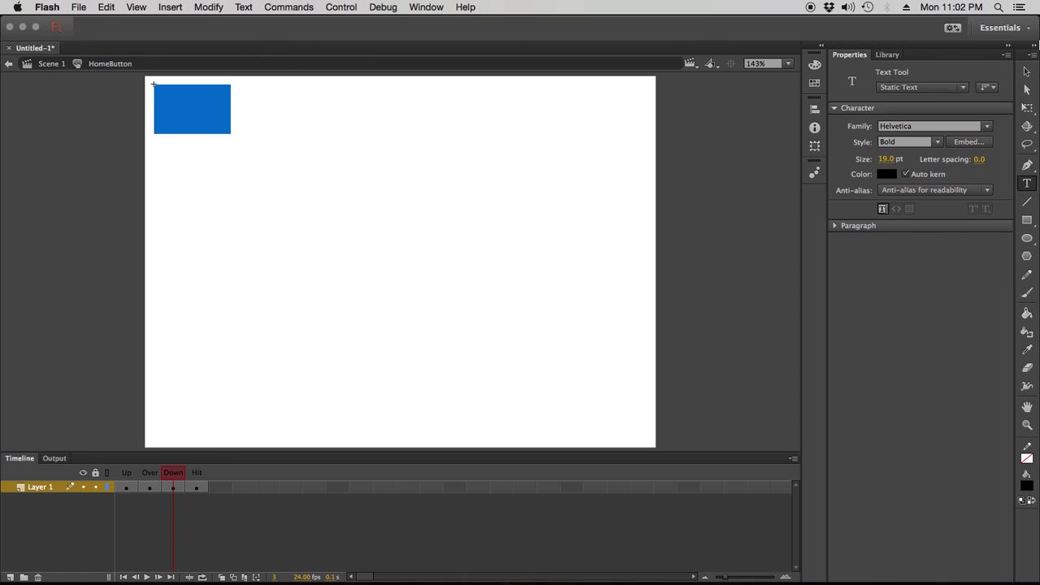
pyautogui.press('v')
pyautogui.click(186, 103)
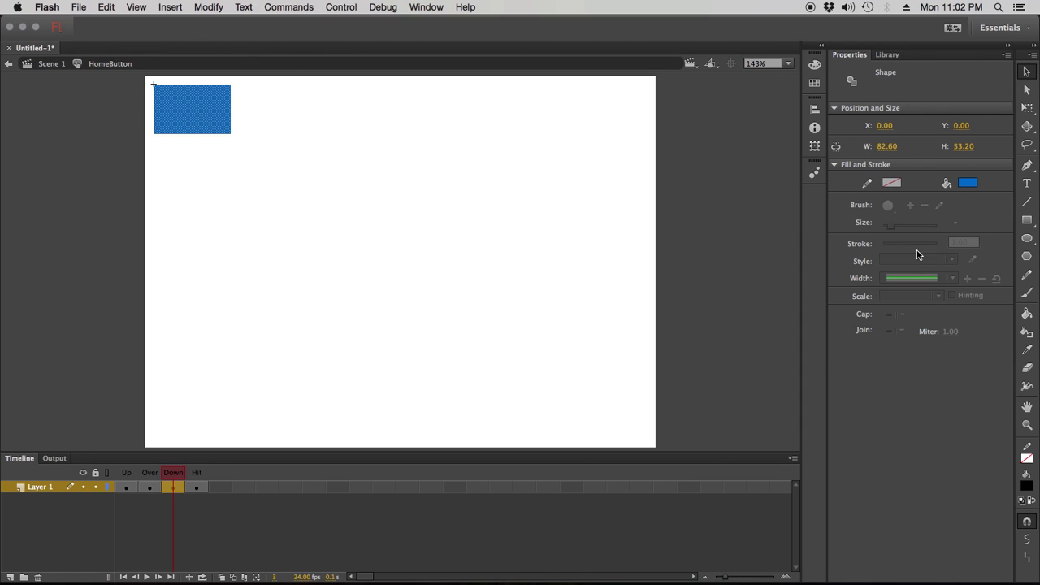
pyautogui.click(966, 183)
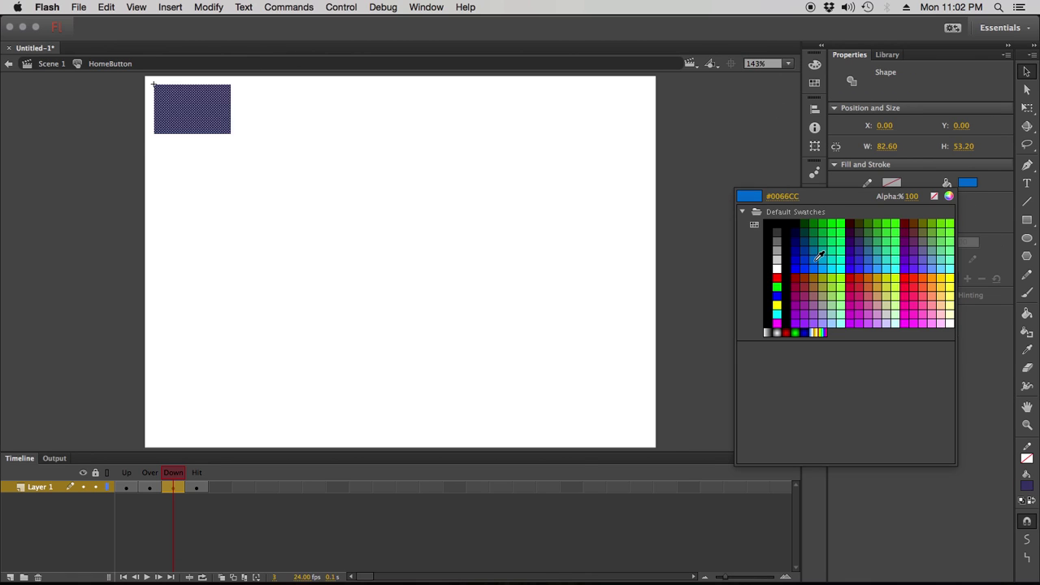
pyautogui.click(908, 278)
pyautogui.click(408, 177)
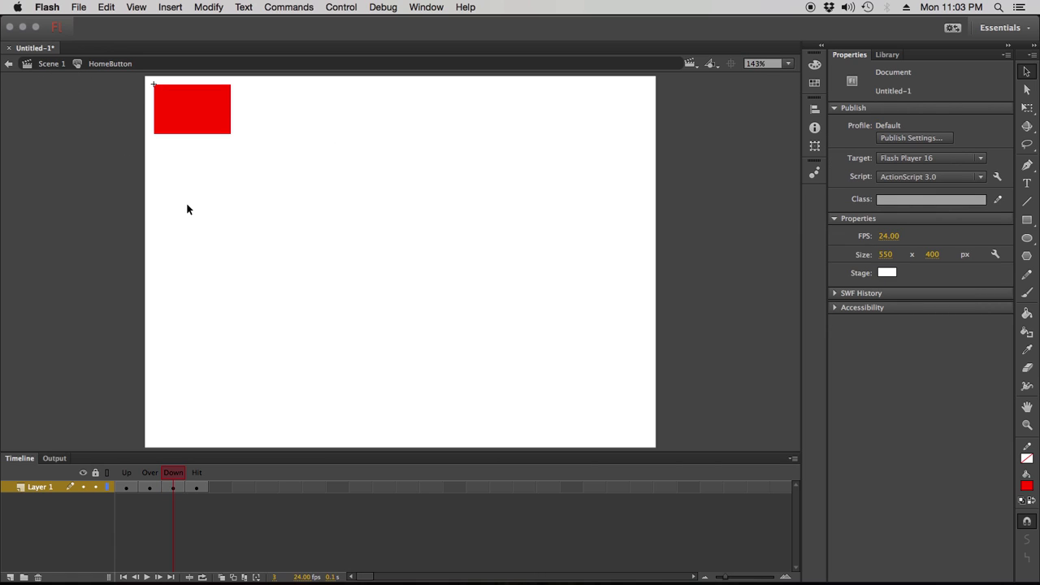
# Test the movie, try the button's pressed state several times in the preview, and close the preview window.
pyautogui.press('super+Return')
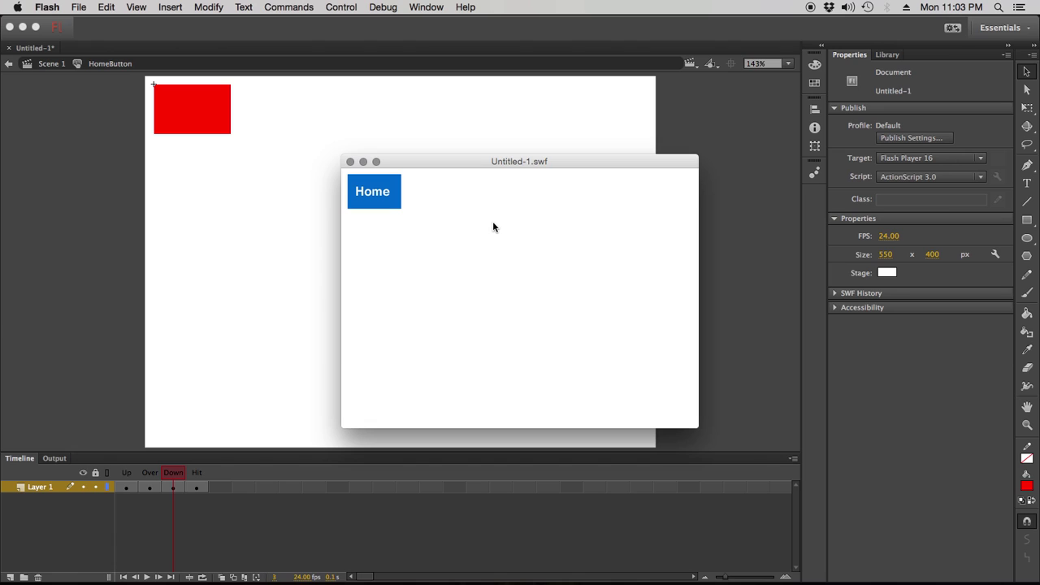
pyautogui.click(389, 198)
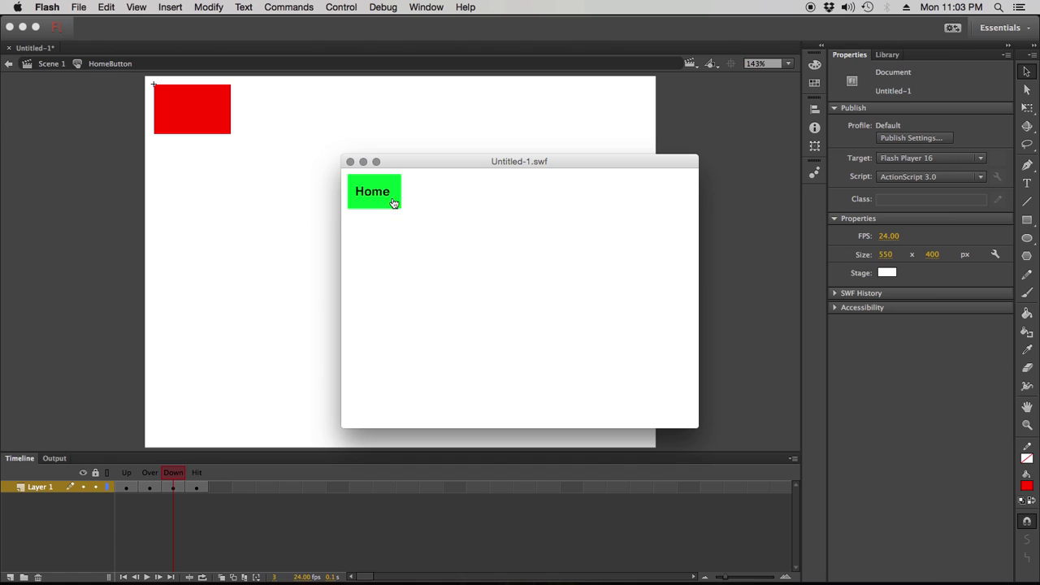
pyautogui.click(387, 197)
pyautogui.click(382, 194)
pyautogui.click(375, 196)
pyautogui.click(390, 204)
pyautogui.click(351, 161)
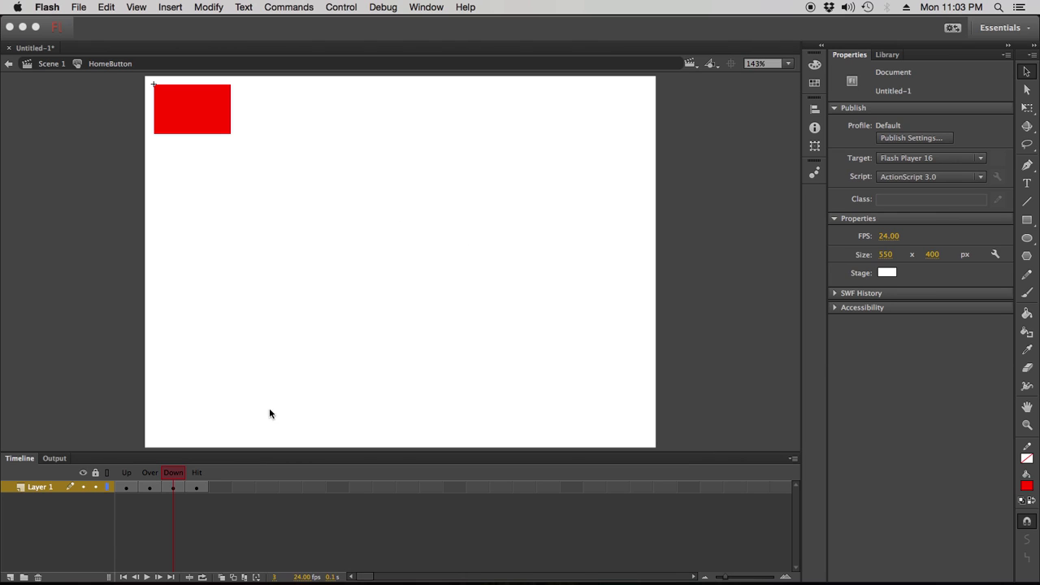
# Examine the rectangle in the Hit state and check the button's active area in a movie test.
pyautogui.click(201, 487)
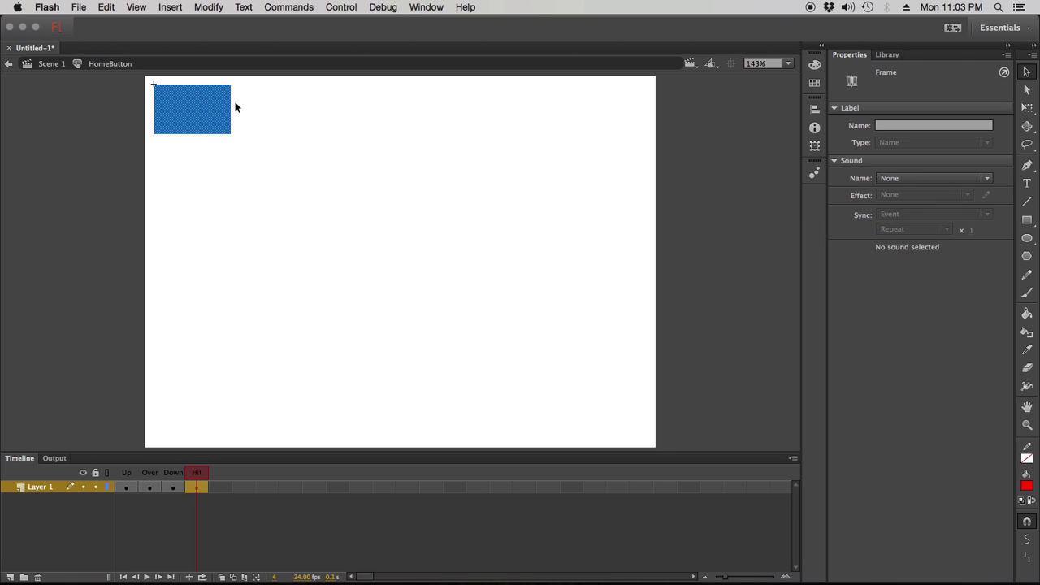
pyautogui.click(203, 170)
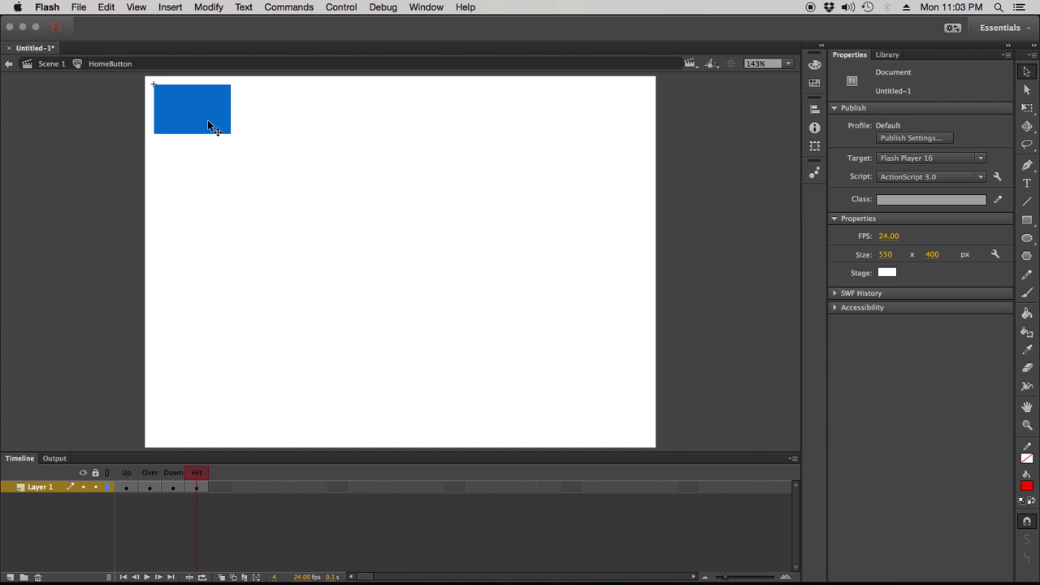
pyautogui.press('super+Return')
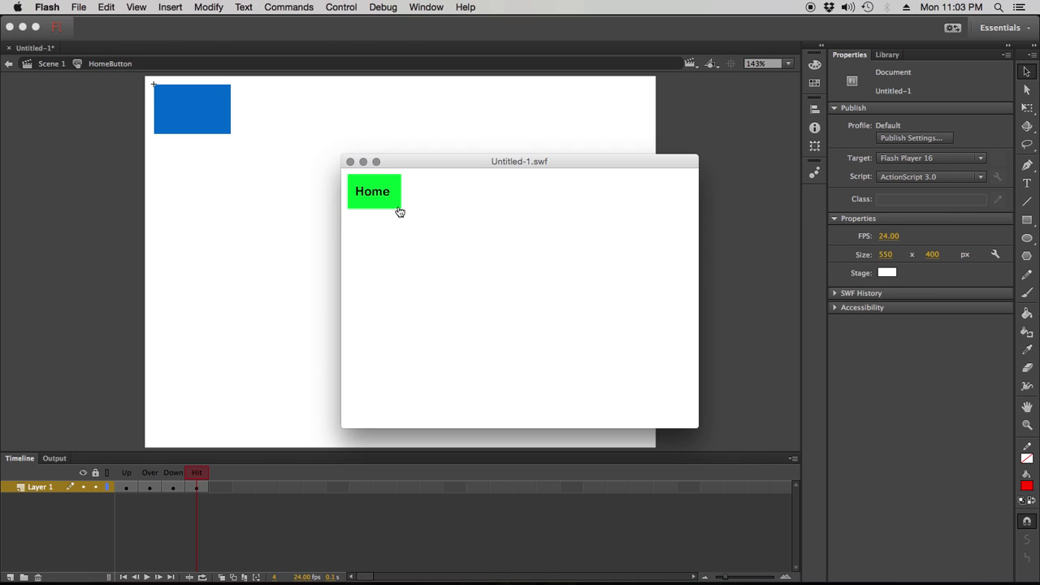
pyautogui.click(350, 162)
# Trim strips off all four sides of the Hit state's rectangle, leaving a smaller block as the button's active area.
pyautogui.click(199, 109)
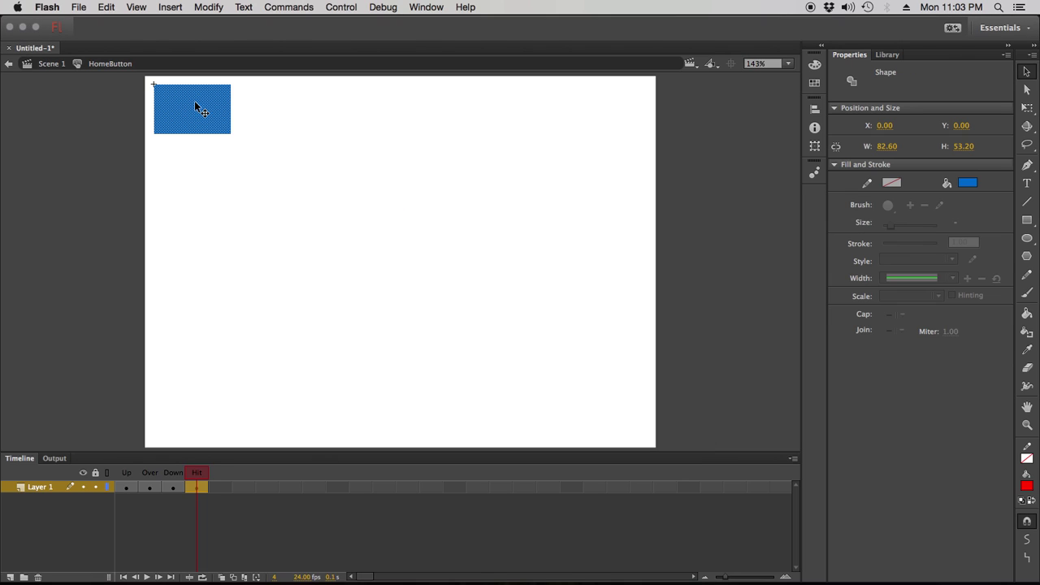
pyautogui.moveTo(262, 76); pyautogui.dragTo(165, 128)
pyautogui.press('Delete')
pyautogui.press('Delete')
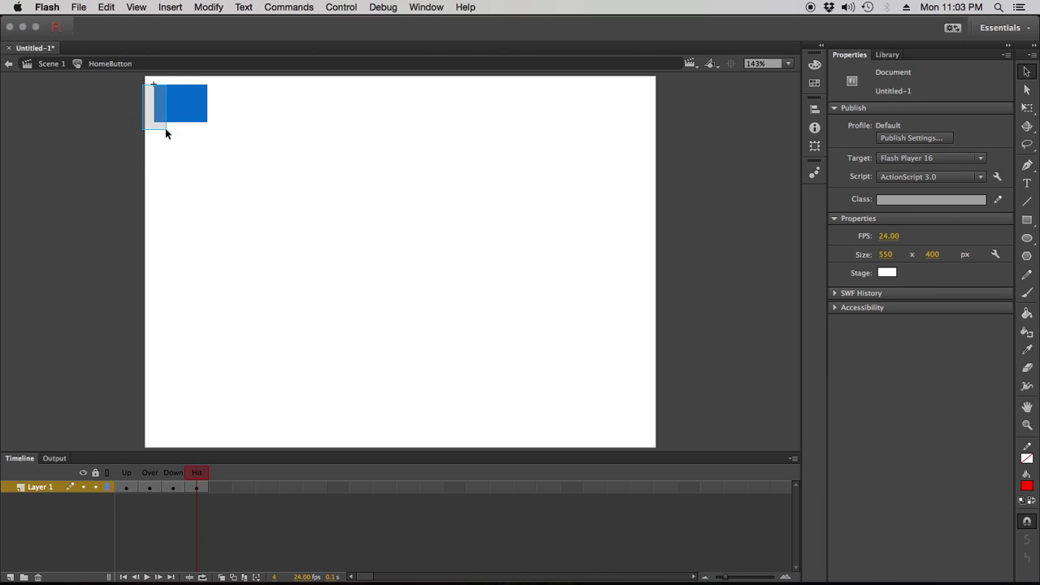
pyautogui.press('Delete')
pyautogui.moveTo(218, 99); pyautogui.dragTo(153, 93)
pyautogui.press('Delete')
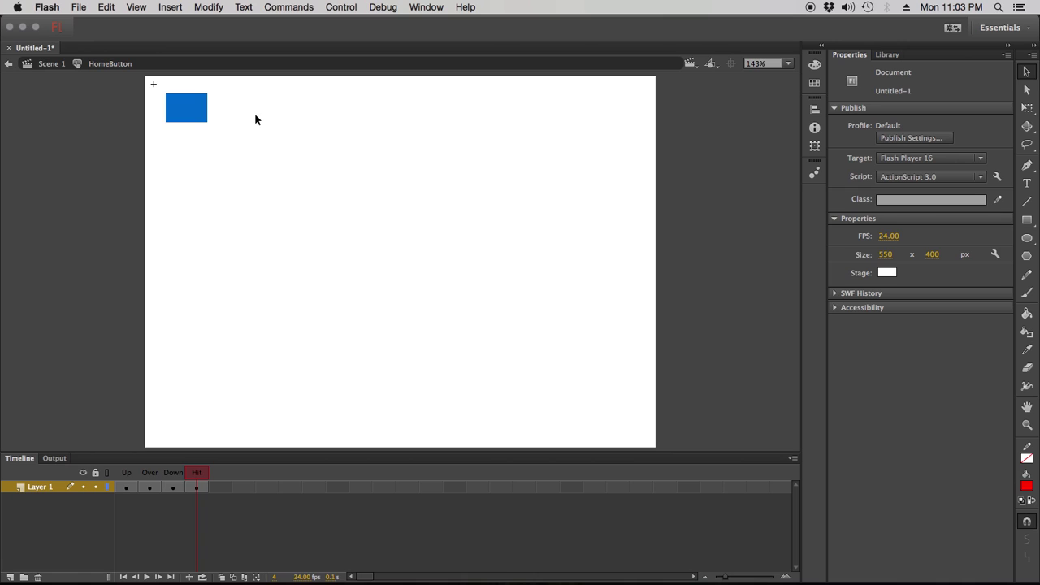
# Test the movie to check the trimmed active area, and review the button's Up, Over, Down and Hit states.
pyautogui.press('super+Return')
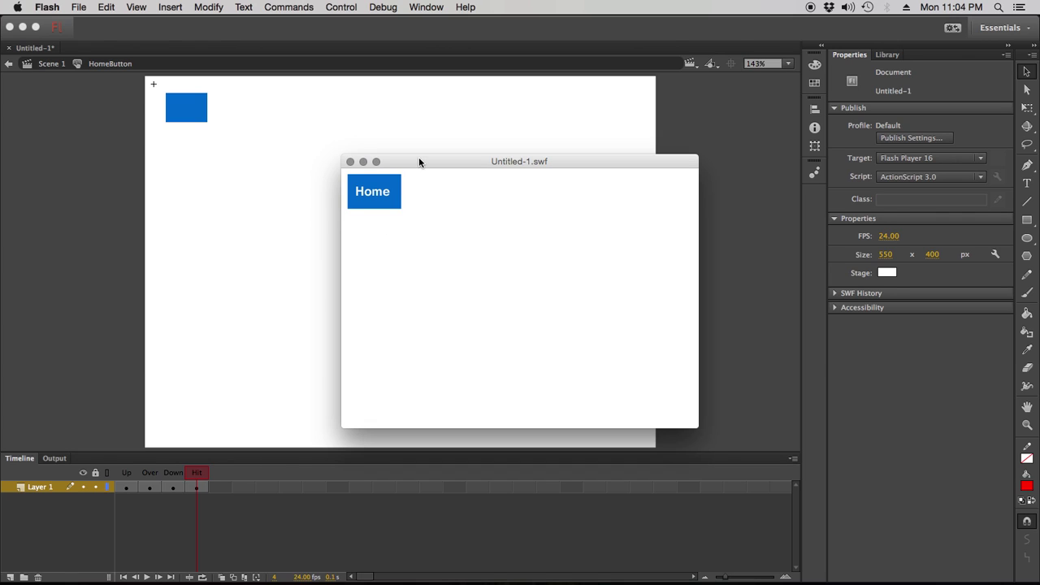
pyautogui.moveTo(418, 161); pyautogui.dragTo(386, 155)
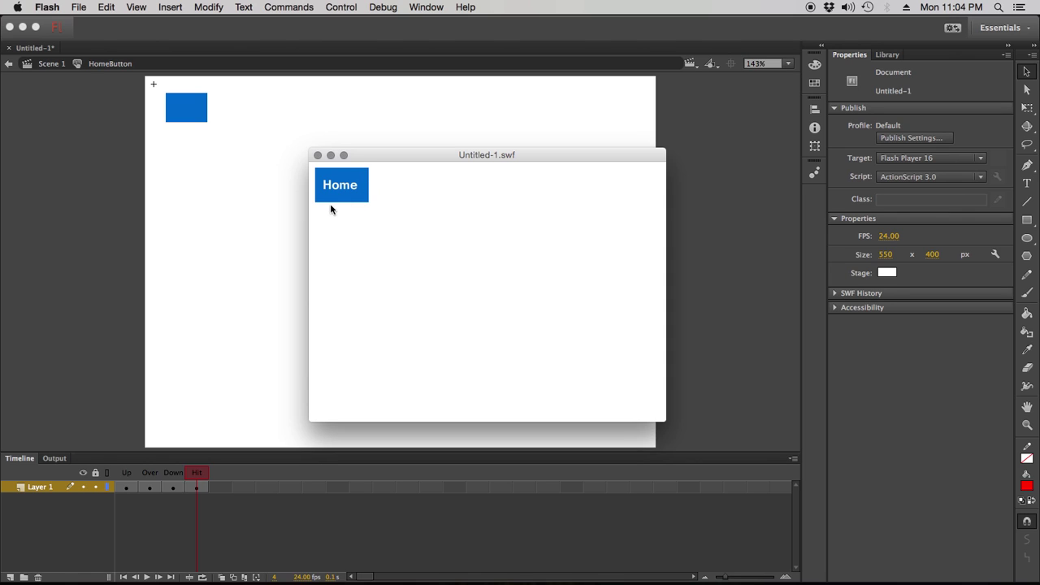
pyautogui.click(318, 155)
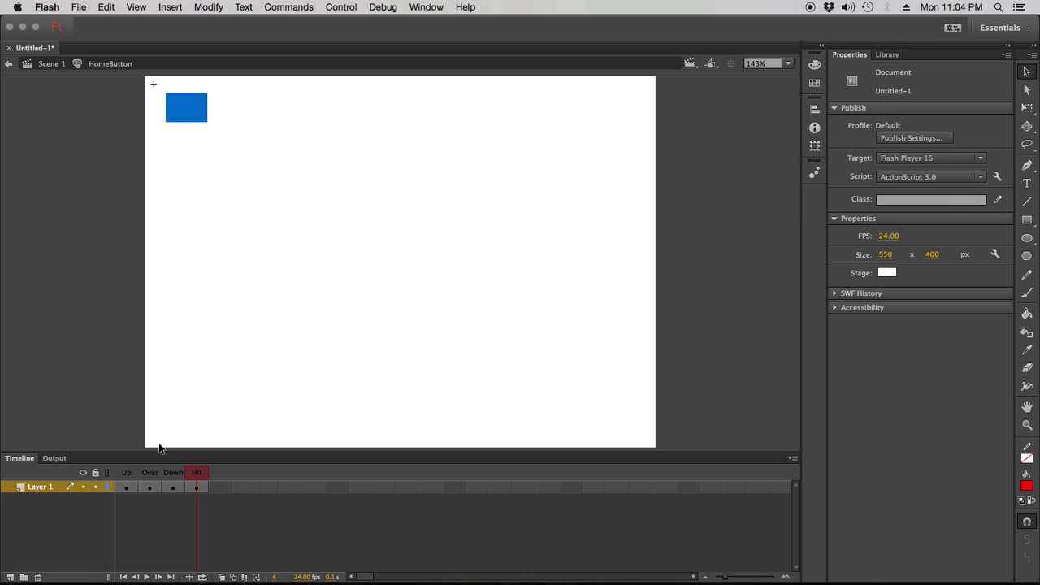
pyautogui.click(172, 487)
pyautogui.click(134, 488)
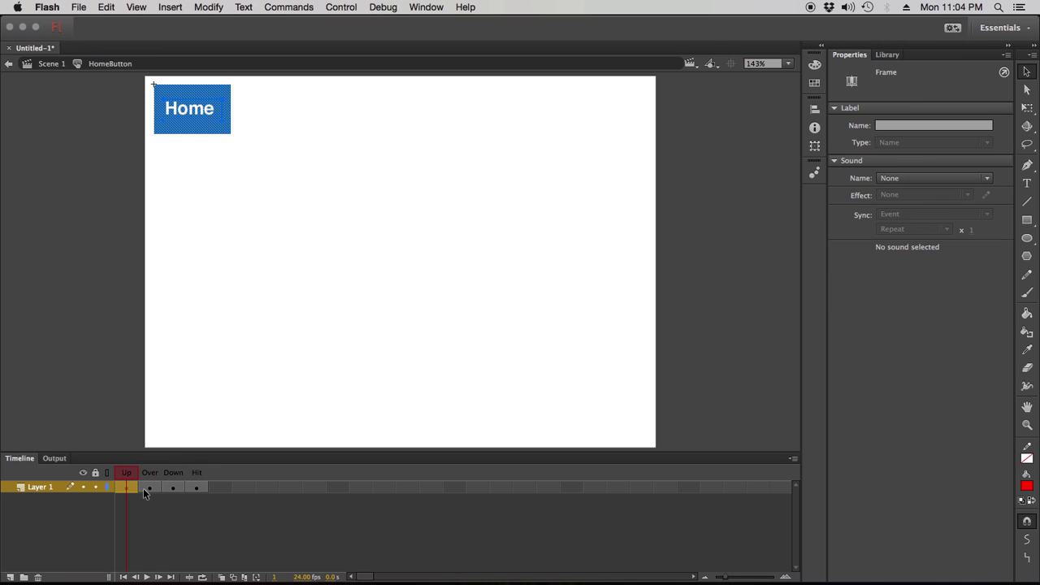
pyautogui.click(151, 488)
pyautogui.click(181, 488)
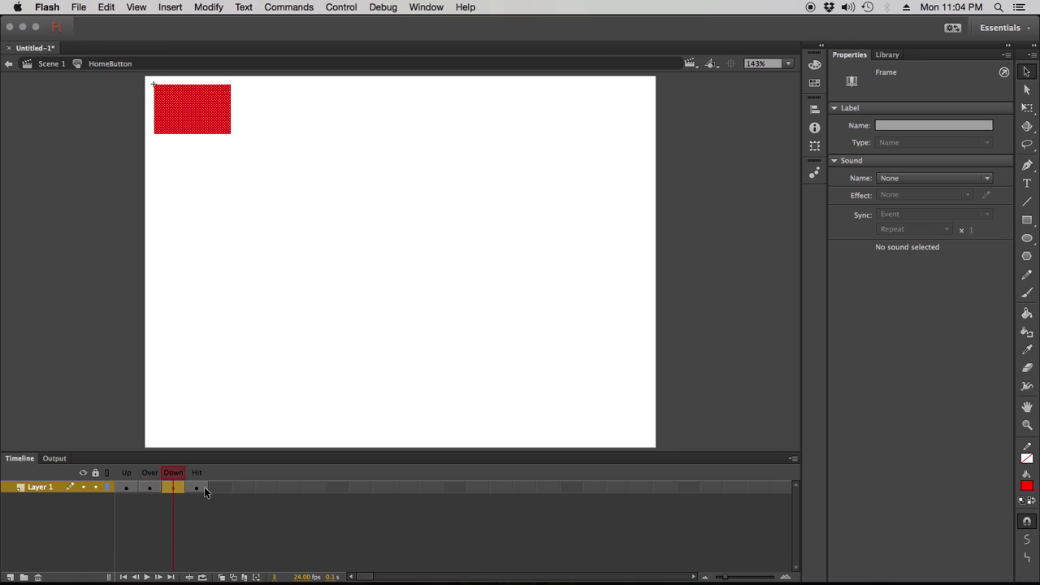
pyautogui.click(202, 488)
pyautogui.click(322, 227)
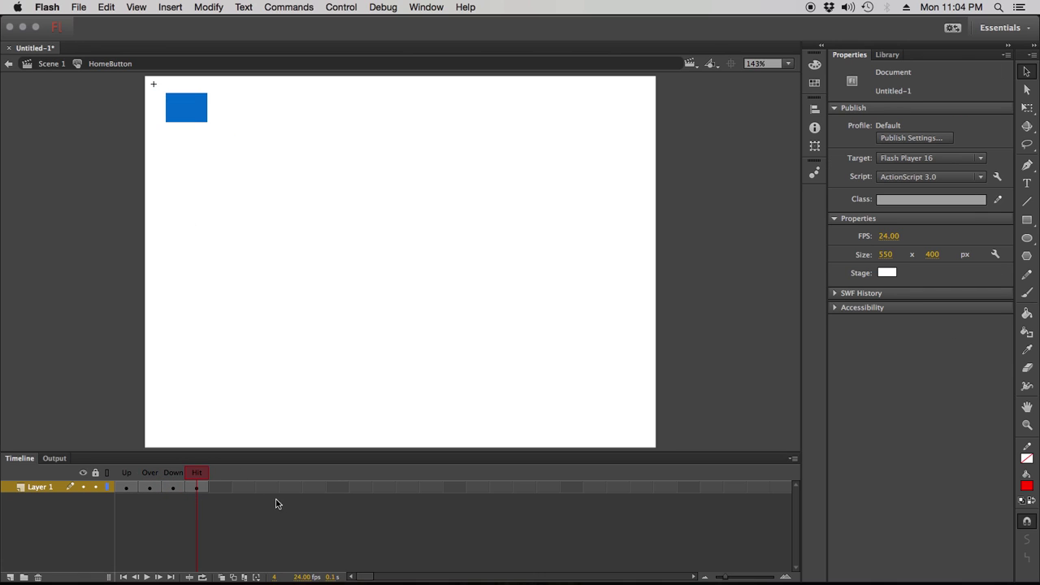
# Return to Scene 1 and extend Layer 1 with a frame inserted at frame 10.
pyautogui.click(52, 65)
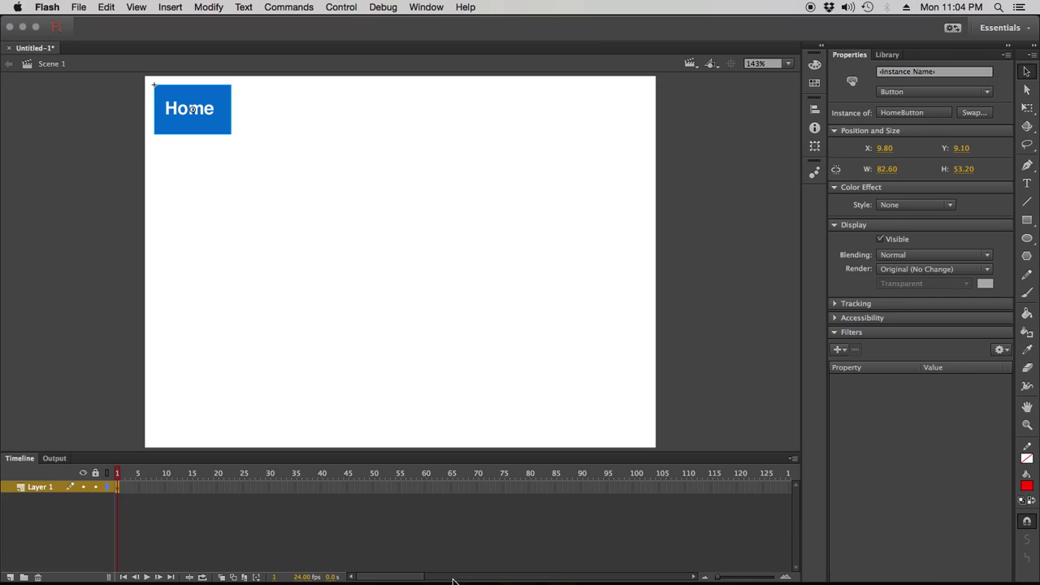
pyautogui.rightClick(165, 486)
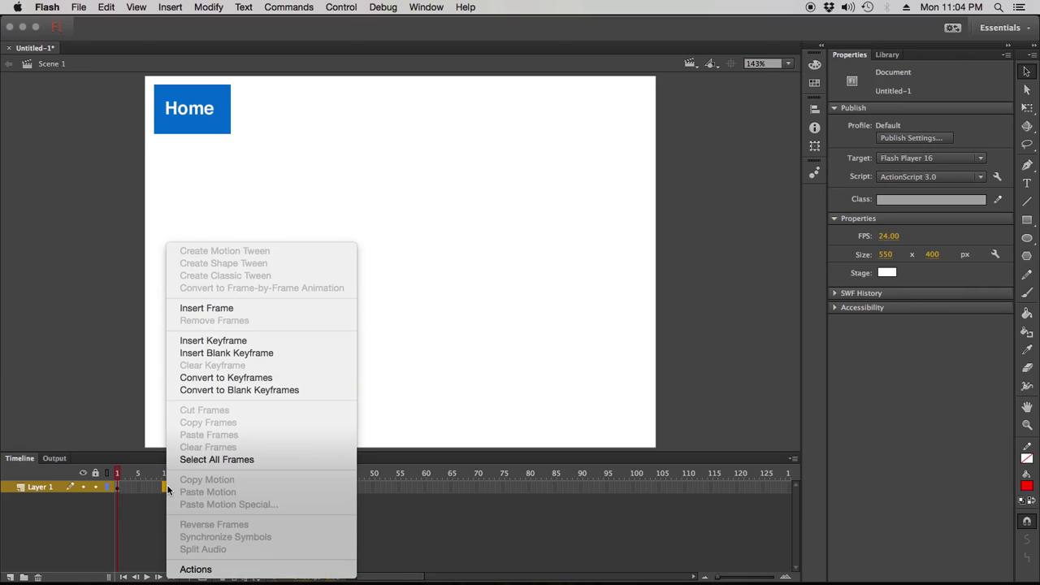
pyautogui.click(252, 308)
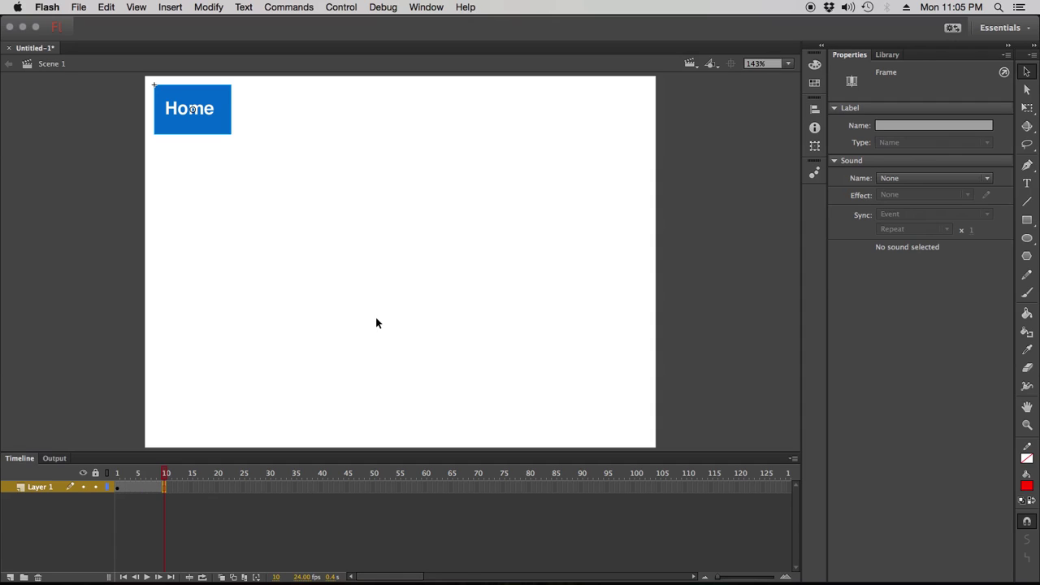
pyautogui.click(276, 203)
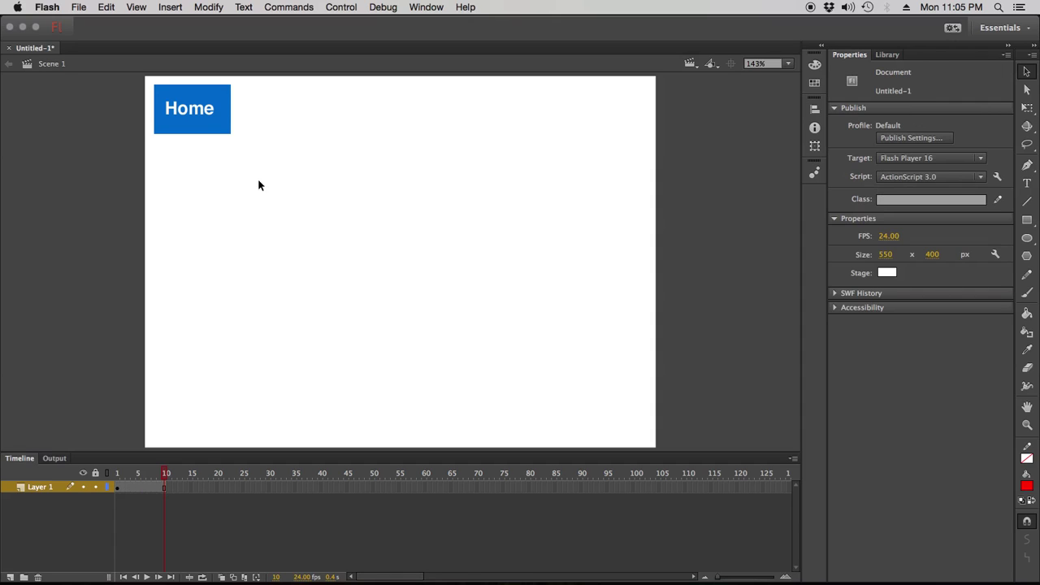
# Draw a red rectangle about 85 by 54 px beside the Home button and add the text "Page 2" on it.
pyautogui.click(1027, 220)
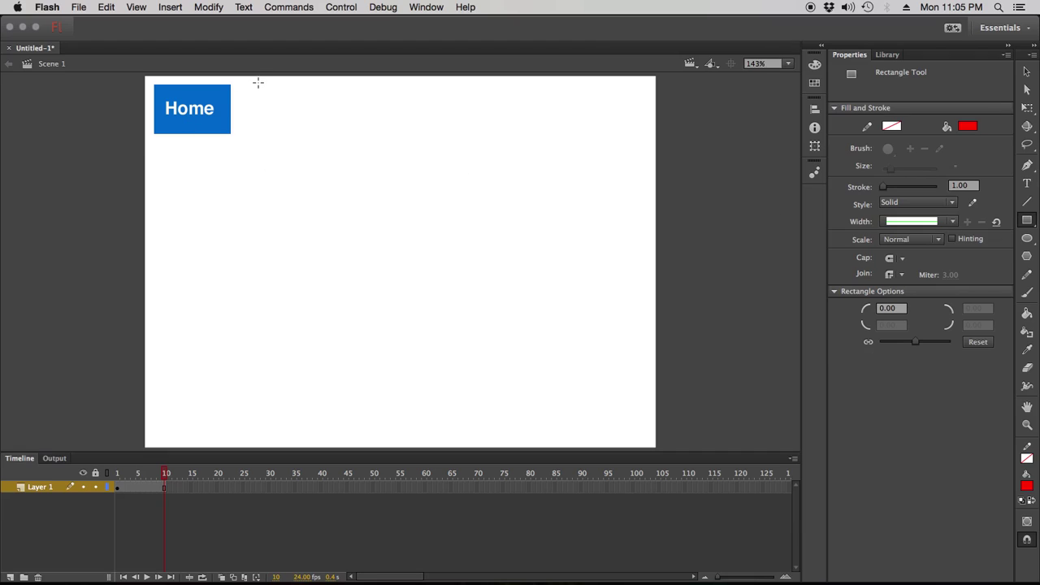
pyautogui.moveTo(251, 85); pyautogui.dragTo(330, 134)
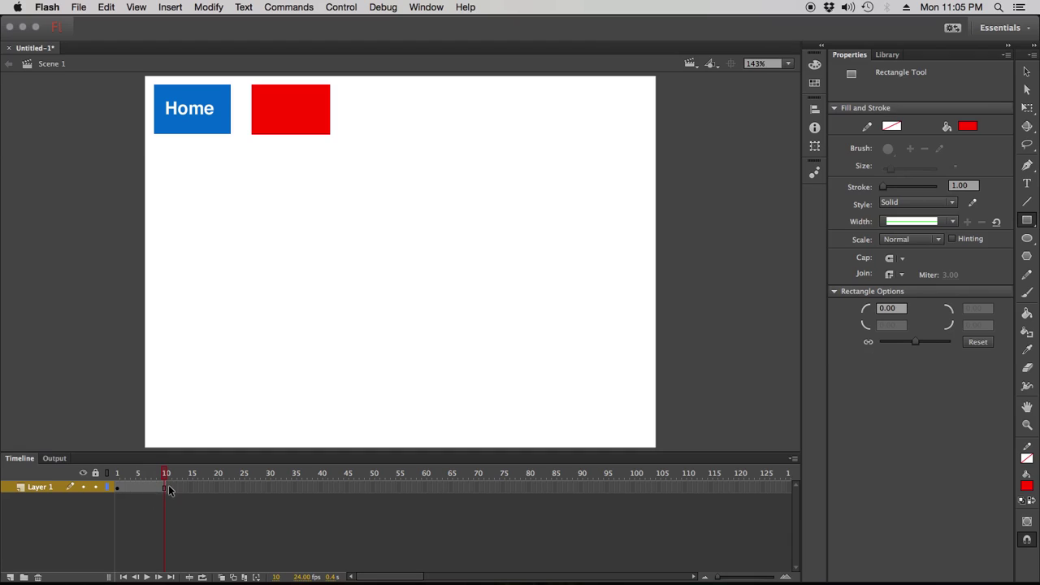
pyautogui.click(1027, 183)
pyautogui.click(260, 92)
pyautogui.moveTo(285, 120); pyautogui.dragTo(320, 130)
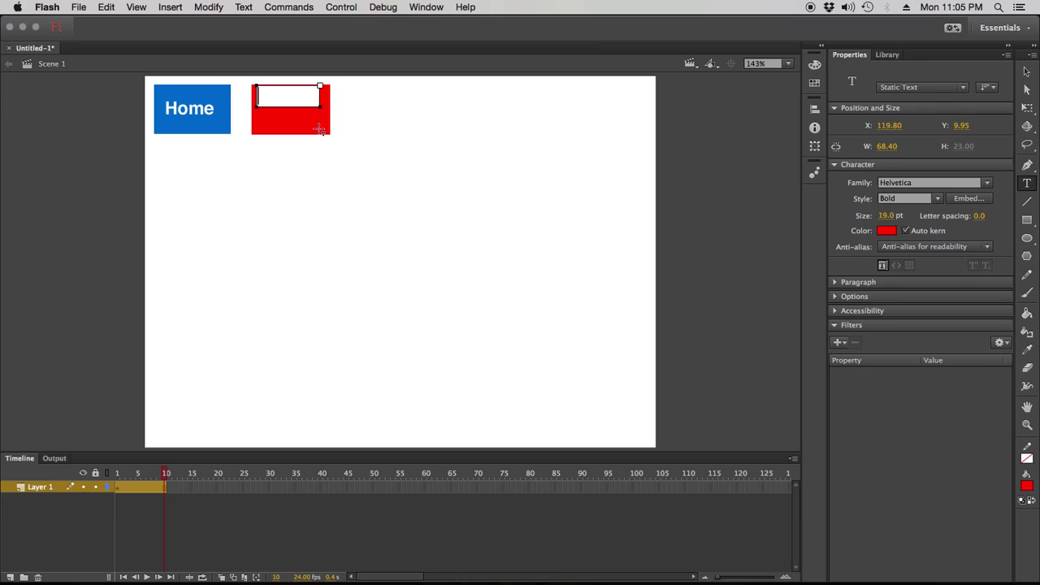
pyautogui.write('Page 12')
pyautogui.press('BackSpace')
pyautogui.press('BackSpace')
pyautogui.press('BackSpace')
pyautogui.write('2')
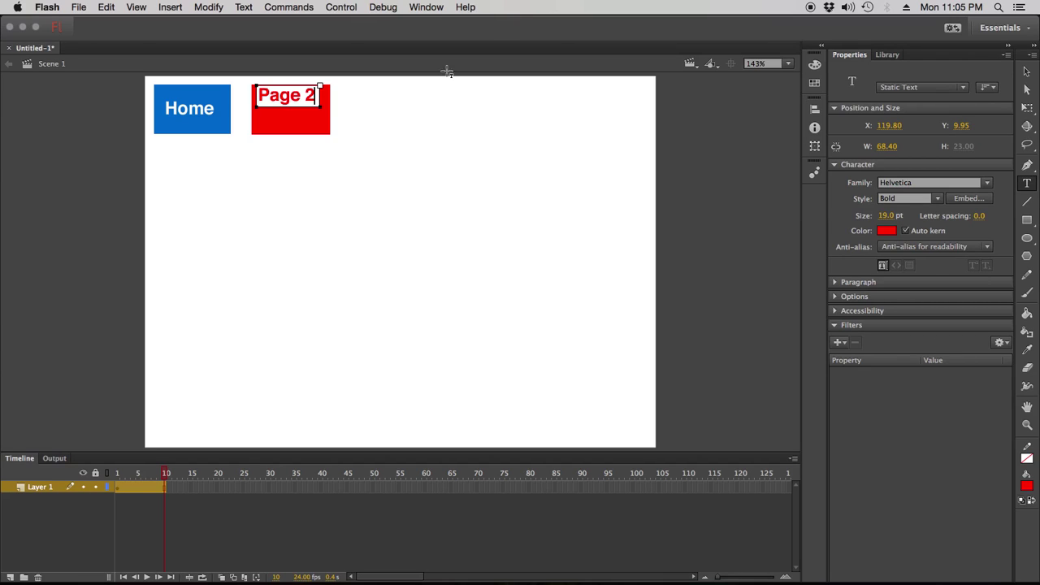
# Colour the "Page 2" text white and centre it on the red rectangle.
pyautogui.moveTo(319, 95); pyautogui.dragTo(229, 102)
pyautogui.click(886, 231)
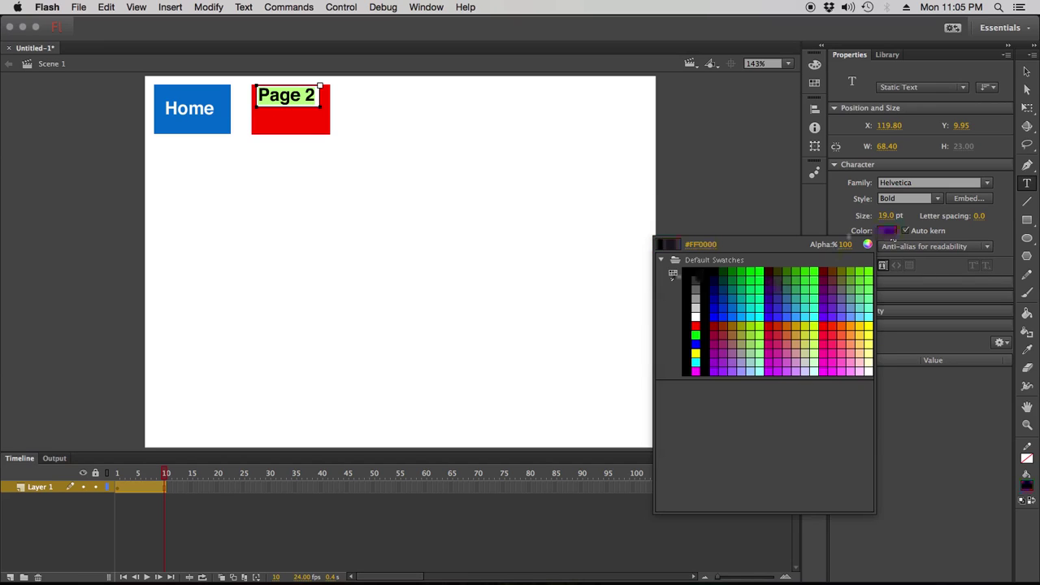
pyautogui.click(695, 315)
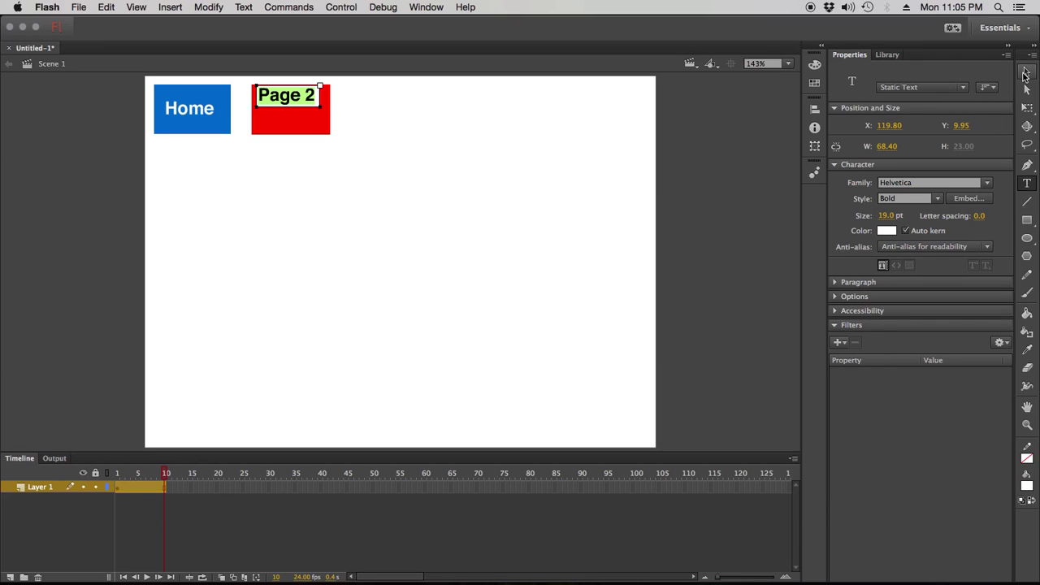
pyautogui.click(1026, 72)
pyautogui.moveTo(289, 95); pyautogui.dragTo(293, 112)
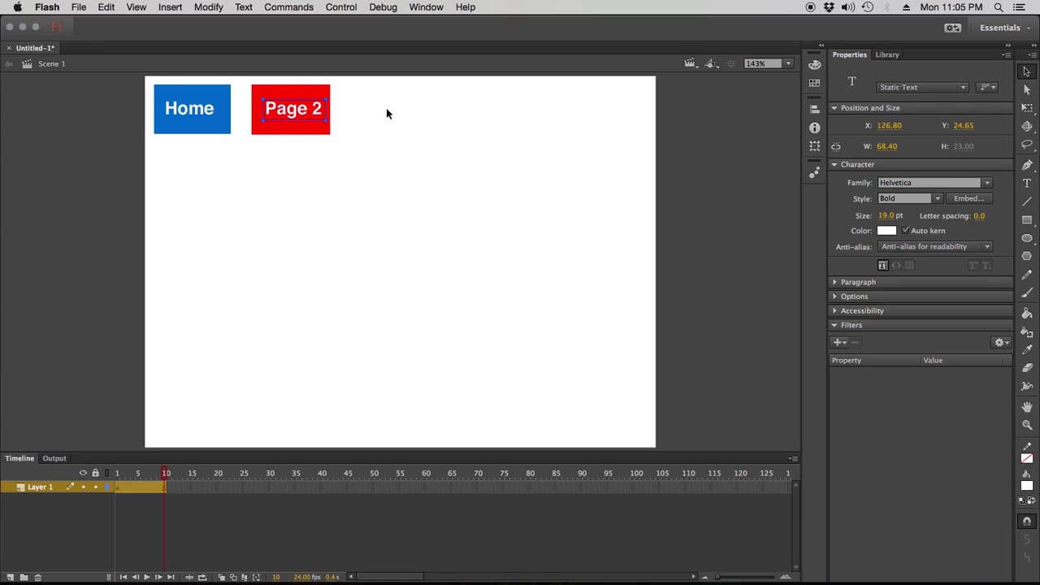
pyautogui.click(455, 143)
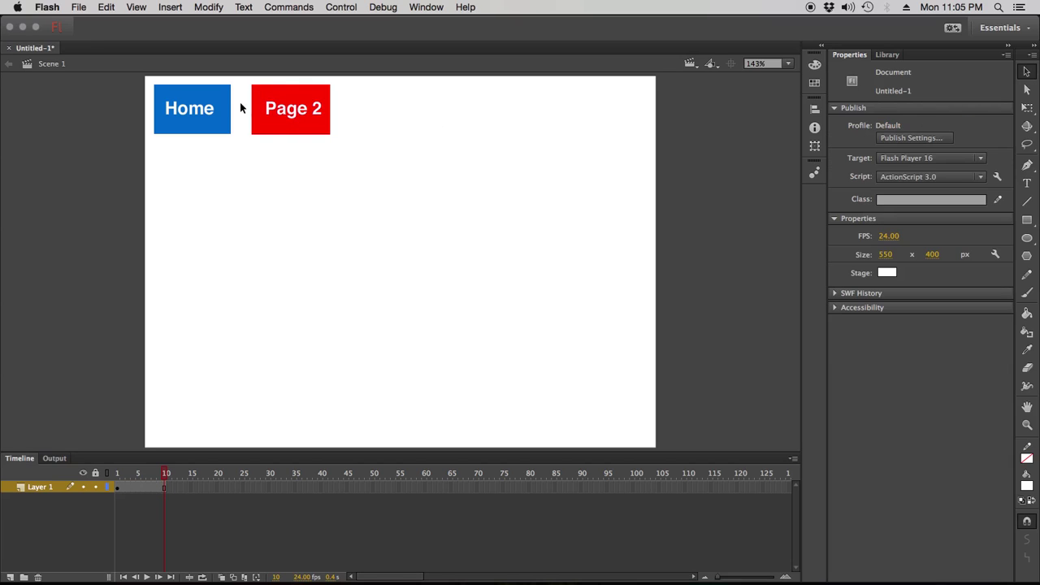
pyautogui.click(294, 114)
pyautogui.press('Escape')
pyautogui.click(284, 116)
pyautogui.moveTo(286, 116); pyautogui.dragTo(282, 116)
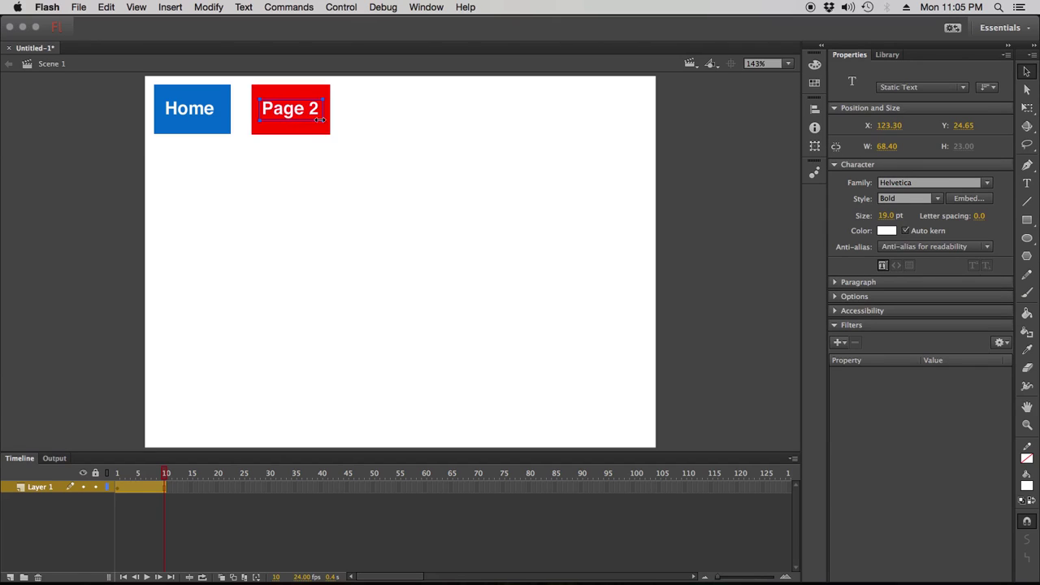
pyautogui.click(386, 192)
# Convert the red rectangle and its text into a Button symbol named PageTwo, and open the symbol for editing.
pyautogui.moveTo(376, 187); pyautogui.dragTo(246, 83)
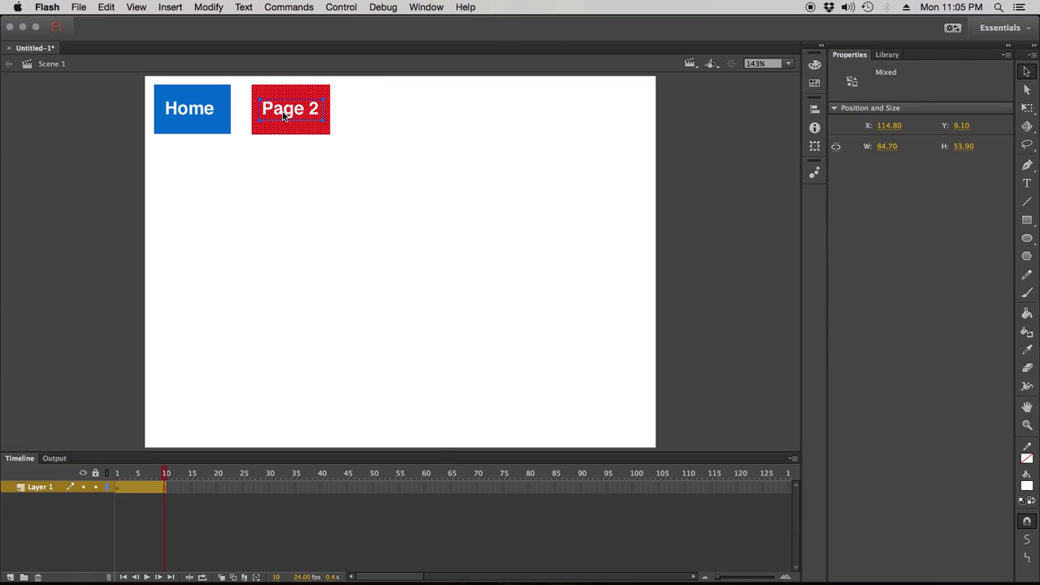
pyautogui.rightClick(284, 117)
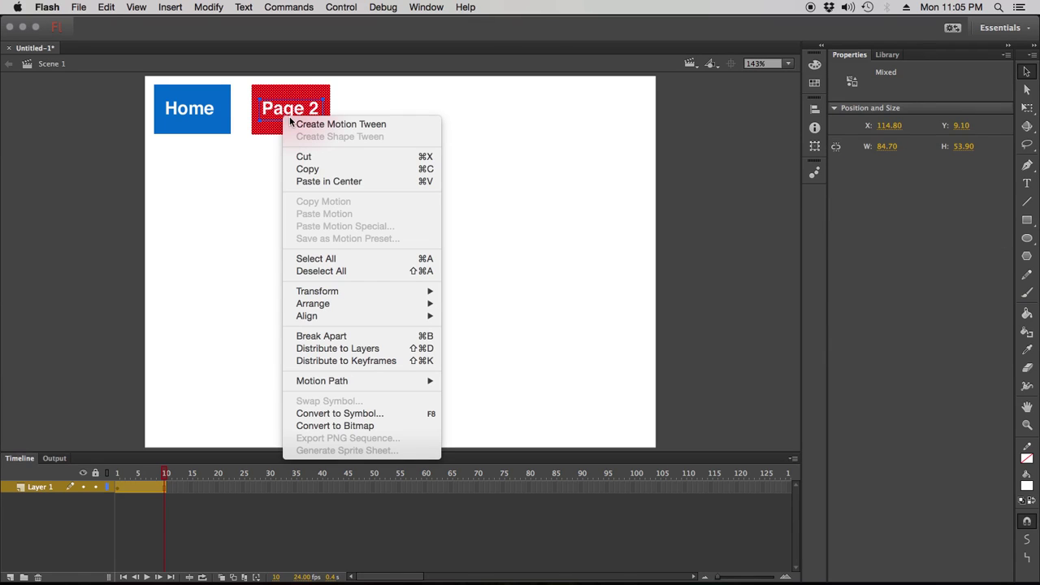
pyautogui.click(378, 414)
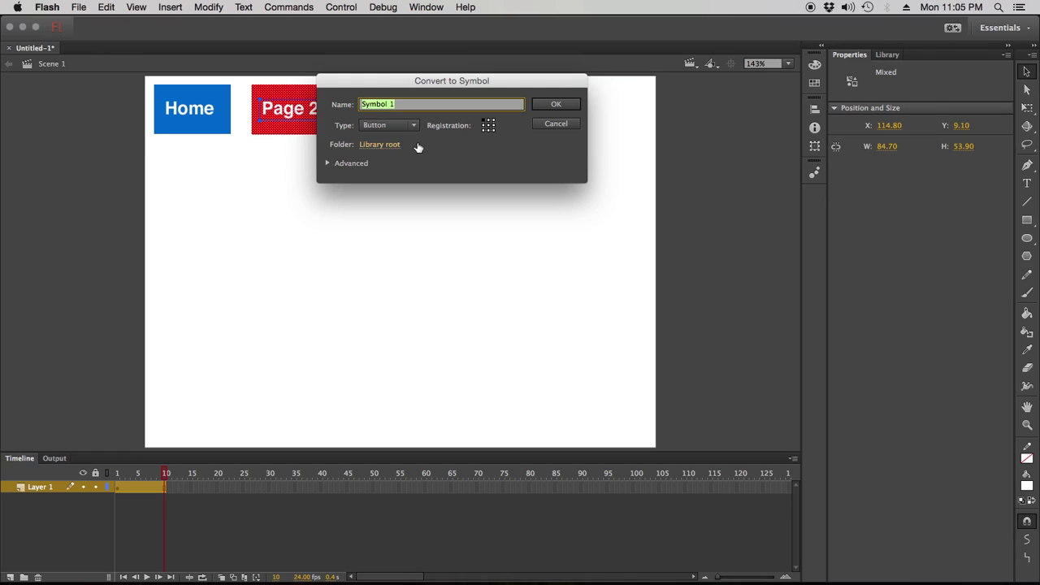
pyautogui.write('PageTwo')
pyautogui.click(553, 103)
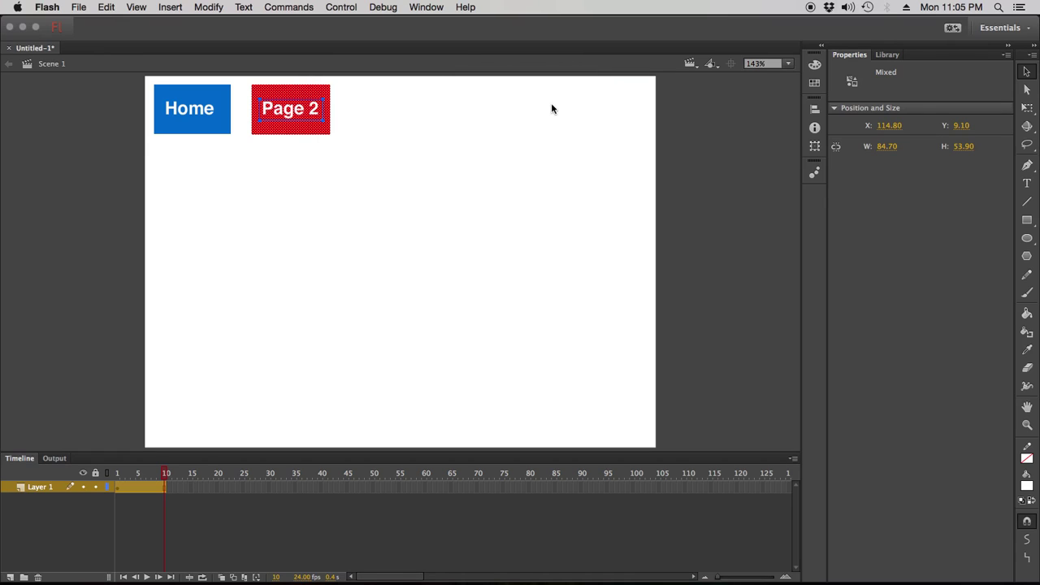
pyautogui.doubleClick(279, 114)
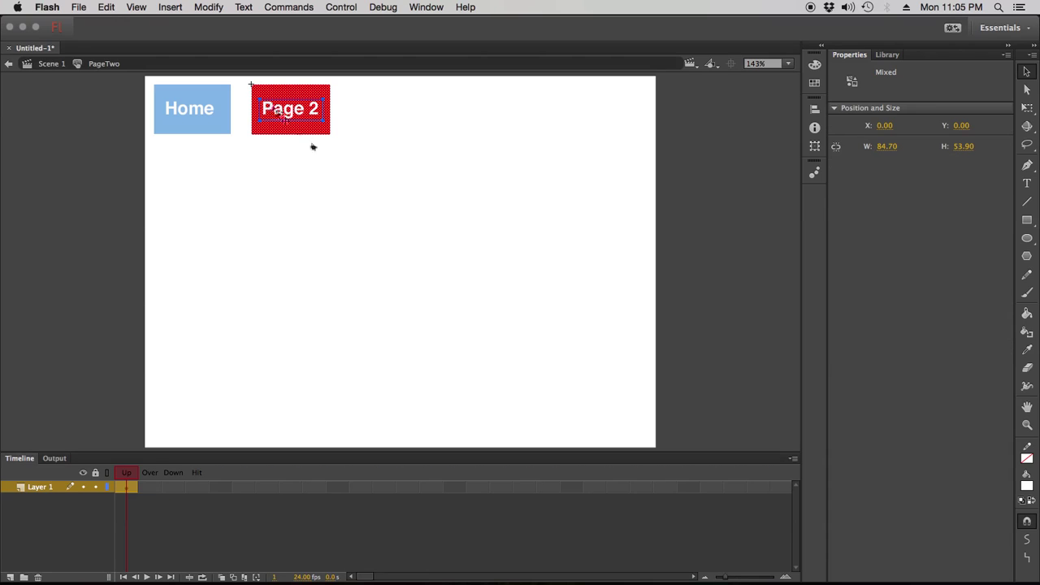
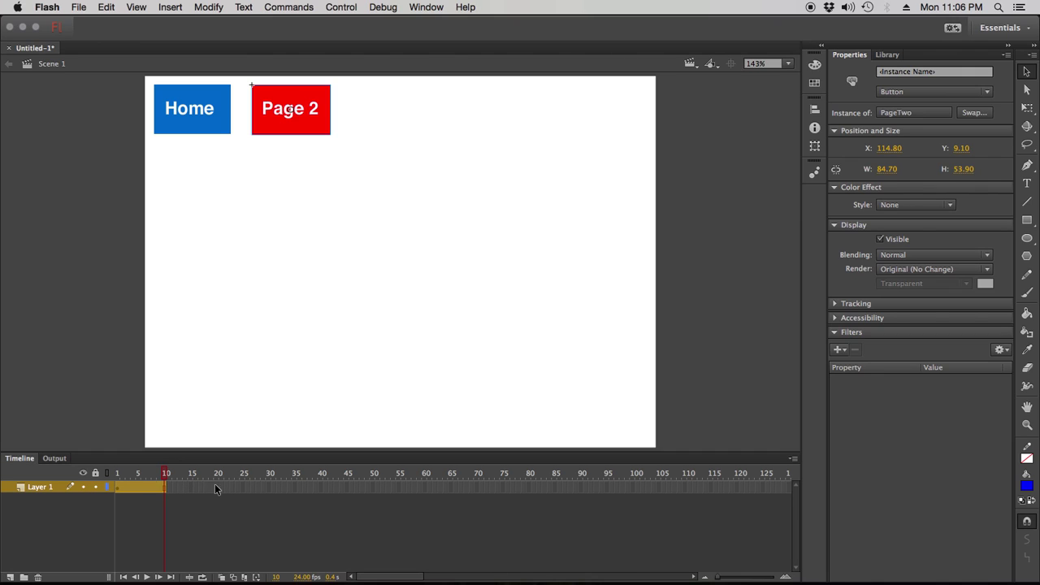
# Rename Layer 1 as "Page 1" and add a new layer named "Page 2" above it.
pyautogui.doubleClick(39, 487)
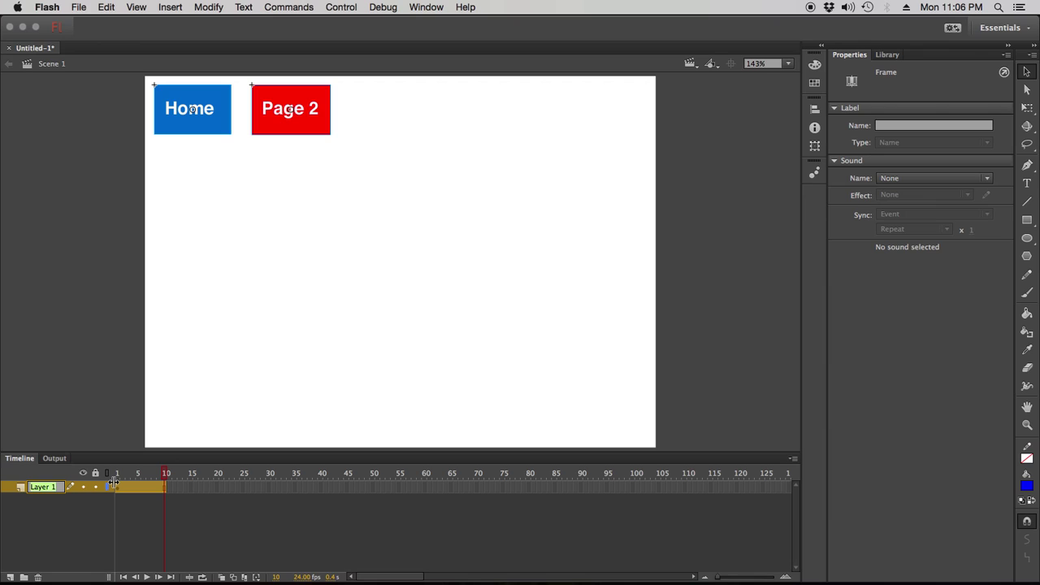
pyautogui.write('Pag')
pyautogui.click(10, 577)
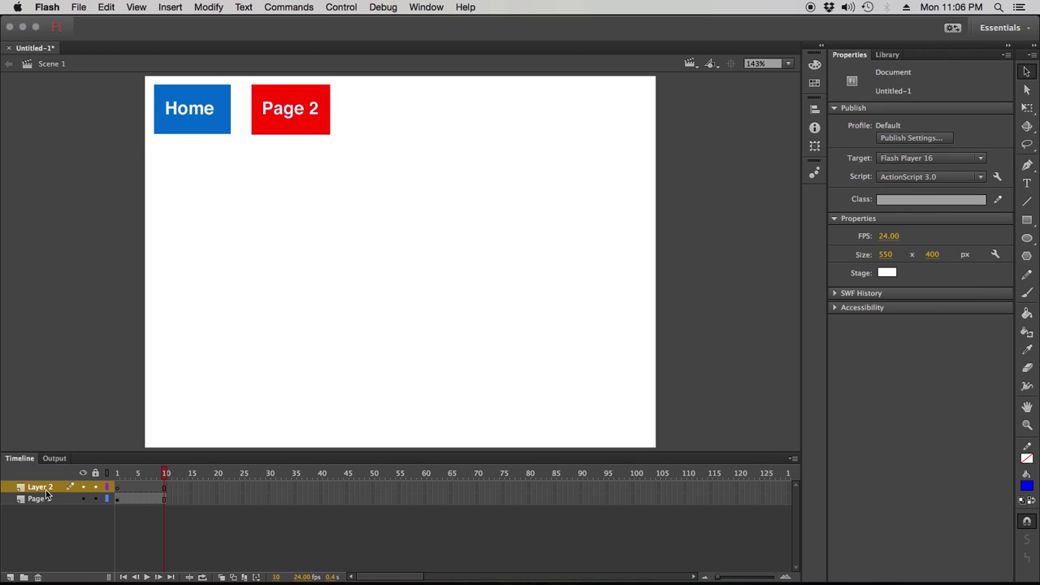
pyautogui.doubleClick(47, 490)
pyautogui.write('Pag')
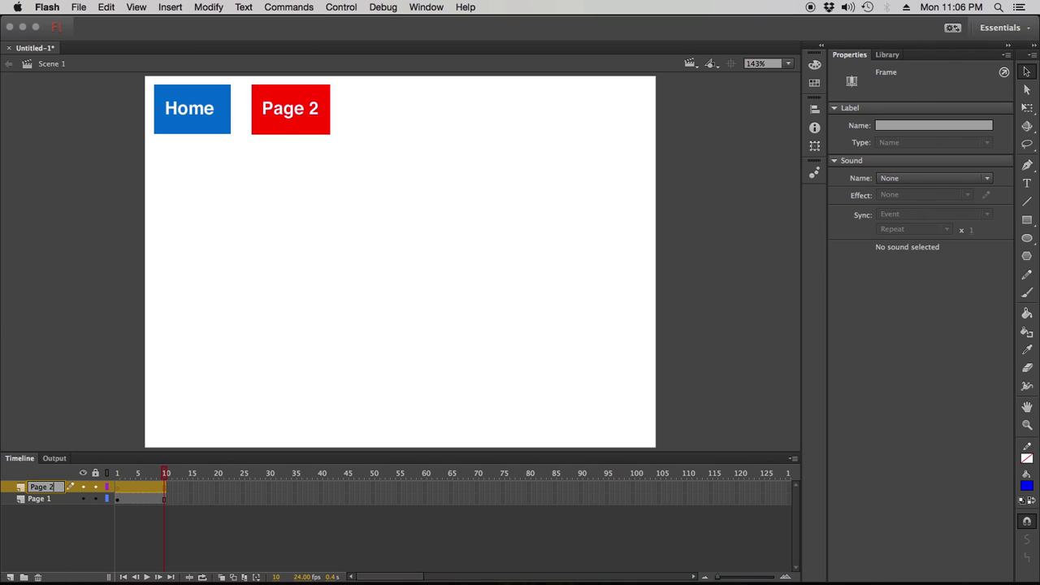
pyautogui.press('Return')
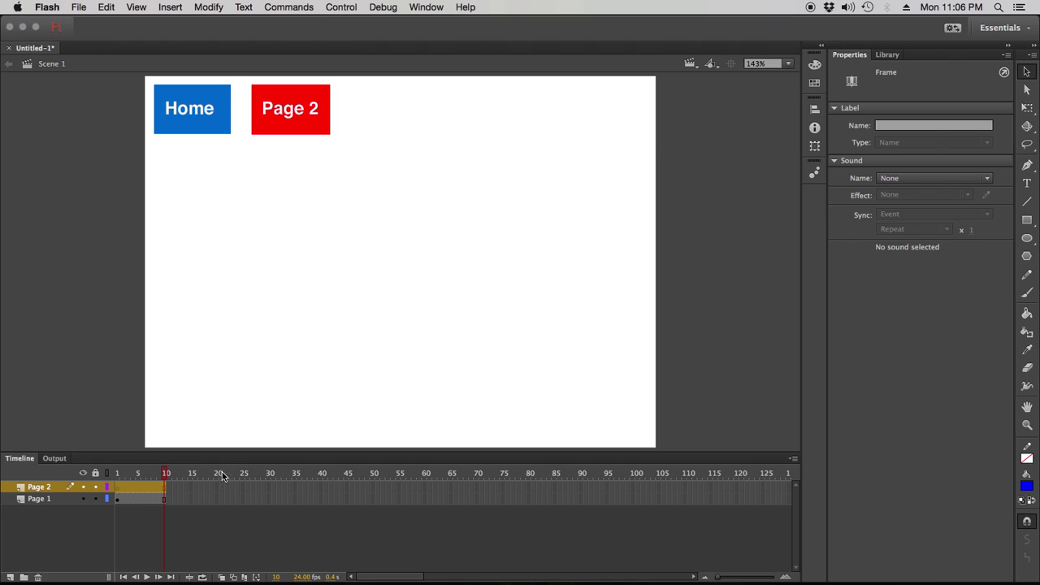
pyautogui.click(215, 554)
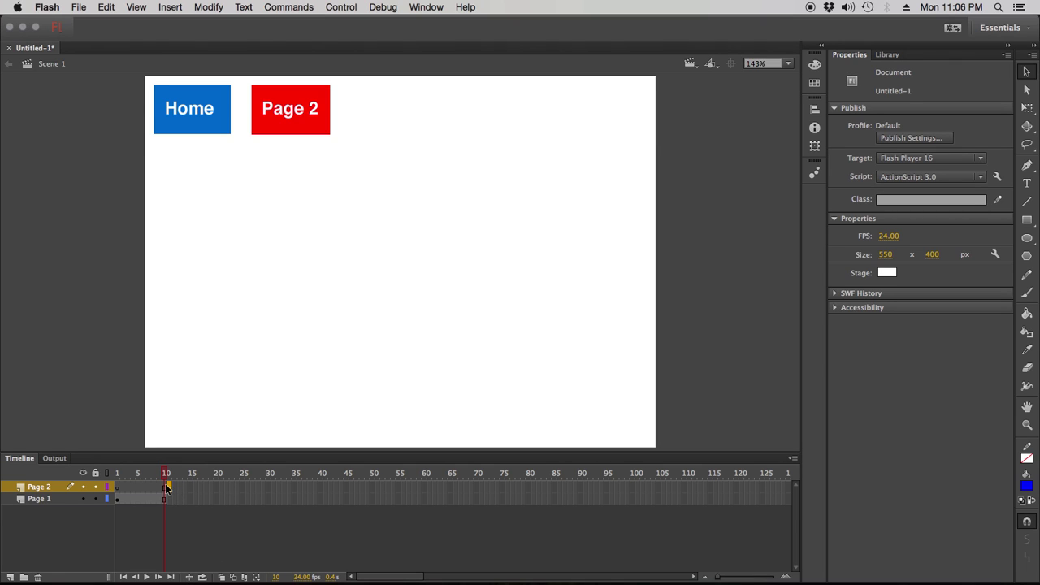
# Move the Page 2 button from the Page 1 layer to the Page 2 layer, pasting it in place.
pyautogui.click(166, 485)
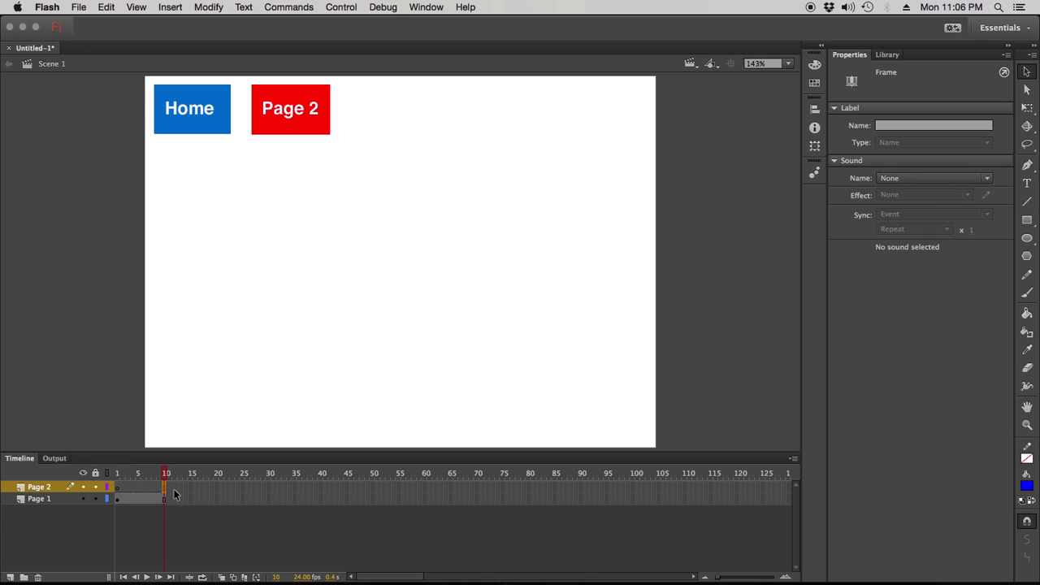
pyautogui.moveTo(388, 204); pyautogui.dragTo(245, 81)
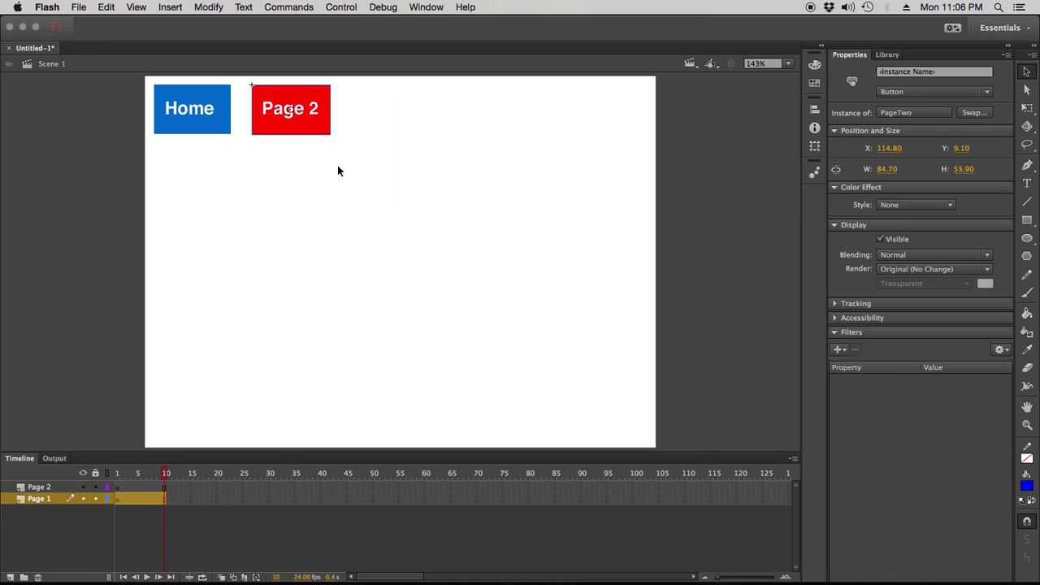
pyautogui.rightClick(283, 99)
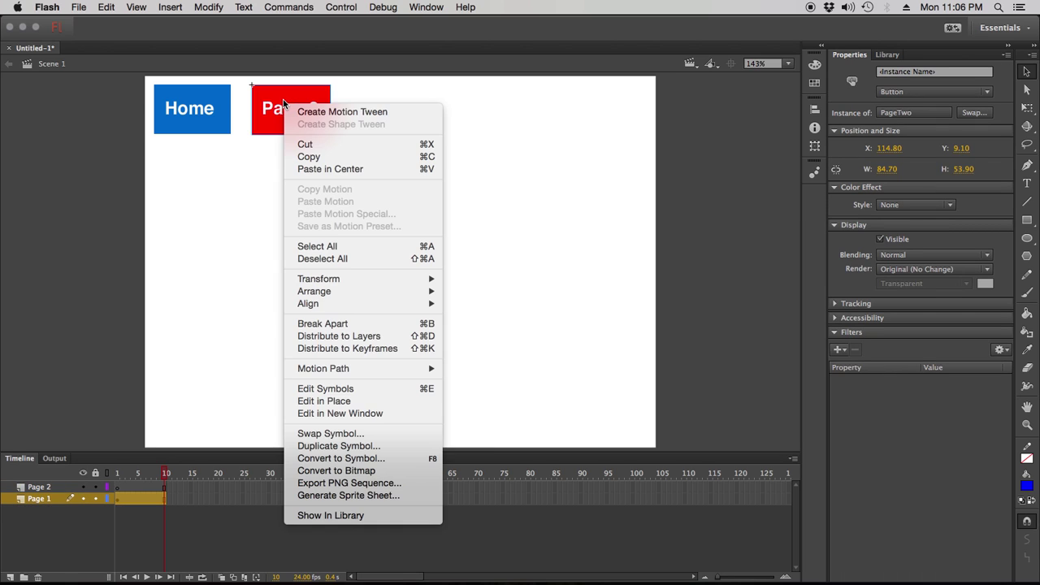
pyautogui.click(314, 144)
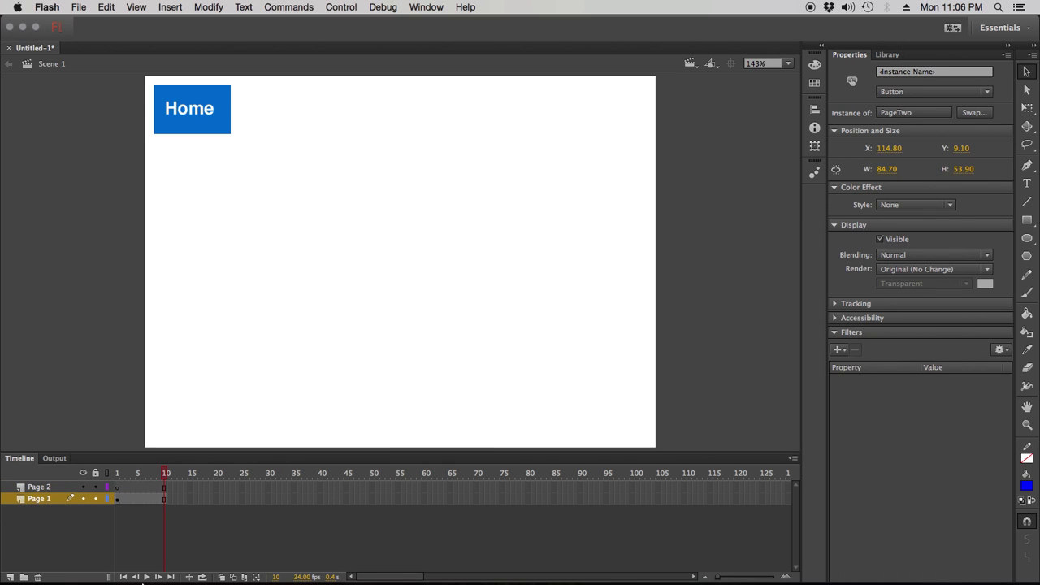
pyautogui.click(56, 489)
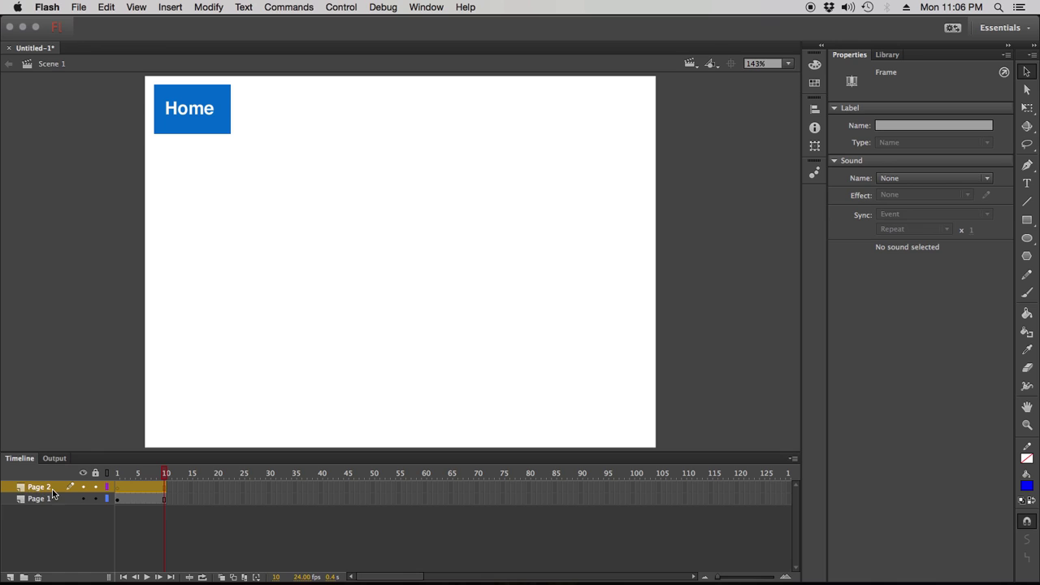
pyautogui.click(104, 6)
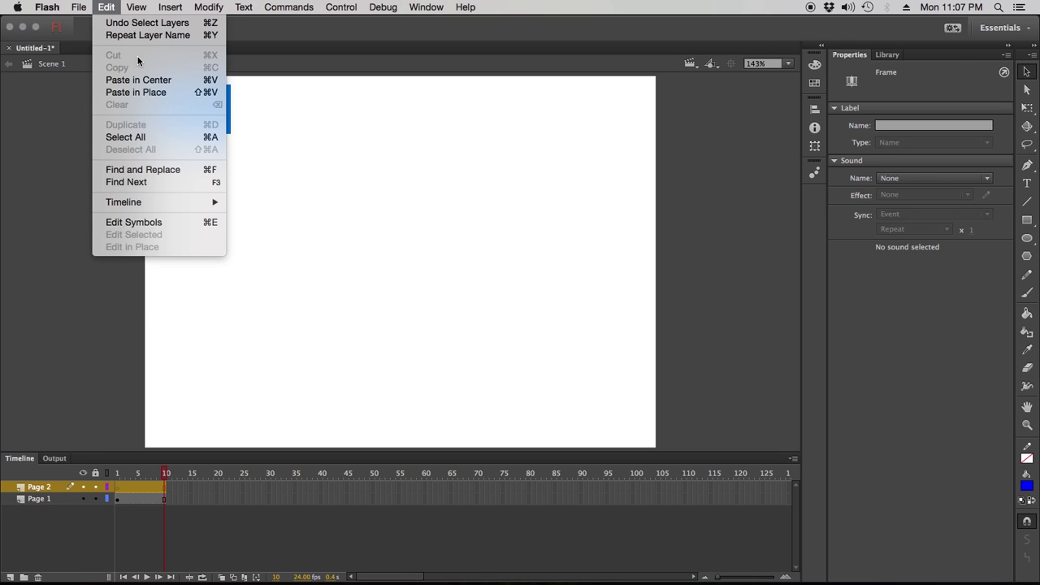
pyautogui.click(150, 92)
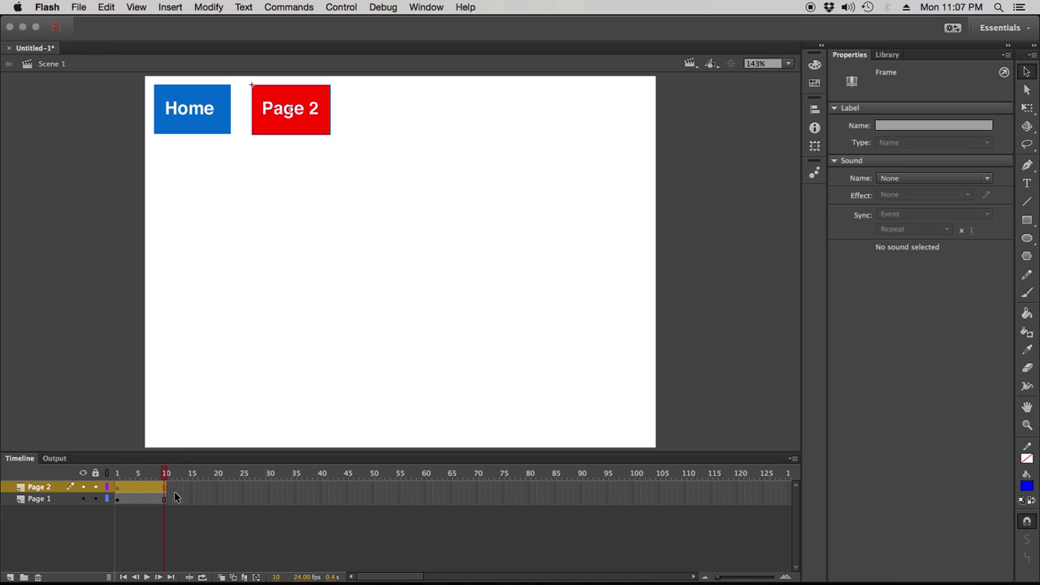
# Extend the Page 2 and Page 1 layers to frame 20, play the timeline and return to frame 1.
pyautogui.rightClick(216, 487)
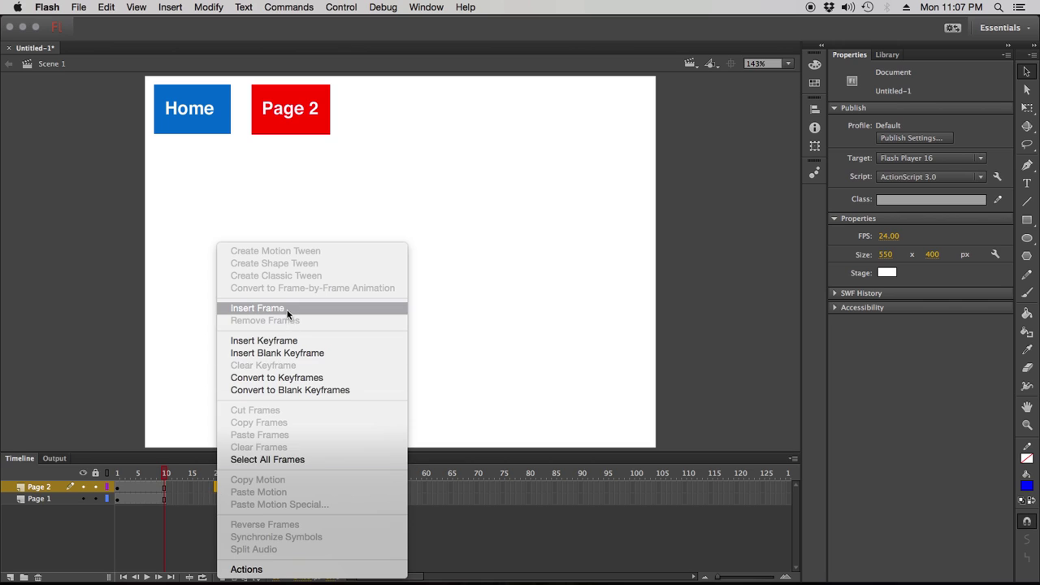
pyautogui.click(284, 312)
pyautogui.rightClick(213, 498)
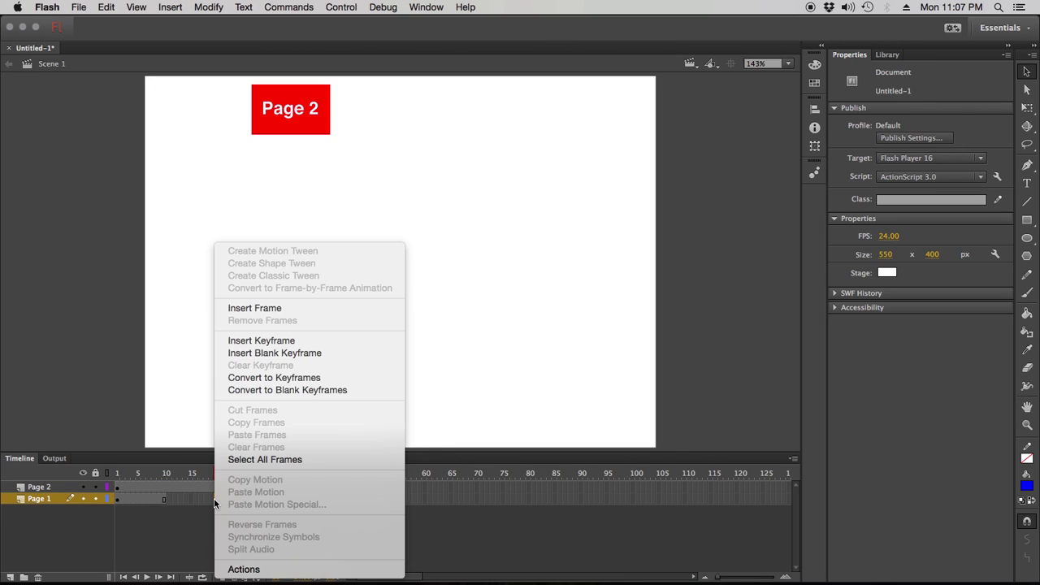
pyautogui.click(281, 310)
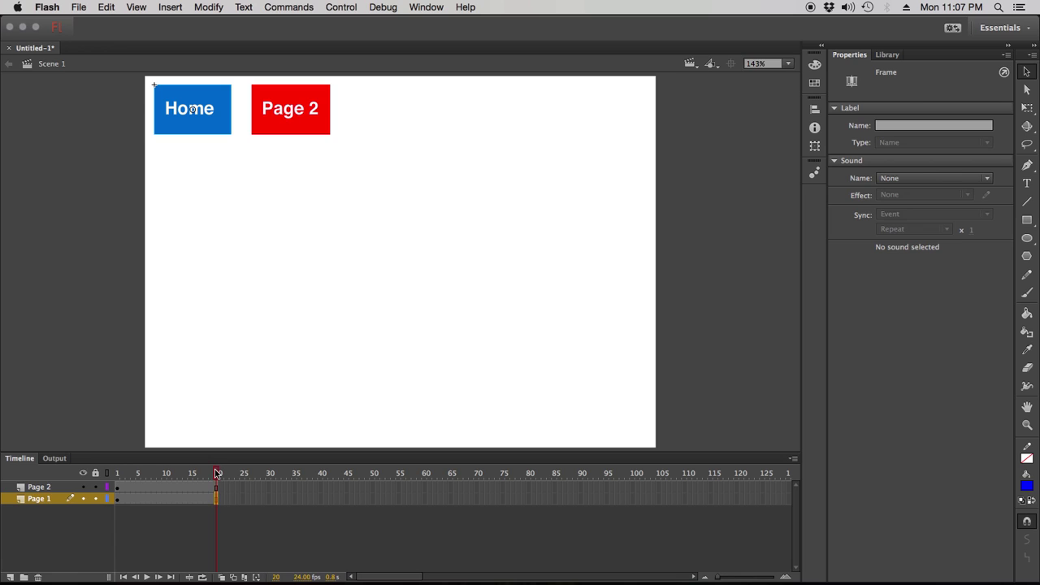
pyautogui.press('Return')
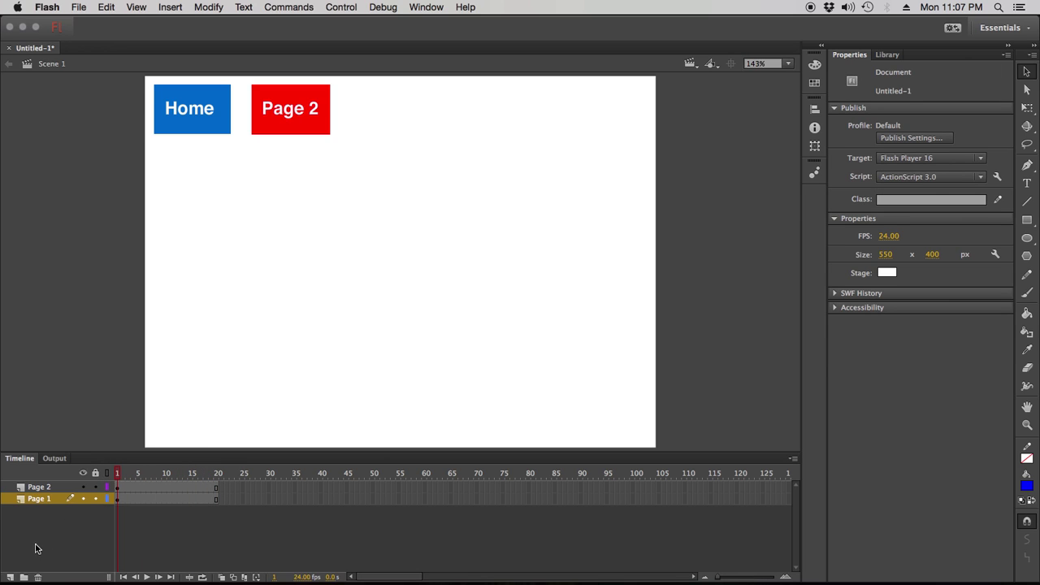
pyautogui.moveTo(118, 473)
pyautogui.mouseDown()
pyautogui.moveTo(190, 479)
pyautogui.moveTo(103, 481)
pyautogui.mouseUp()
# Add a new layer directly above the Page 1 layer and name it "Text".
pyautogui.click(1027, 184)
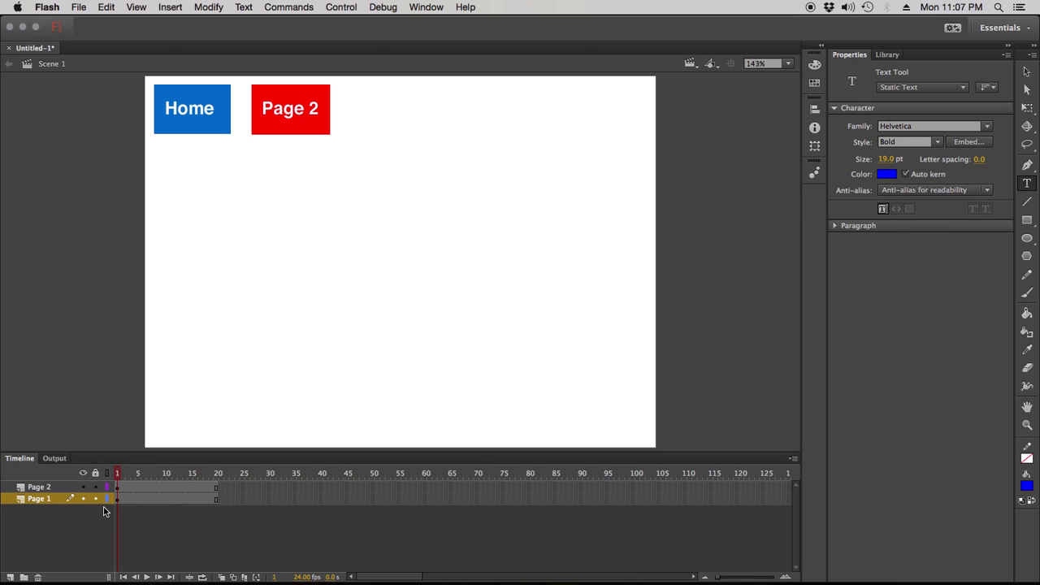
pyautogui.click(10, 577)
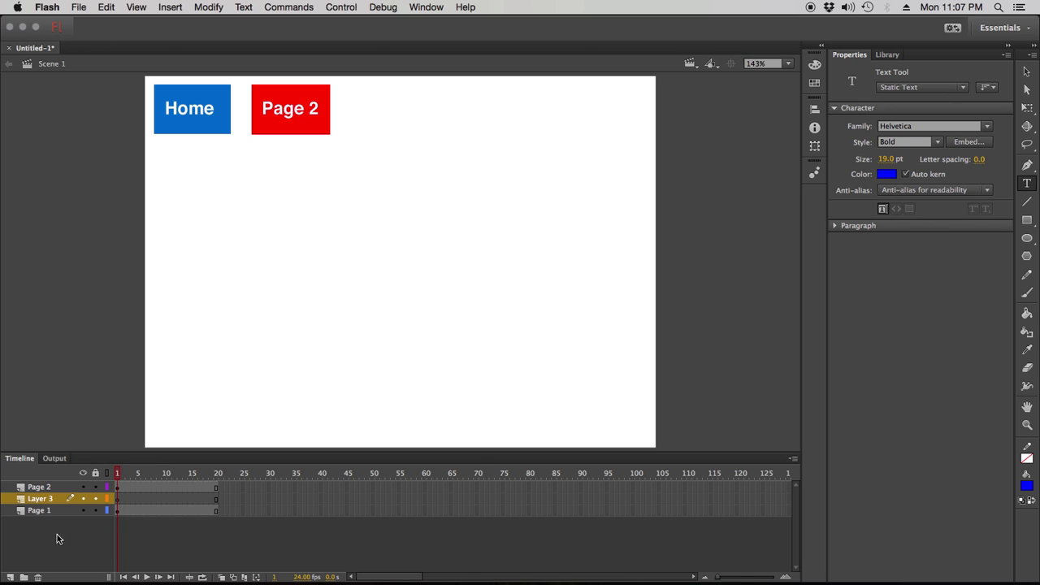
pyautogui.doubleClick(40, 499)
pyautogui.write('Te')
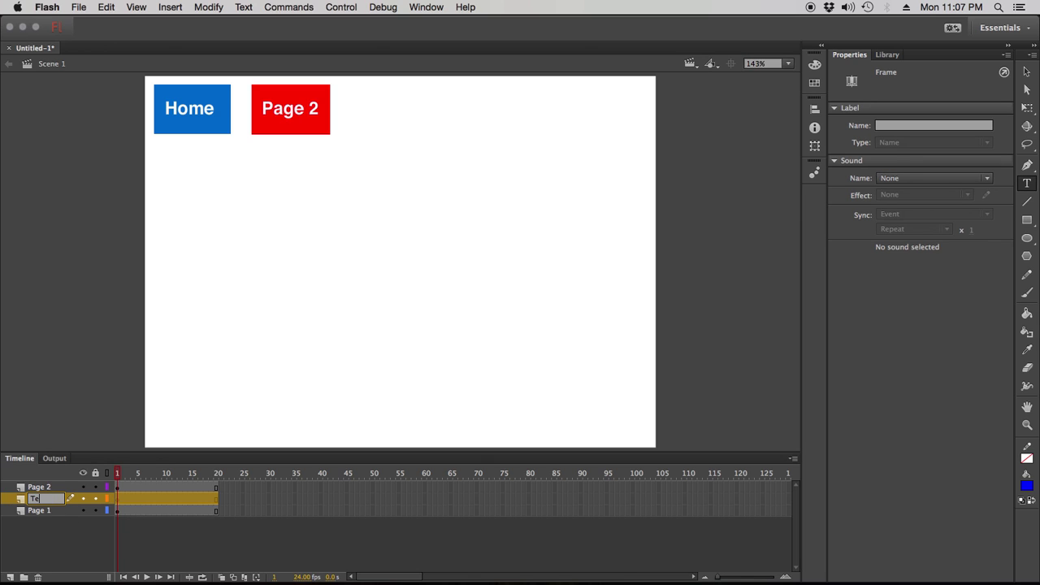
pyautogui.write('xt')
pyautogui.press('Return')
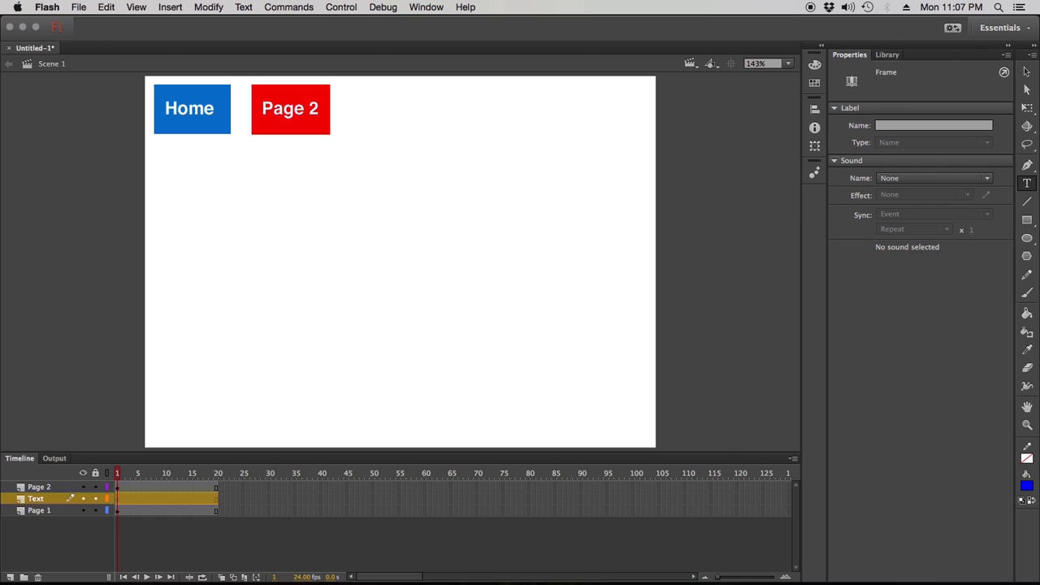
# Remove the Text layer's frames from frame 10 onwards.
pyautogui.click(137, 498)
pyautogui.moveTo(239, 501); pyautogui.dragTo(169, 504)
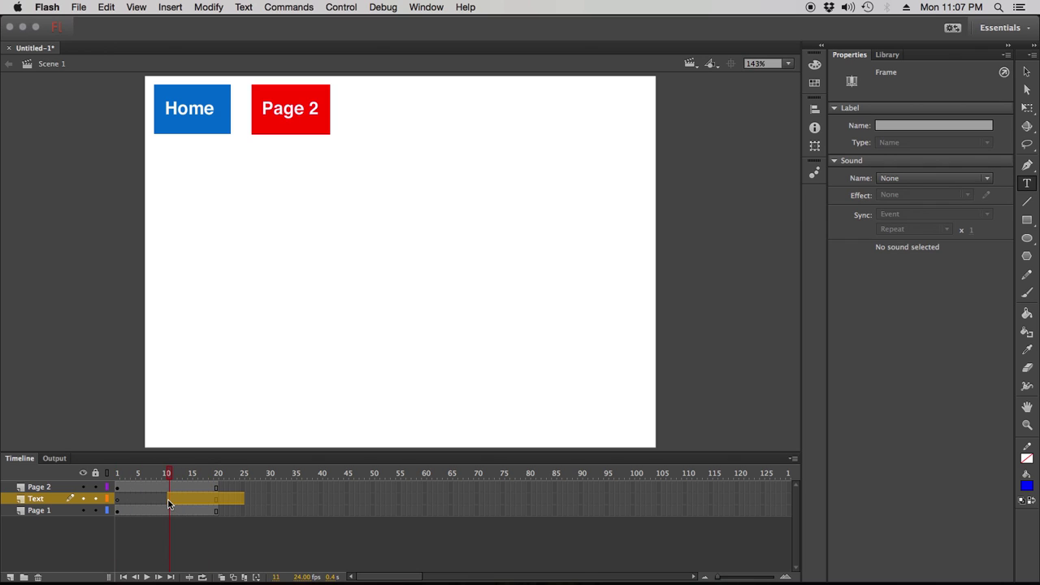
pyautogui.rightClick(167, 500)
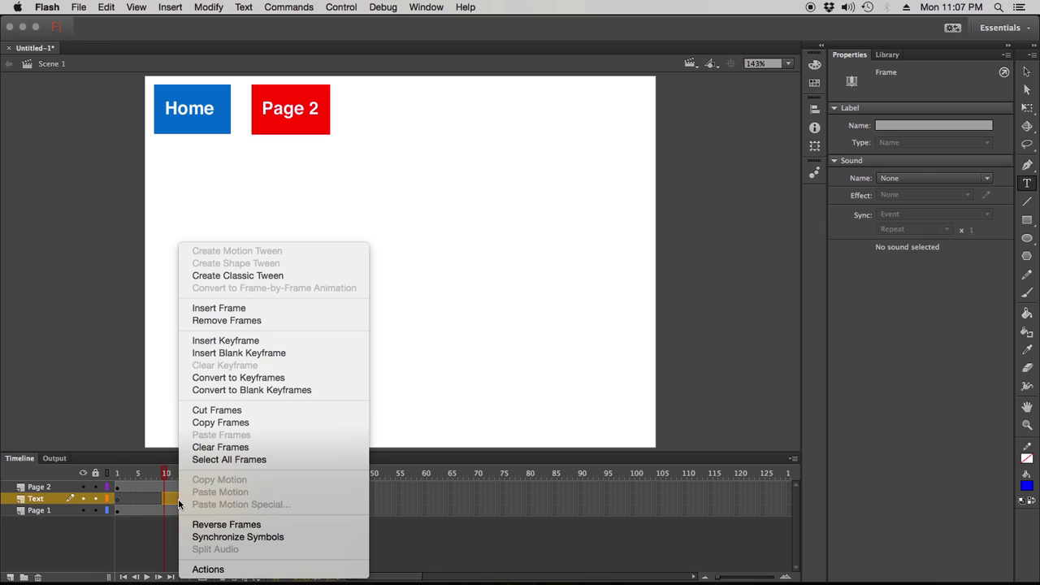
pyautogui.click(274, 321)
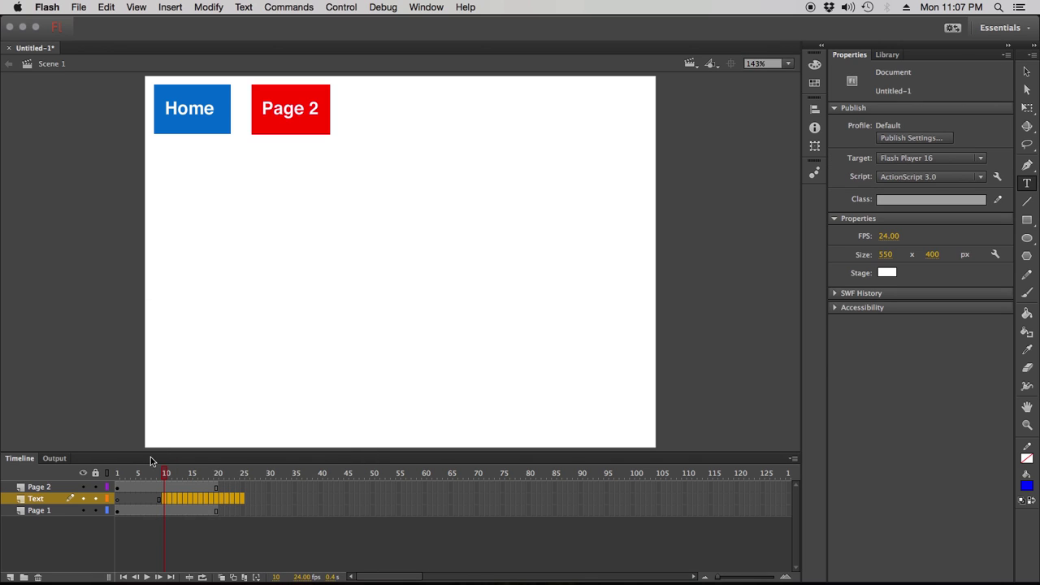
# Add the blue text "Home" at frame 1 of the Text layer in a box about 178 px wide and shift it towards the stage's middle.
pyautogui.moveTo(134, 475); pyautogui.dragTo(118, 478)
pyautogui.moveTo(237, 226); pyautogui.dragTo(400, 291)
pyautogui.write('Home')
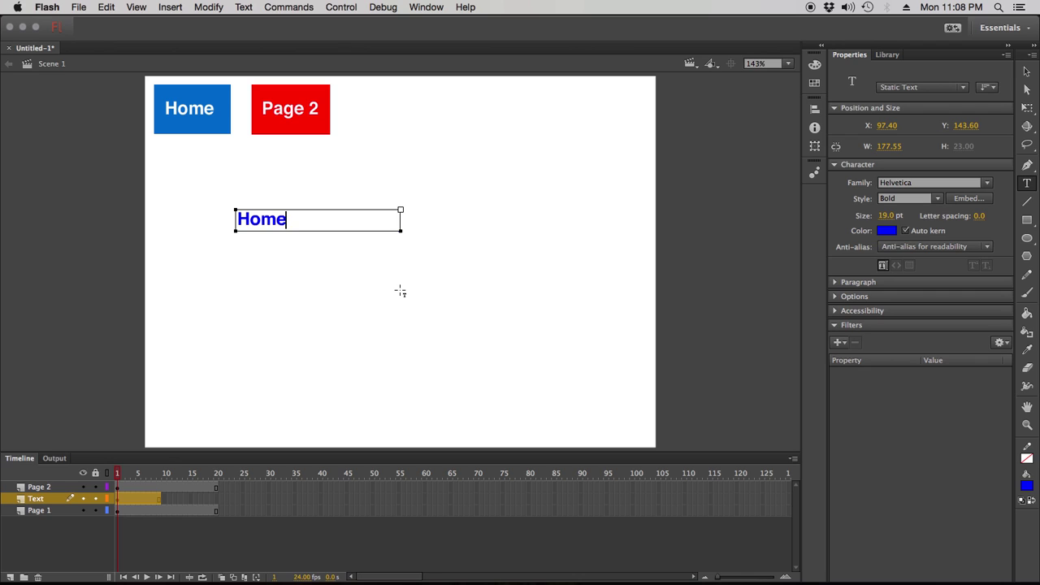
pyautogui.click(1027, 72)
pyautogui.click(310, 293)
pyautogui.moveTo(281, 226); pyautogui.dragTo(322, 255)
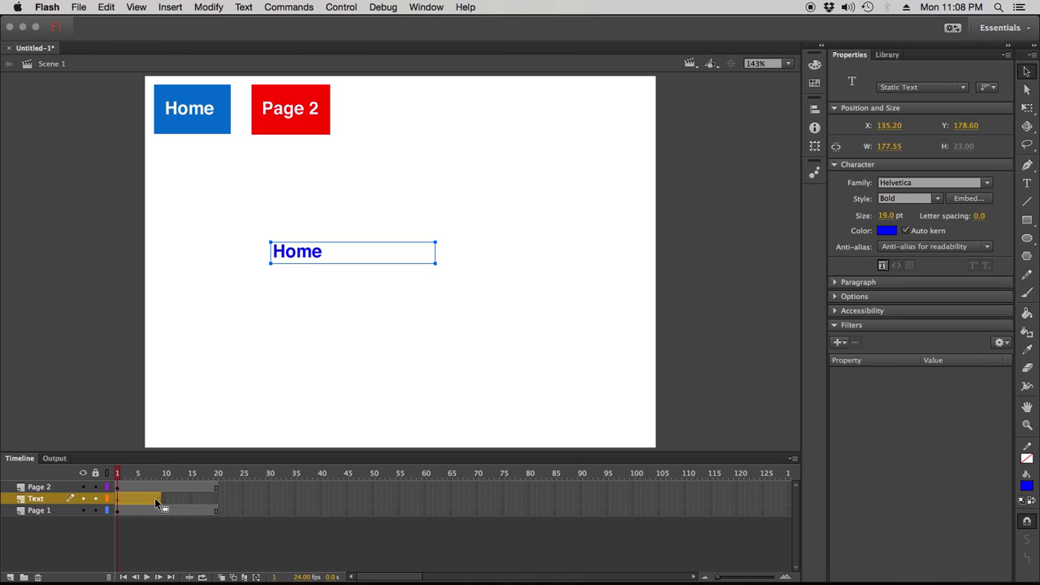
pyautogui.moveTo(118, 477)
pyautogui.mouseDown()
pyautogui.moveTo(219, 478)
pyautogui.moveTo(117, 478)
pyautogui.mouseUp()
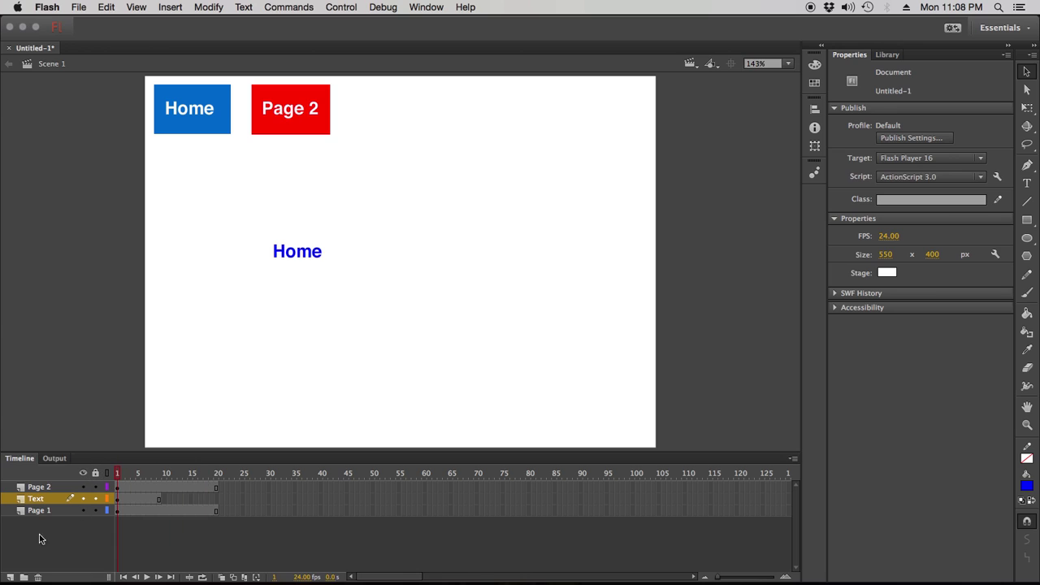
# Add a new layer, place it above all other layers and name it "actions".
pyautogui.click(10, 578)
pyautogui.moveTo(47, 498); pyautogui.dragTo(50, 485)
pyautogui.doubleClick(42, 487)
pyautogui.write('actions')
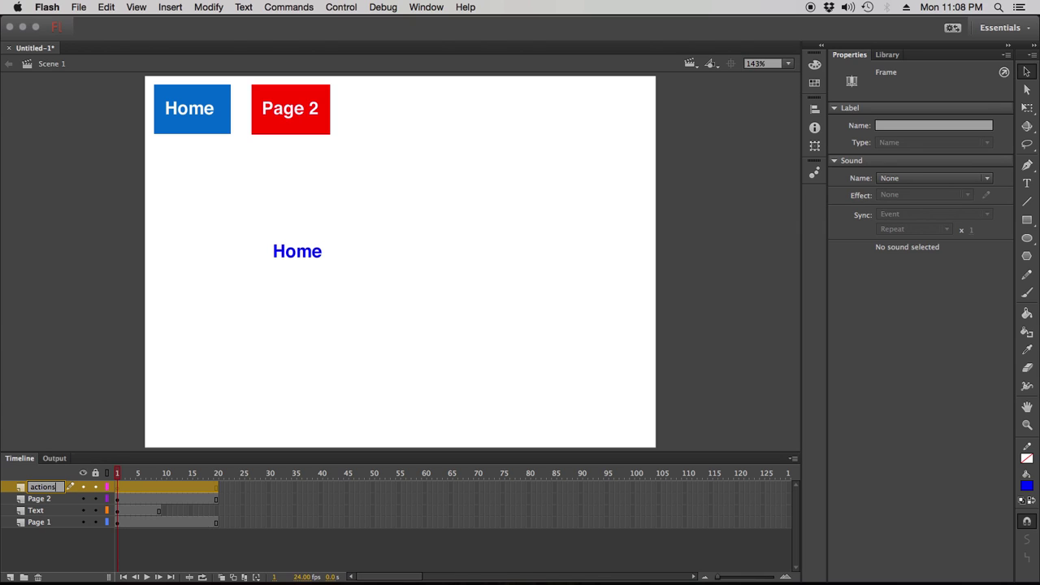
pyautogui.press('Return')
pyautogui.click(209, 543)
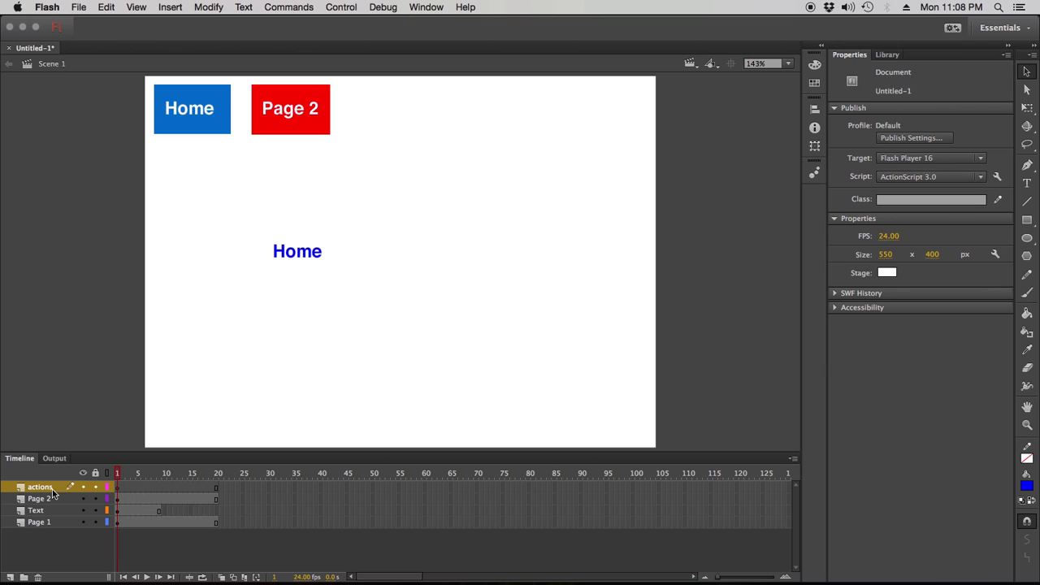
# Insert keyframes at frames 10 and 11 of the actions layer.
pyautogui.moveTo(118, 473); pyautogui.dragTo(165, 477)
pyautogui.rightClick(164, 487)
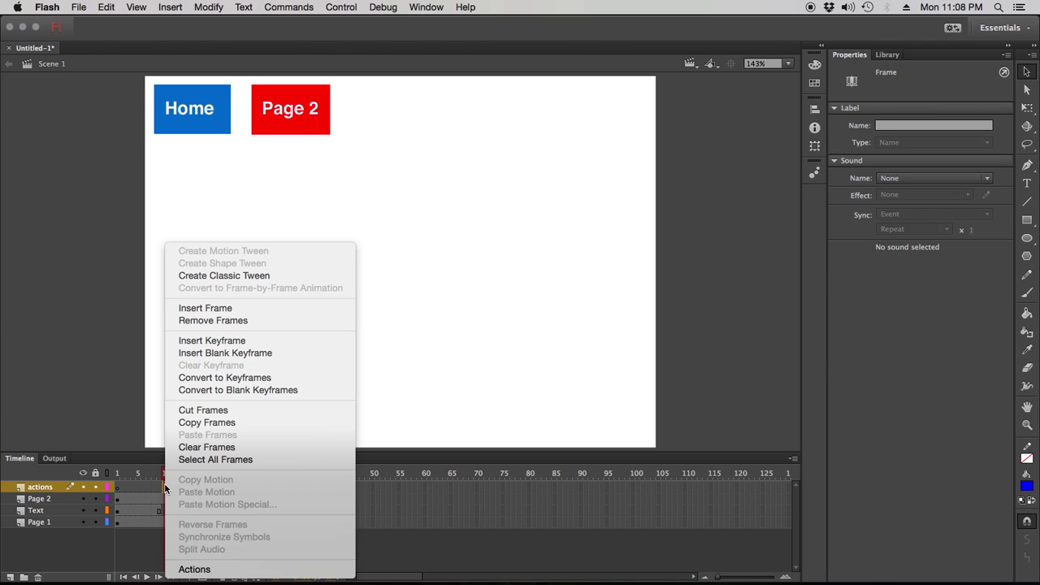
pyautogui.click(232, 341)
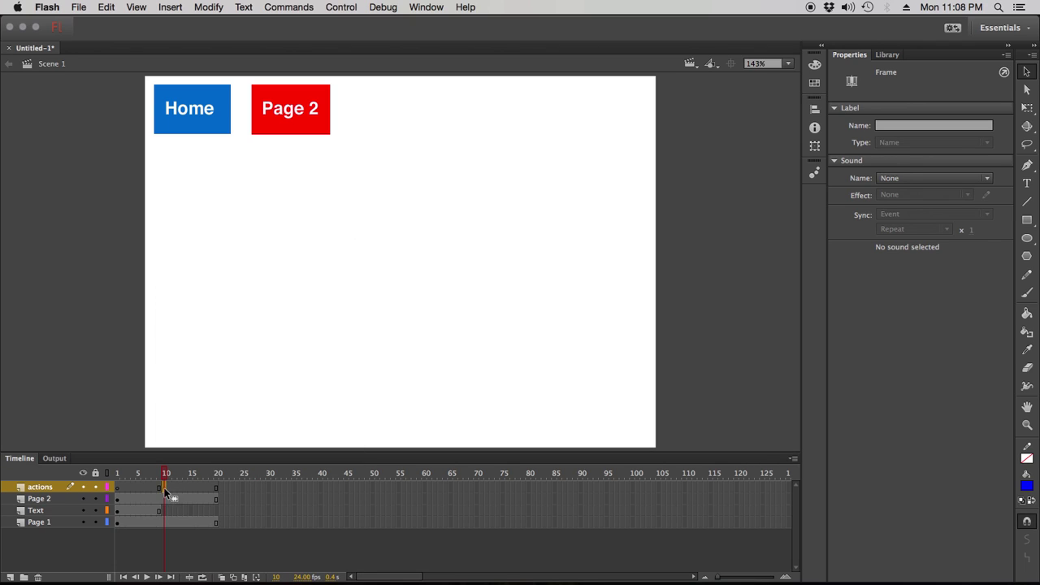
pyautogui.moveTo(167, 474); pyautogui.dragTo(148, 485)
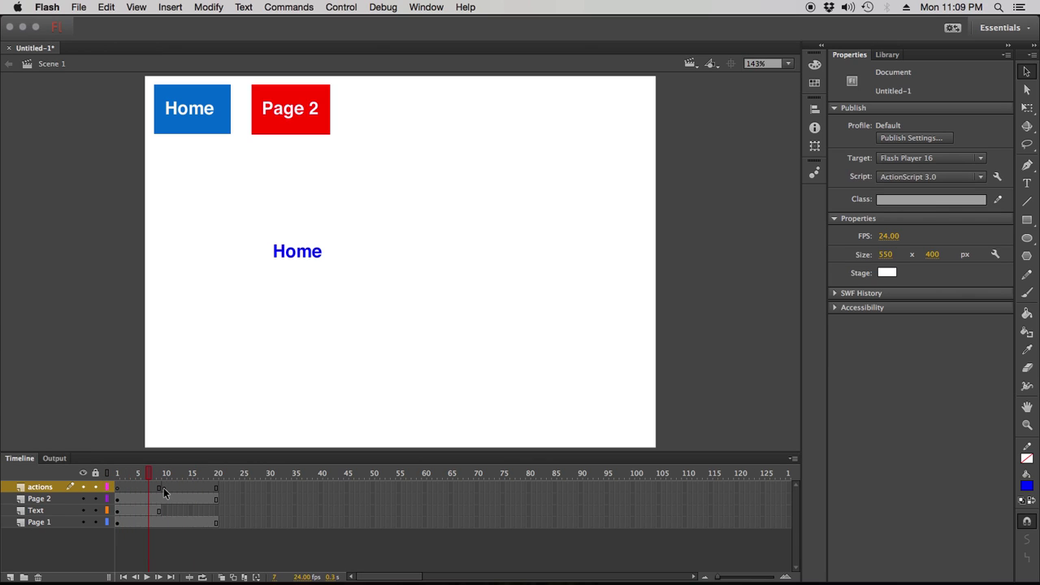
pyautogui.rightClick(164, 488)
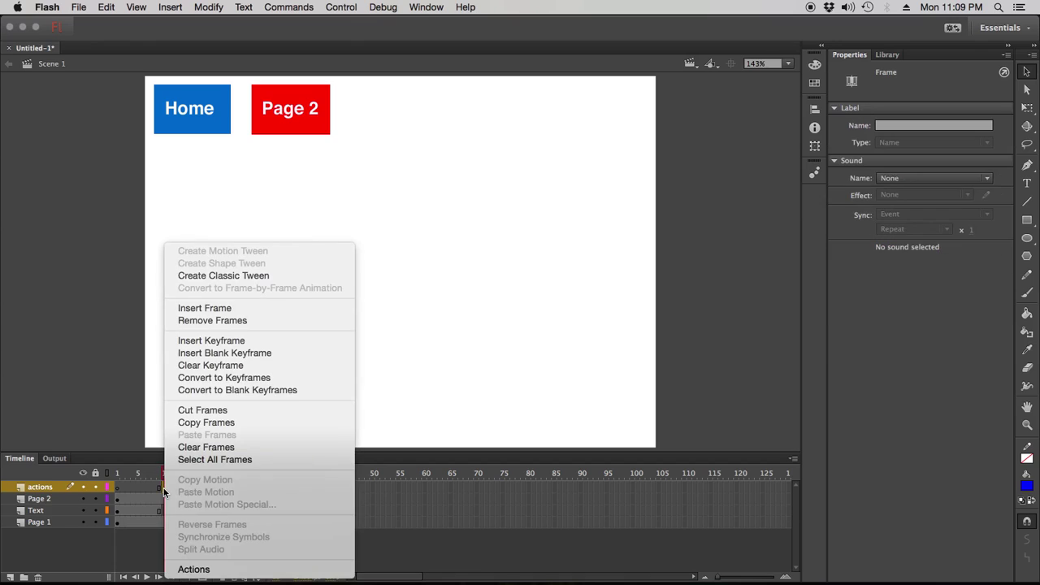
pyautogui.click(255, 342)
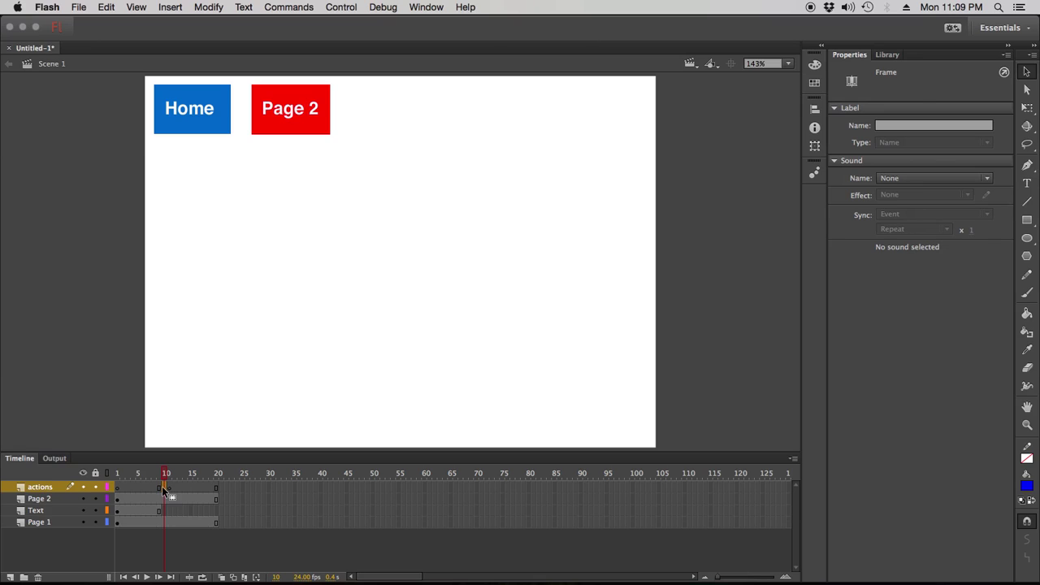
# Insert a keyframe at frame 20 of the actions layer.
pyautogui.click(217, 491)
pyautogui.rightClick(219, 491)
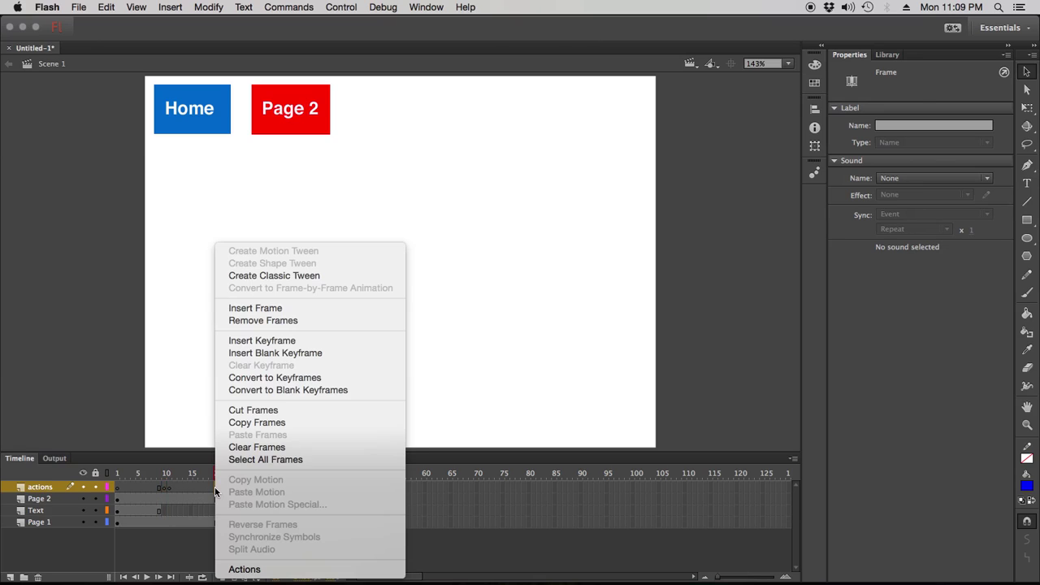
pyautogui.click(295, 341)
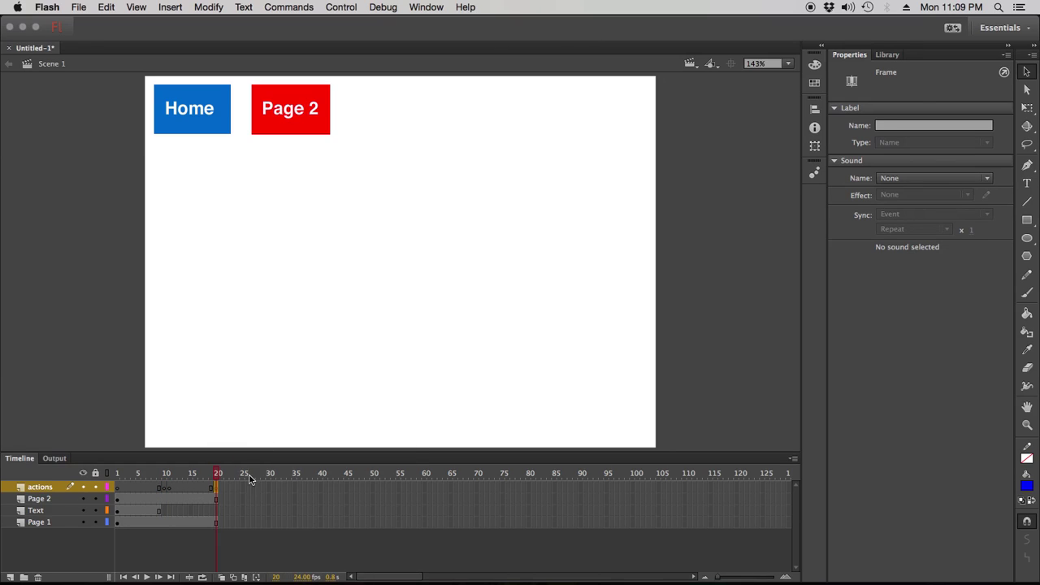
# Scrub through the first ten frames, test the movie and close the preview window.
pyautogui.moveTo(215, 480); pyautogui.dragTo(118, 479)
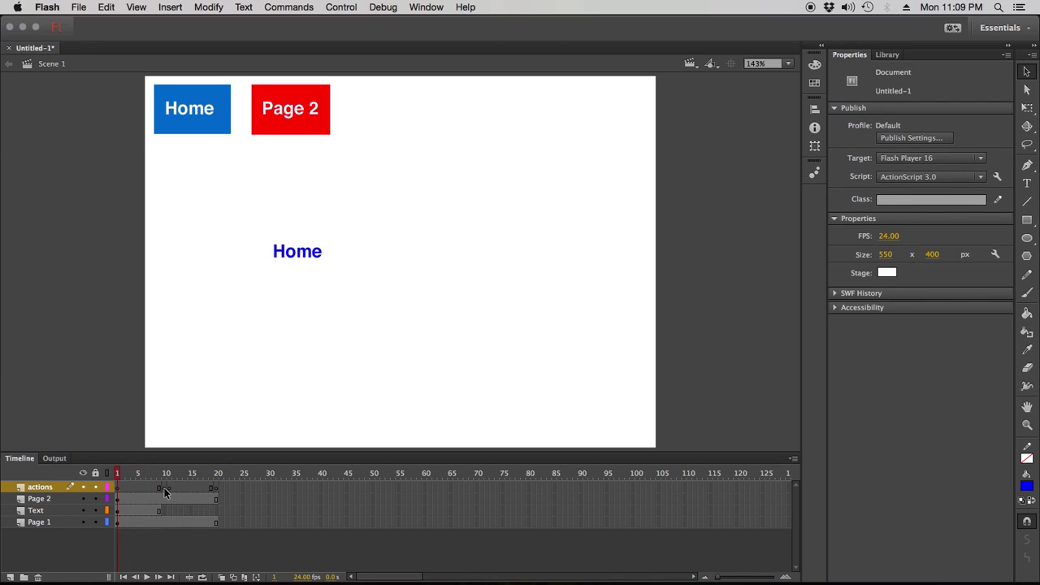
pyautogui.click(164, 488)
pyautogui.moveTo(165, 477); pyautogui.dragTo(128, 477)
pyautogui.press('super+Return')
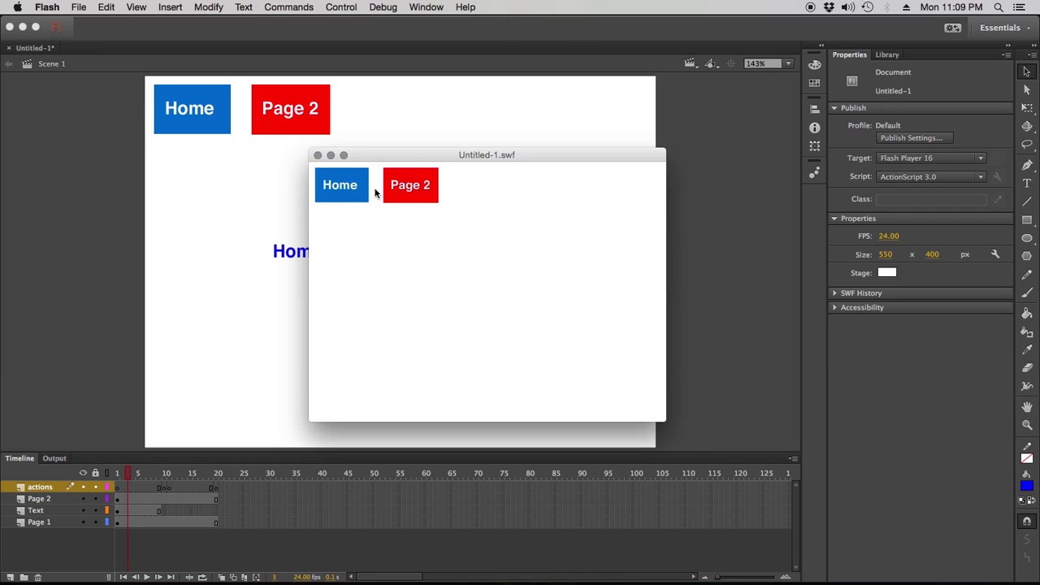
pyautogui.click(318, 154)
# Open the script editor for frame 10 of the actions layer, reposition it higher over the stage and enlarge it.
pyautogui.click(163, 487)
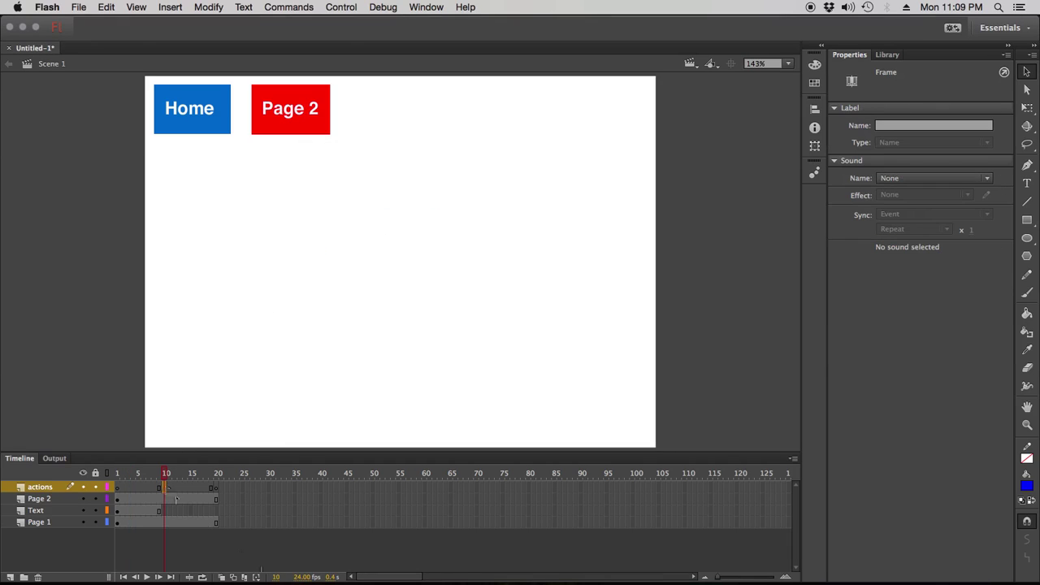
pyautogui.moveTo(163, 486); pyautogui.dragTo(214, 487)
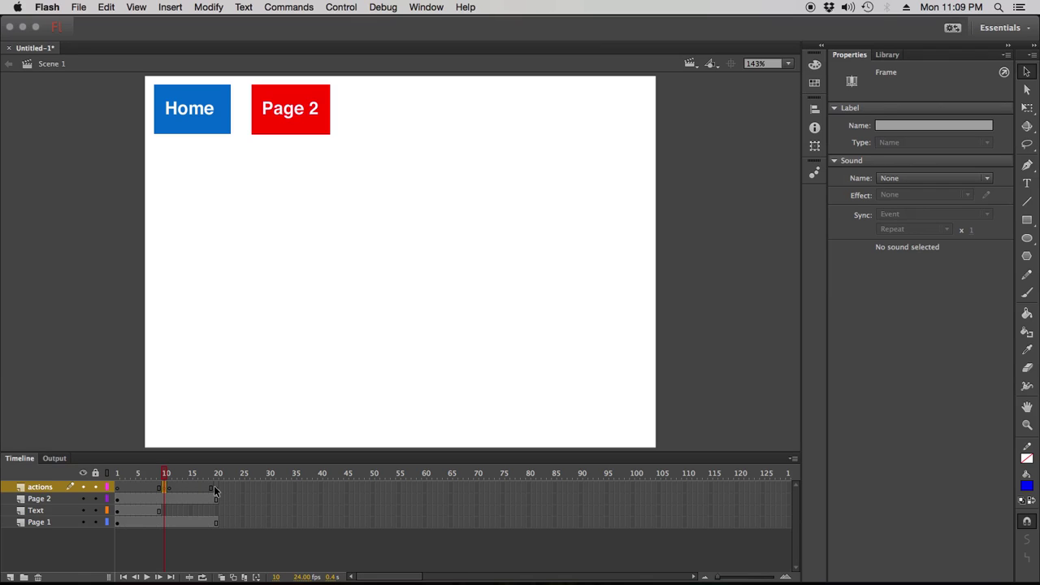
pyautogui.rightClick(166, 487)
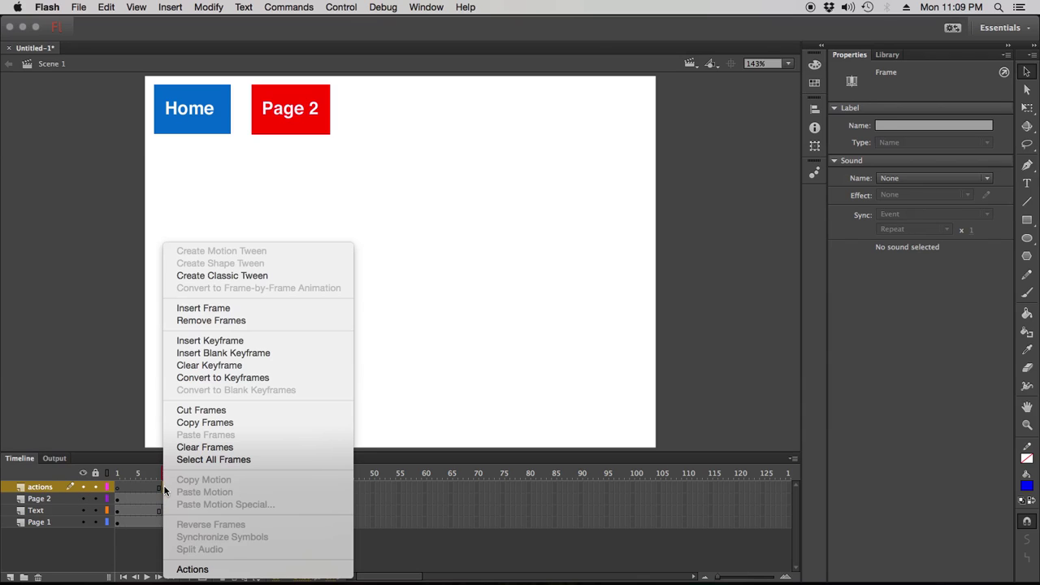
pyautogui.click(193, 571)
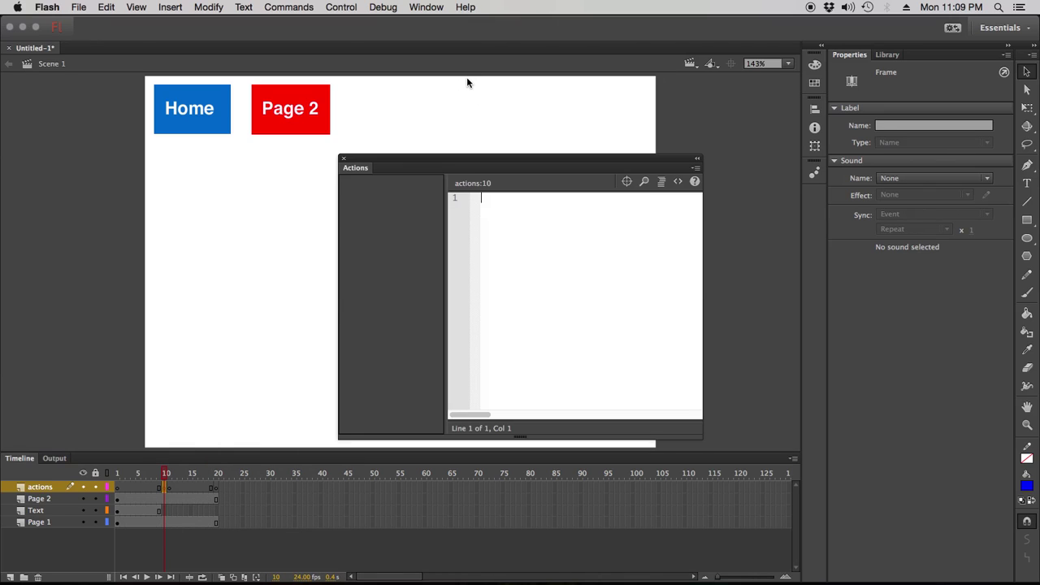
pyautogui.moveTo(470, 169); pyautogui.dragTo(467, 109)
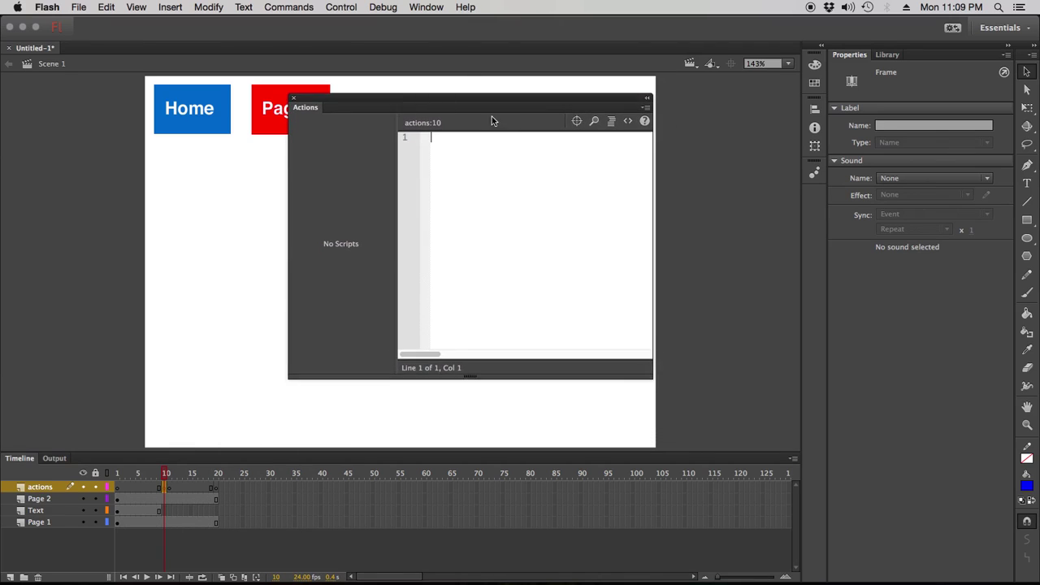
pyautogui.moveTo(652, 377); pyautogui.dragTo(805, 474)
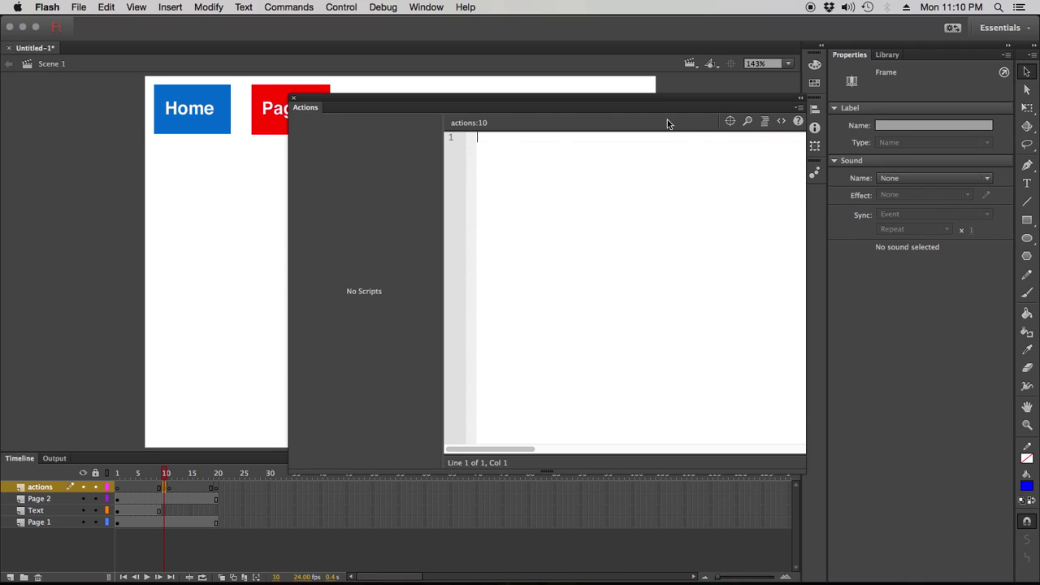
# Insert the "Stop at this Frame" code snippet from ActionScript Timeline Navigation into frame 10 of the actions layer.
pyautogui.click(782, 122)
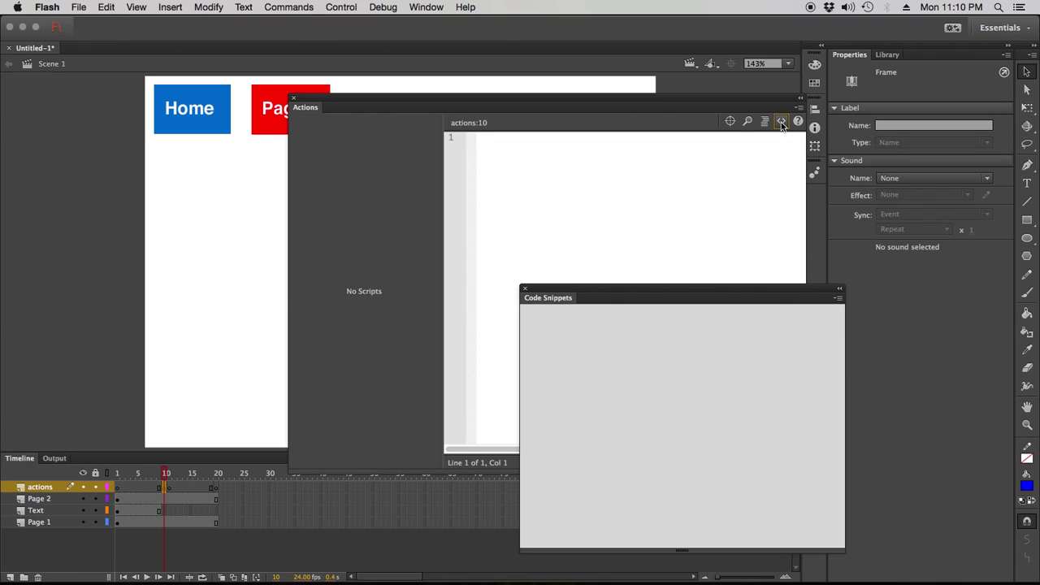
pyautogui.moveTo(683, 291); pyautogui.dragTo(725, 115)
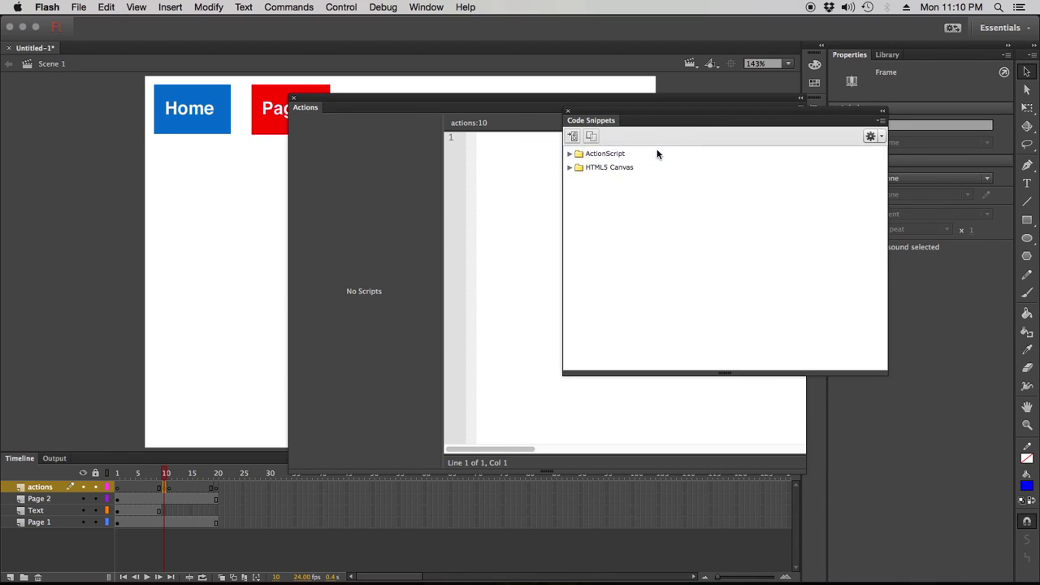
pyautogui.click(570, 154)
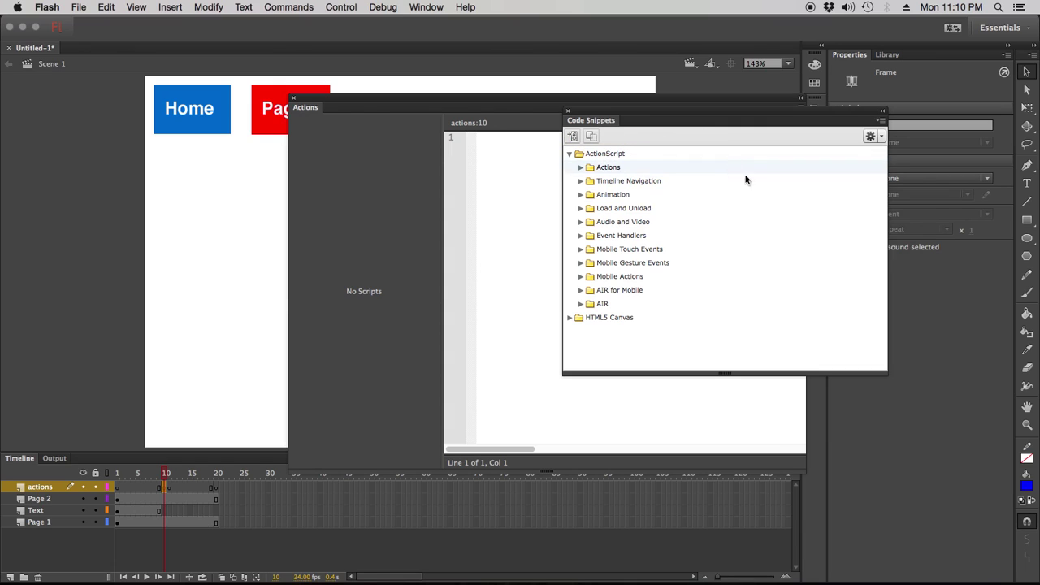
pyautogui.click(581, 181)
pyautogui.moveTo(653, 130); pyautogui.dragTo(764, 100)
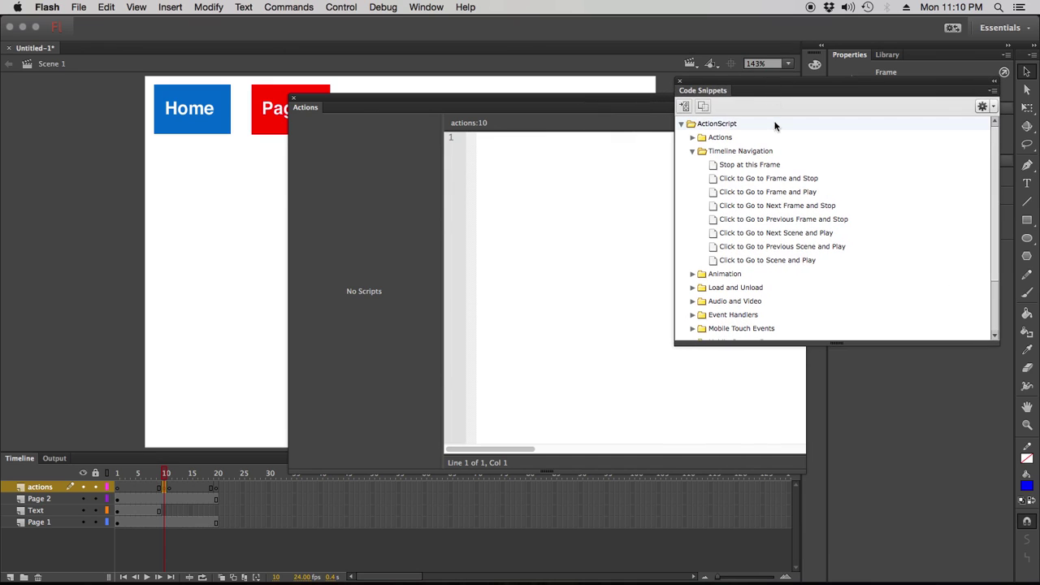
pyautogui.doubleClick(715, 165)
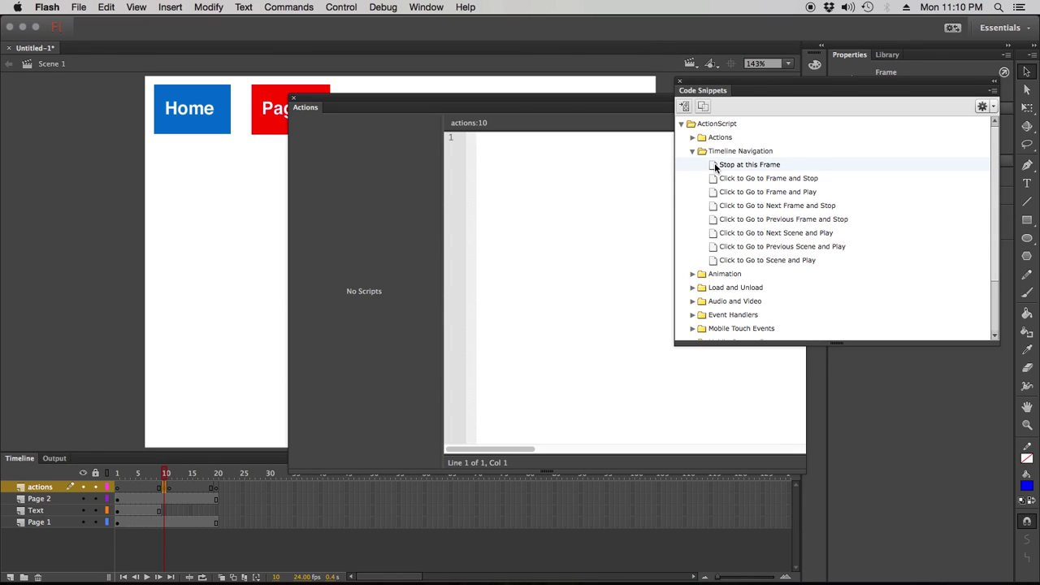
# Copy the stop(); line from the frame 10 script.
pyautogui.click(569, 218)
pyautogui.moveTo(515, 200); pyautogui.dragTo(471, 203)
pyautogui.click(542, 195)
pyautogui.moveTo(543, 195); pyautogui.dragTo(477, 200)
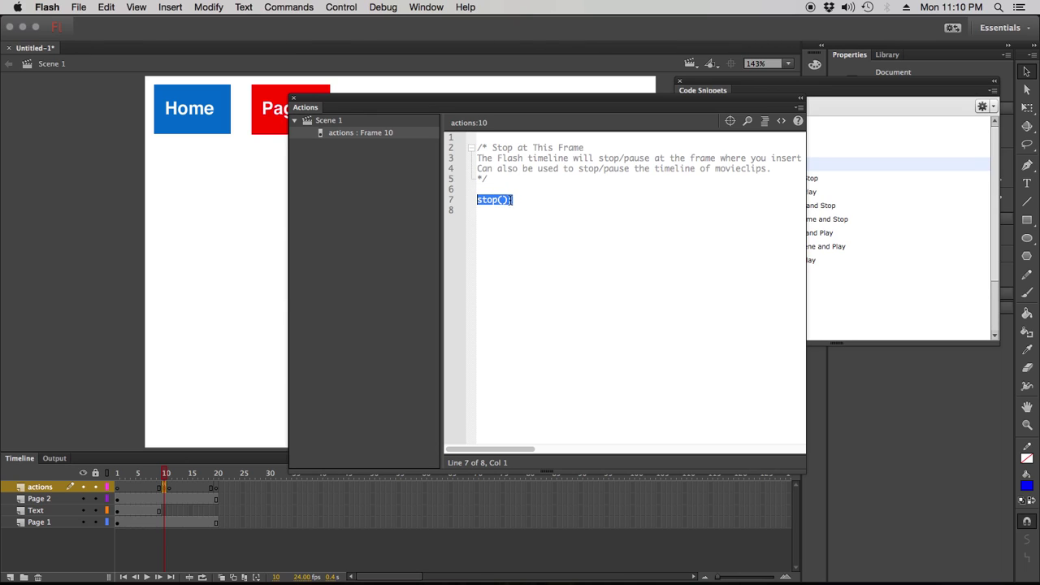
pyautogui.rightClick(504, 202)
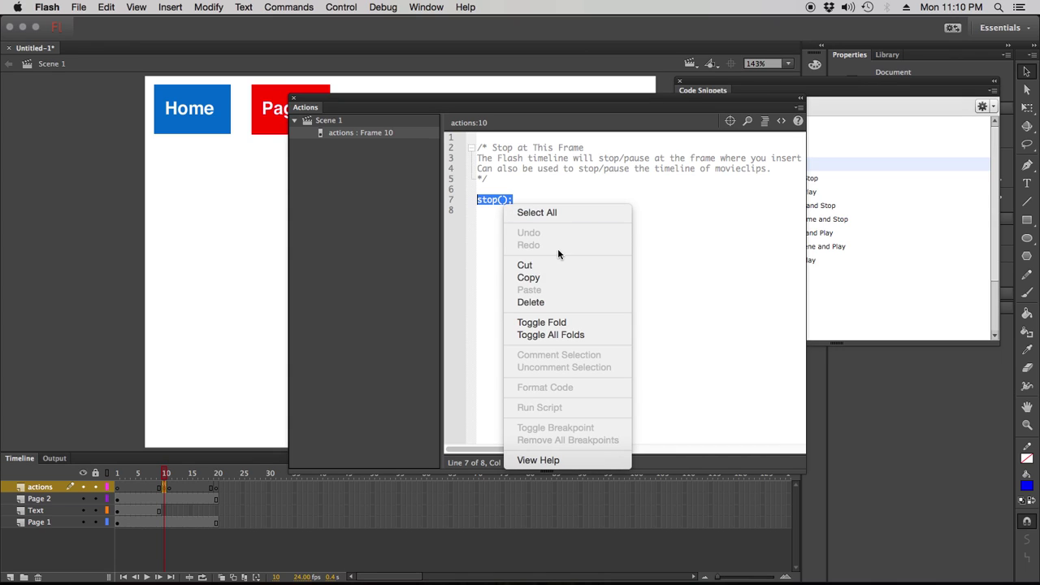
pyautogui.click(548, 277)
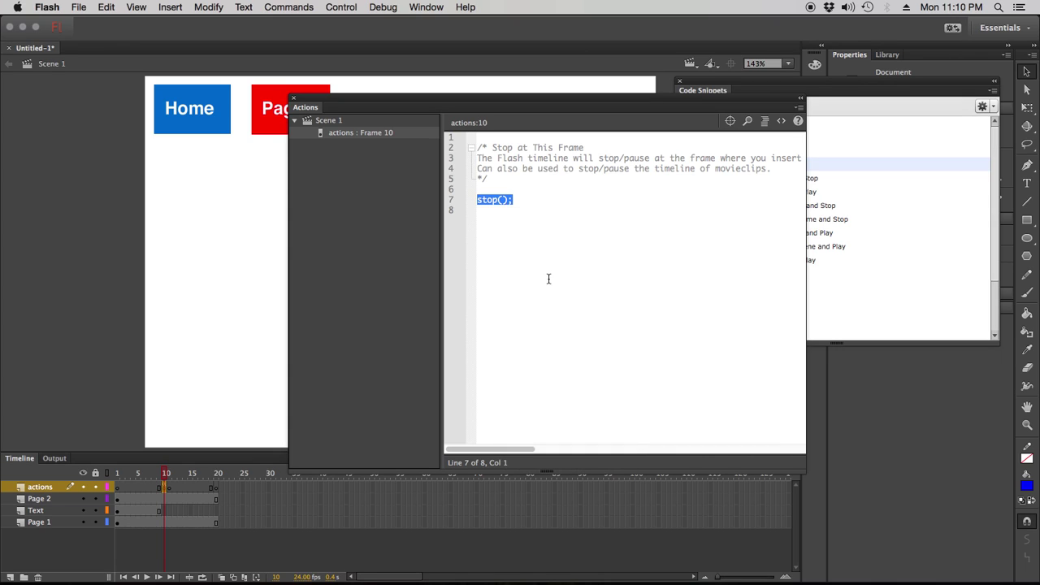
# Paste the stop(); line into the script of frame 20 on the actions layer.
pyautogui.click(216, 488)
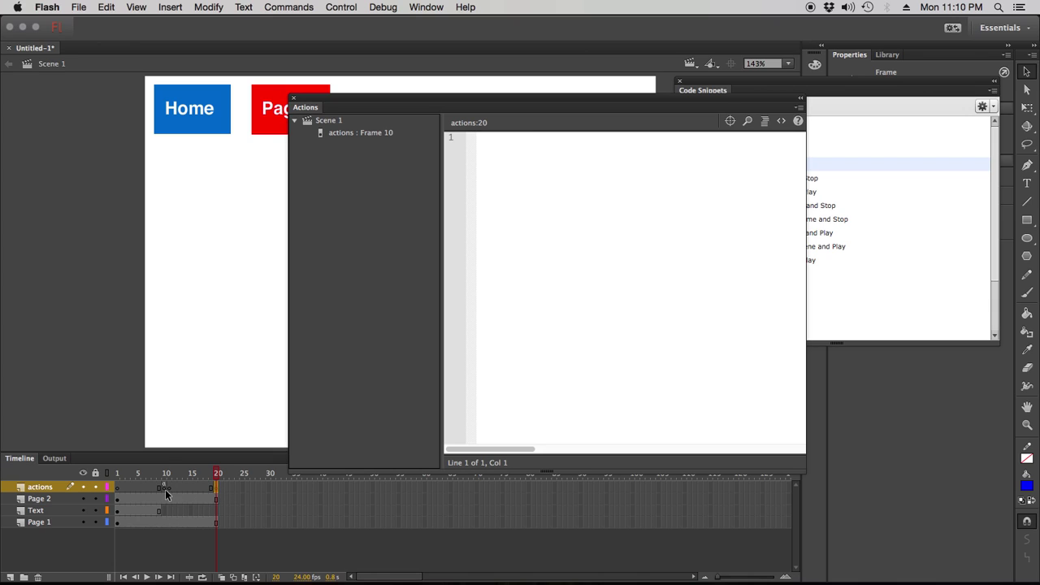
pyautogui.click(165, 488)
pyautogui.click(216, 488)
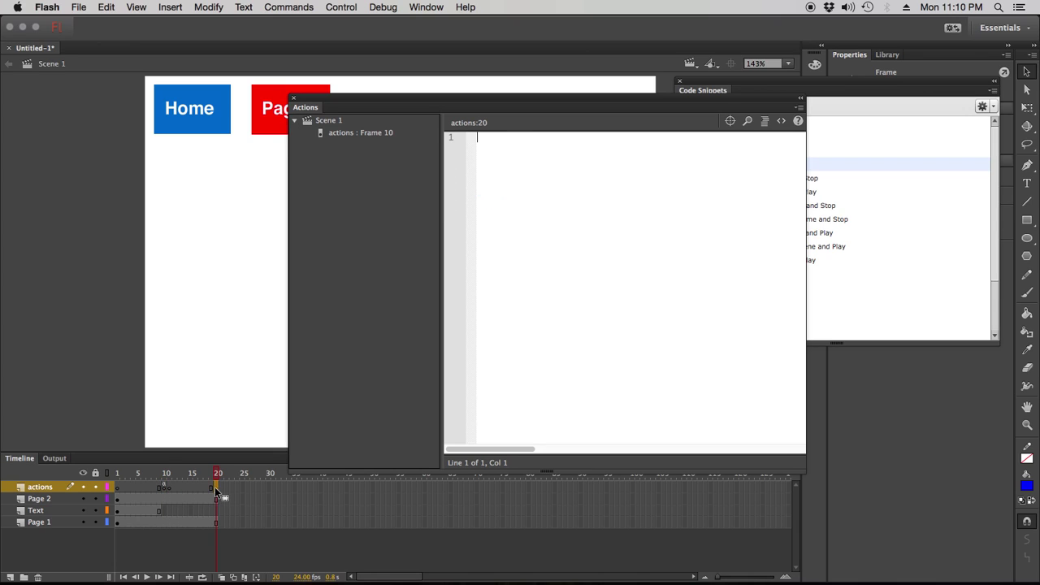
pyautogui.click(163, 488)
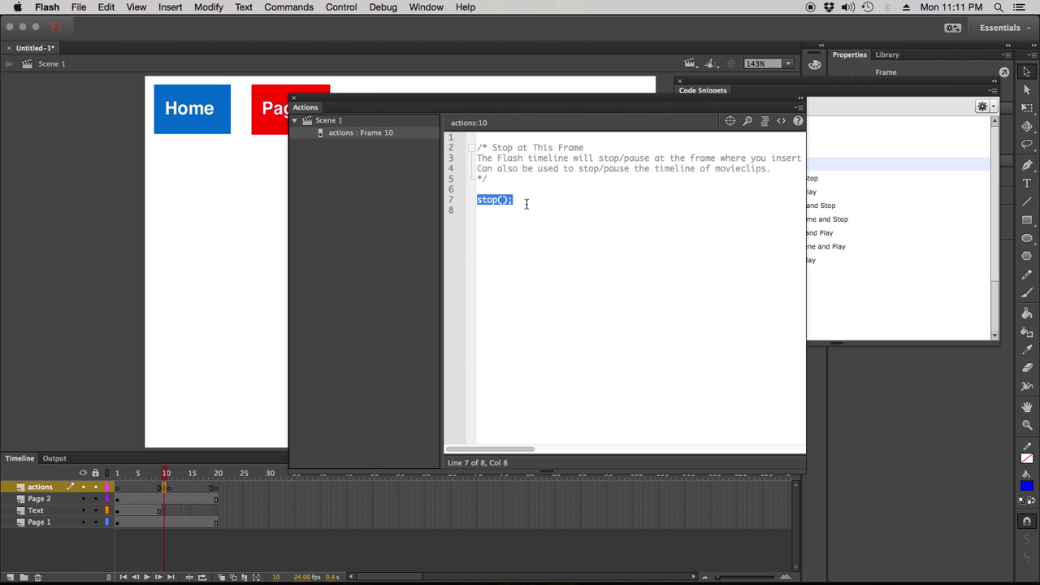
pyautogui.click(215, 488)
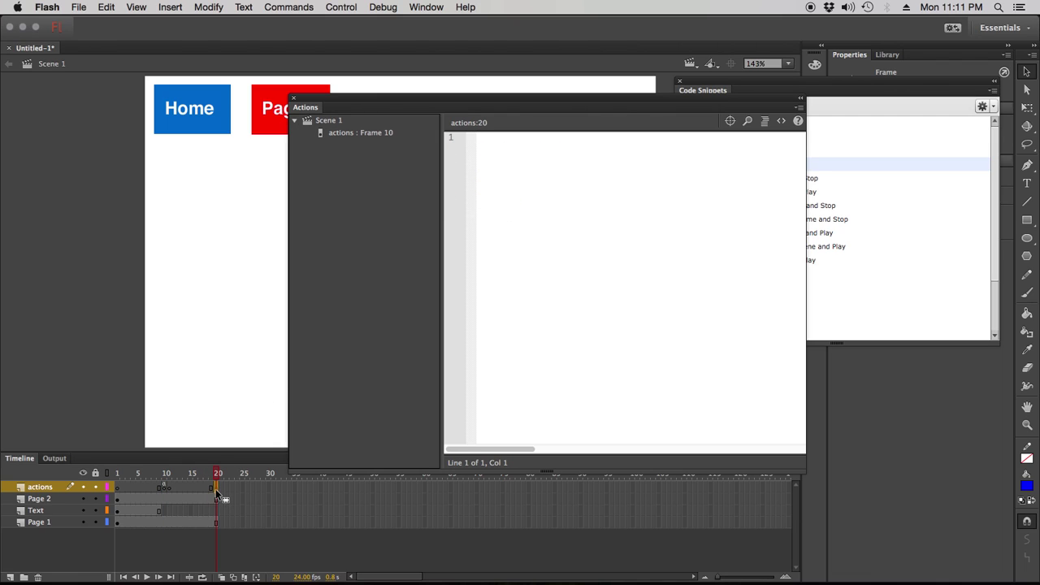
pyautogui.rightClick(504, 153)
pyautogui.click(551, 249)
pyautogui.click(238, 487)
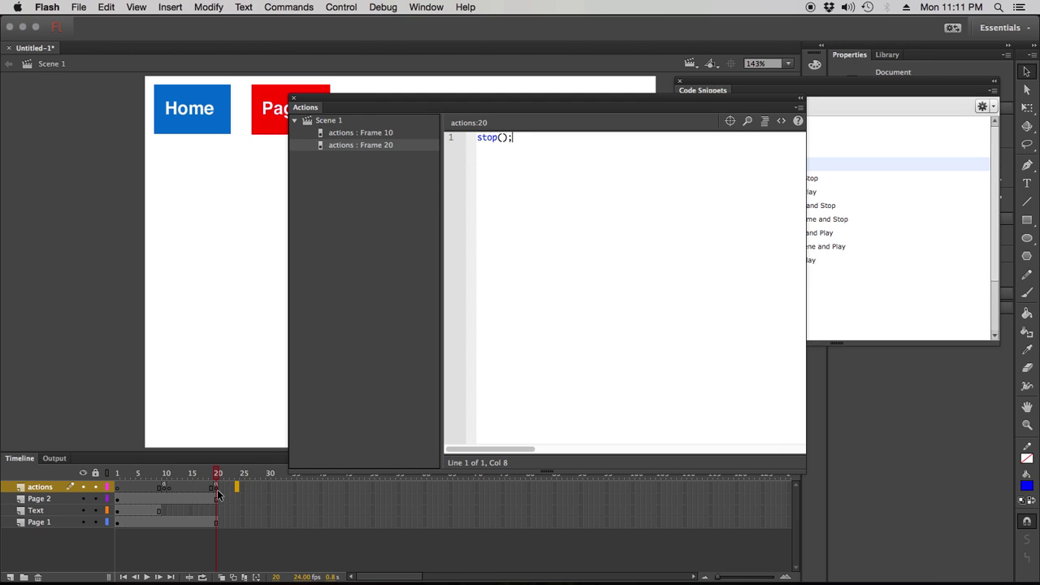
# Check the scripts on frames 10 and 20 of the actions layer, then test the movie and close the preview.
pyautogui.click(163, 487)
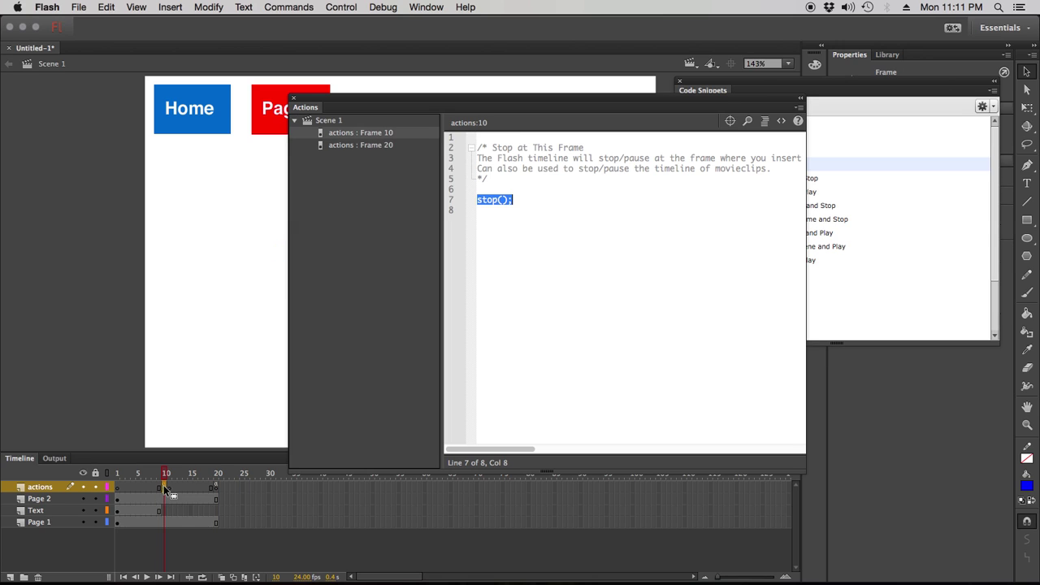
pyautogui.click(216, 487)
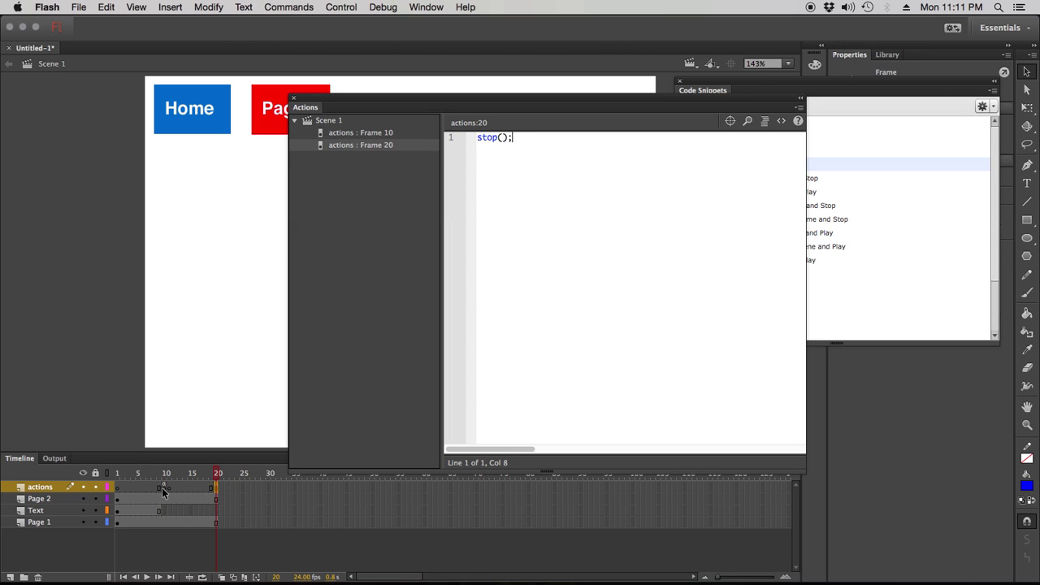
pyautogui.click(162, 488)
pyautogui.click(216, 486)
pyautogui.press('super+Return')
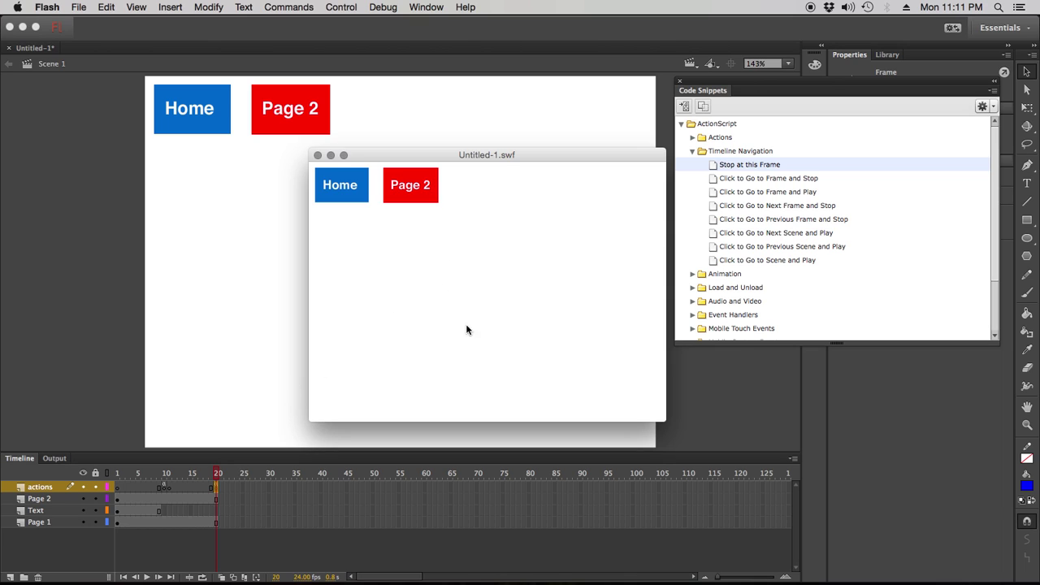
pyautogui.click(318, 156)
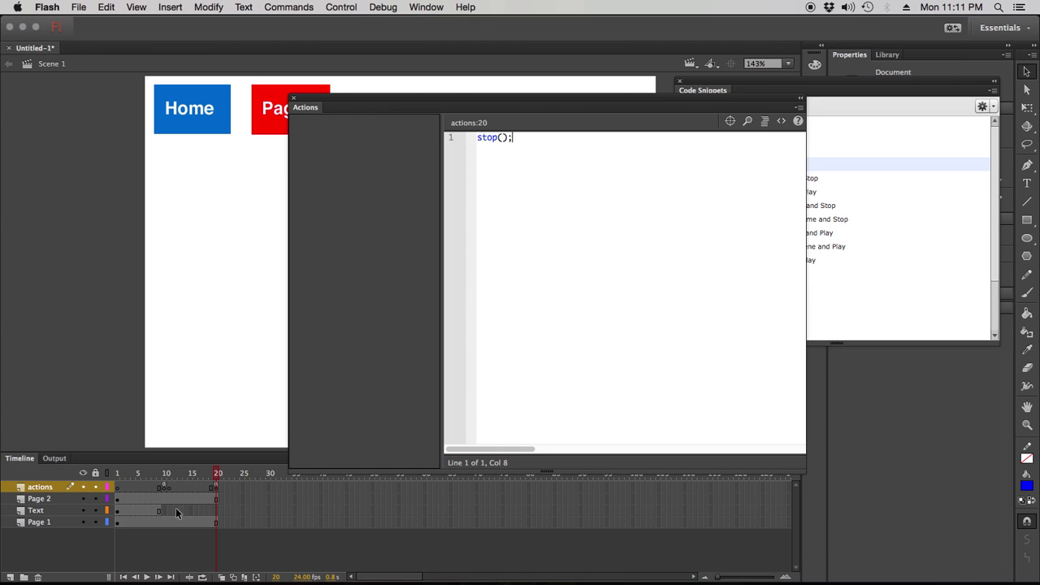
# Insert one frame within the Home text span on the Text layer, extending it to frame 10.
pyautogui.click(155, 510)
pyautogui.rightClick(156, 513)
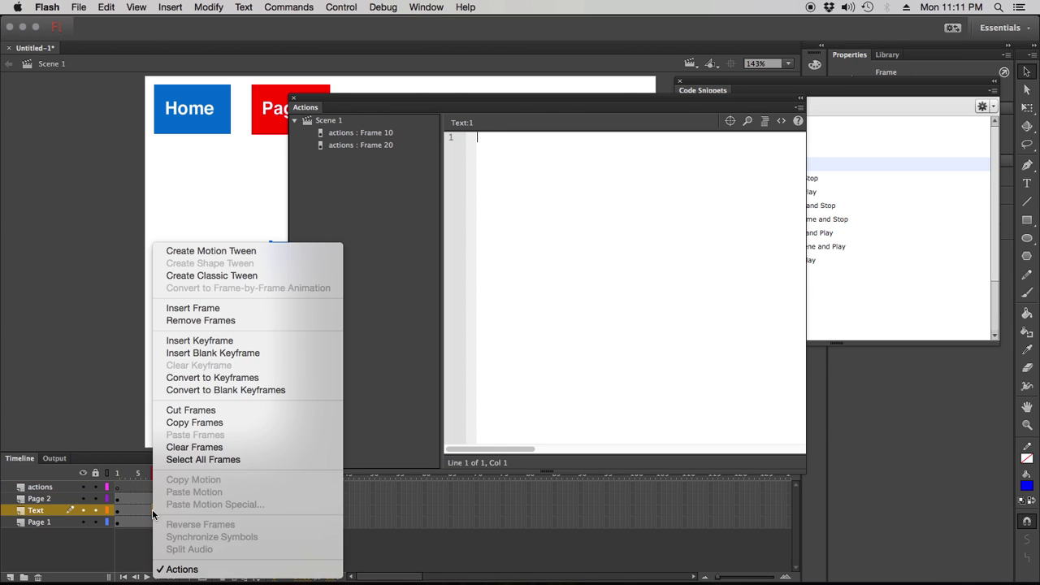
pyautogui.click(223, 314)
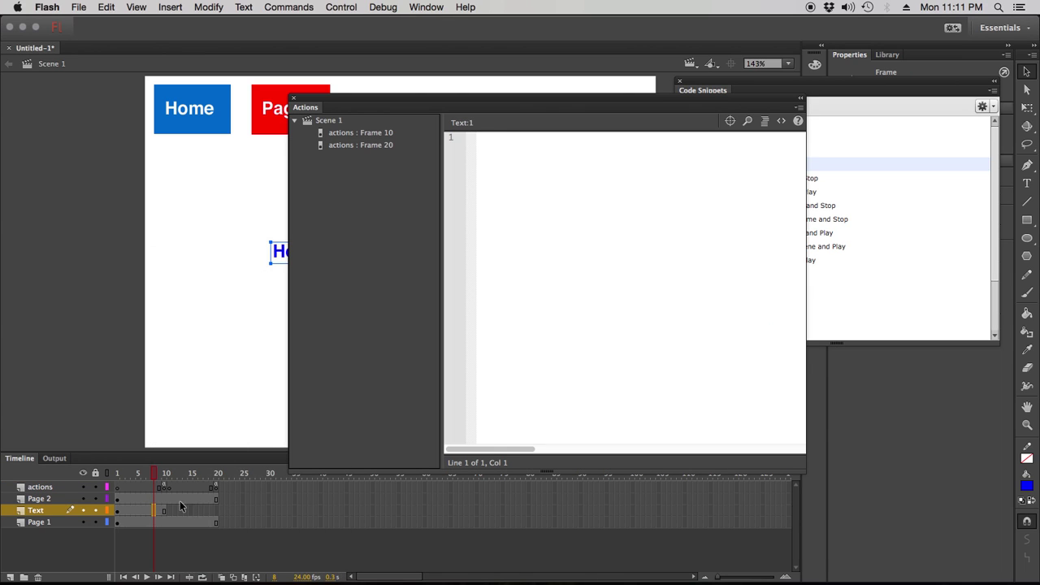
pyautogui.click(164, 512)
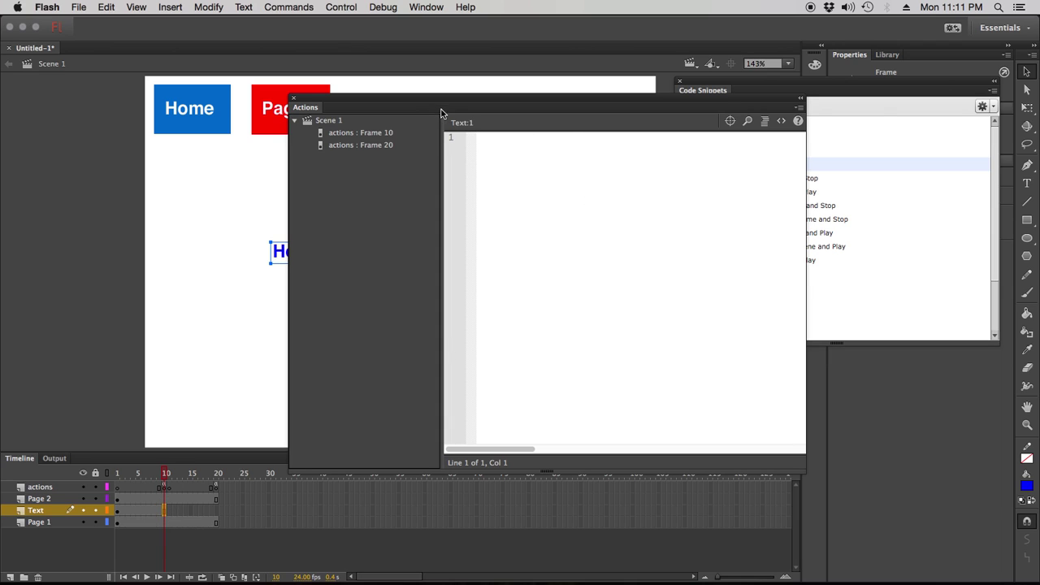
pyautogui.click(196, 265)
# Test the movie, try the Home and Page 2 buttons, and close the preview and the script editor.
pyautogui.hotkey('ctrl', 'Return')
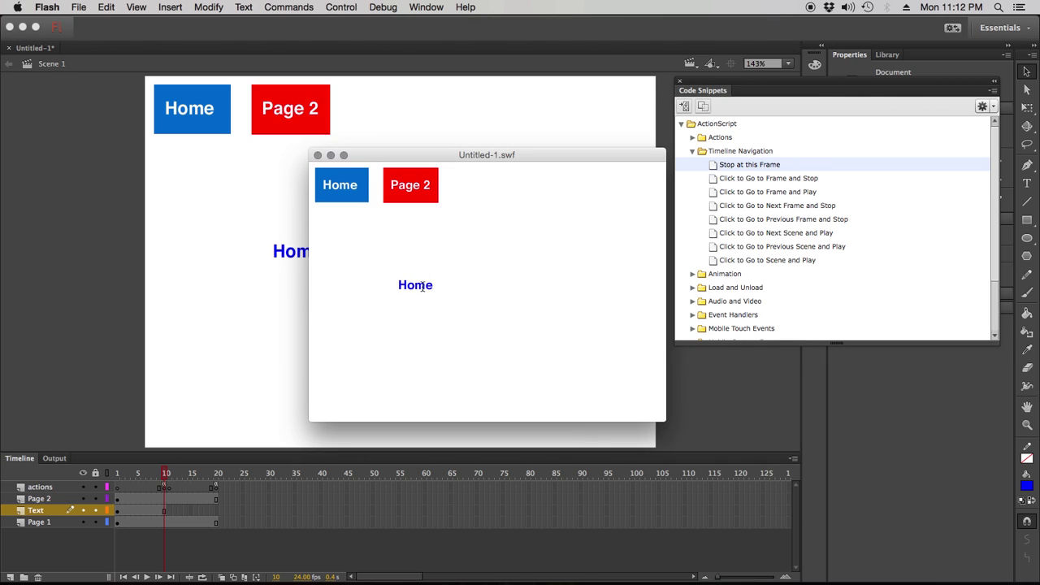
pyautogui.click(341, 190)
pyautogui.click(419, 185)
pyautogui.click(420, 187)
pyautogui.click(318, 155)
pyautogui.press('F9')
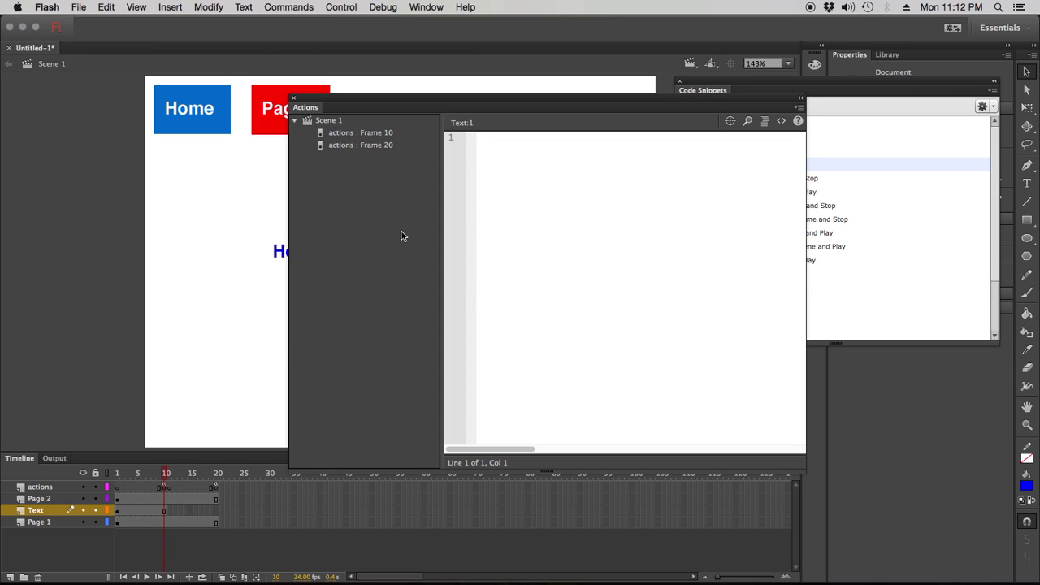
pyautogui.click(293, 97)
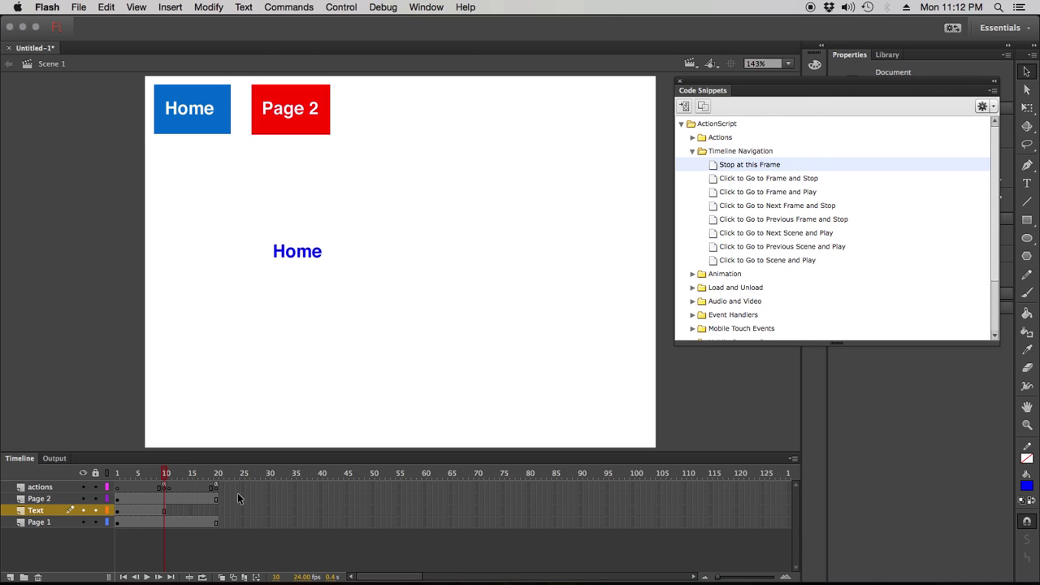
# Insert a blank keyframe at frame 11 of the Text layer.
pyautogui.rightClick(169, 509)
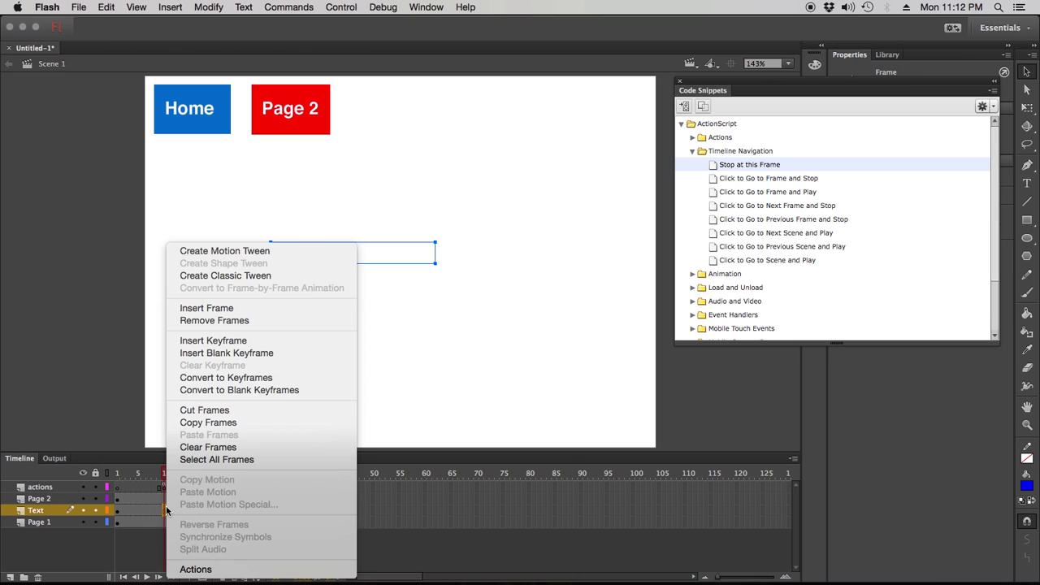
pyautogui.click(246, 309)
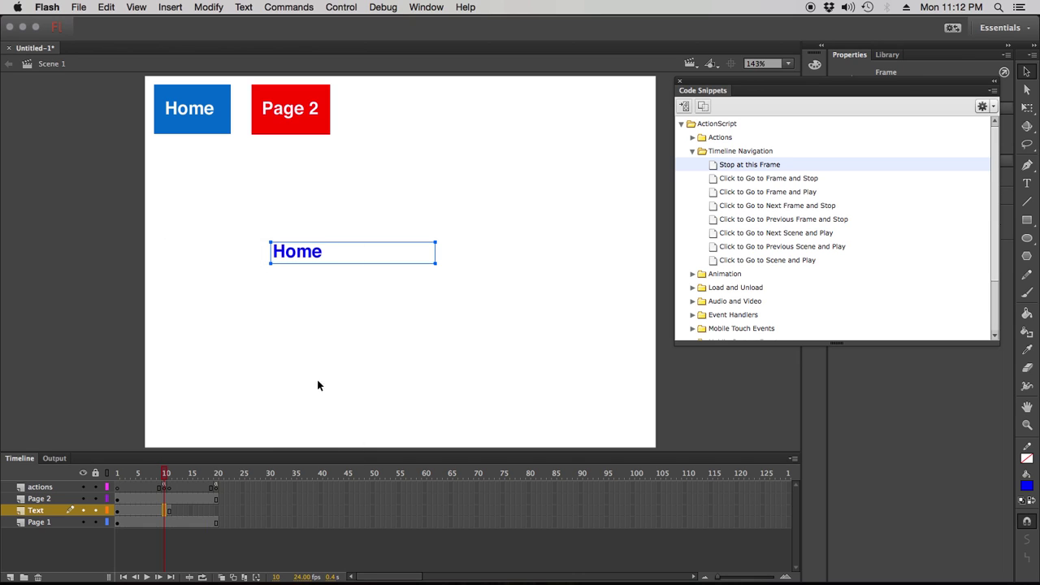
pyautogui.click(169, 510)
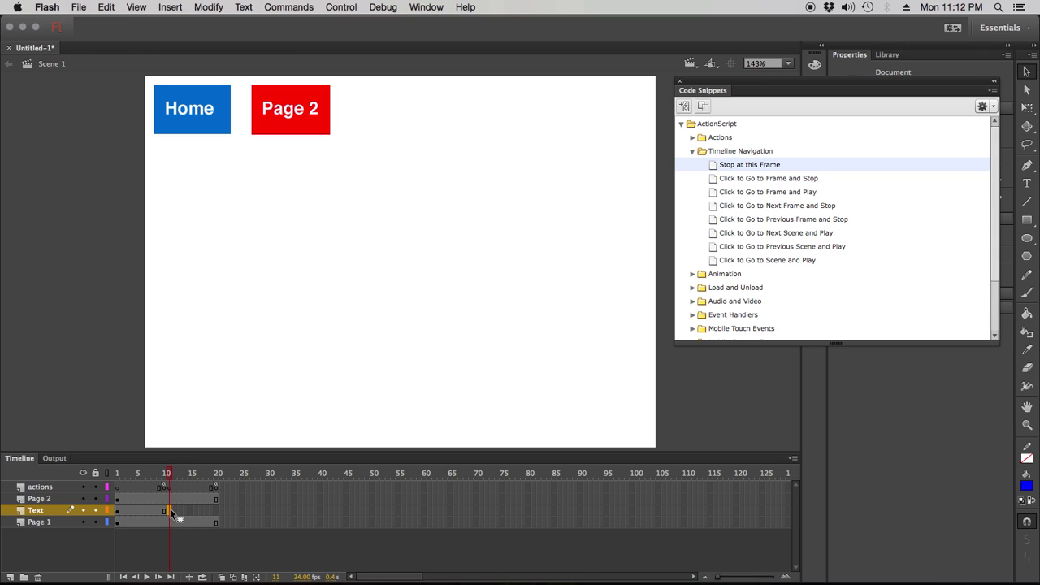
pyautogui.rightClick(169, 510)
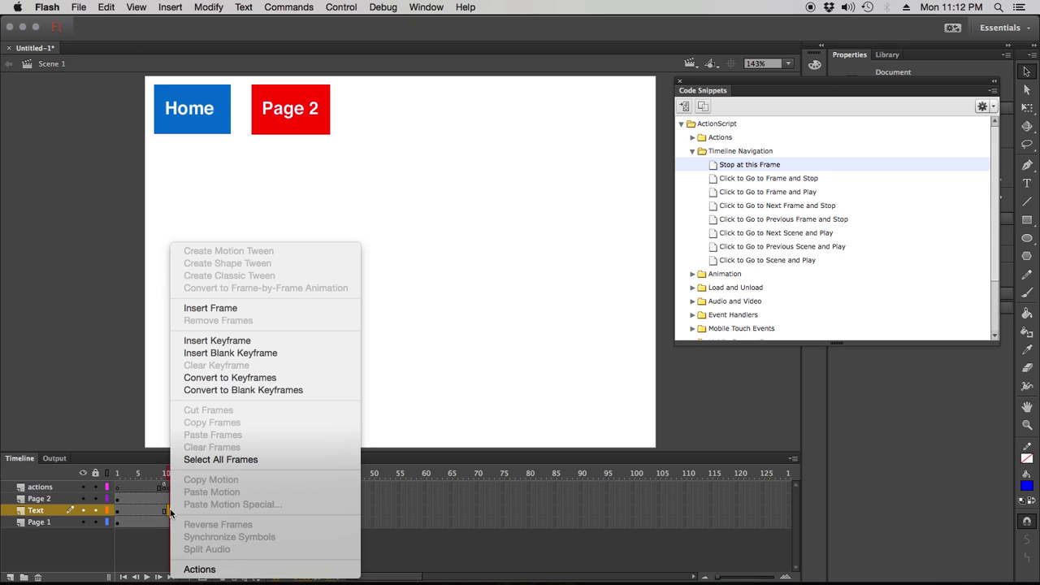
pyautogui.click(268, 353)
# Add a text box reading "Page 2" near the middle of the stage on frame 11 of the Text layer.
pyautogui.press('t')
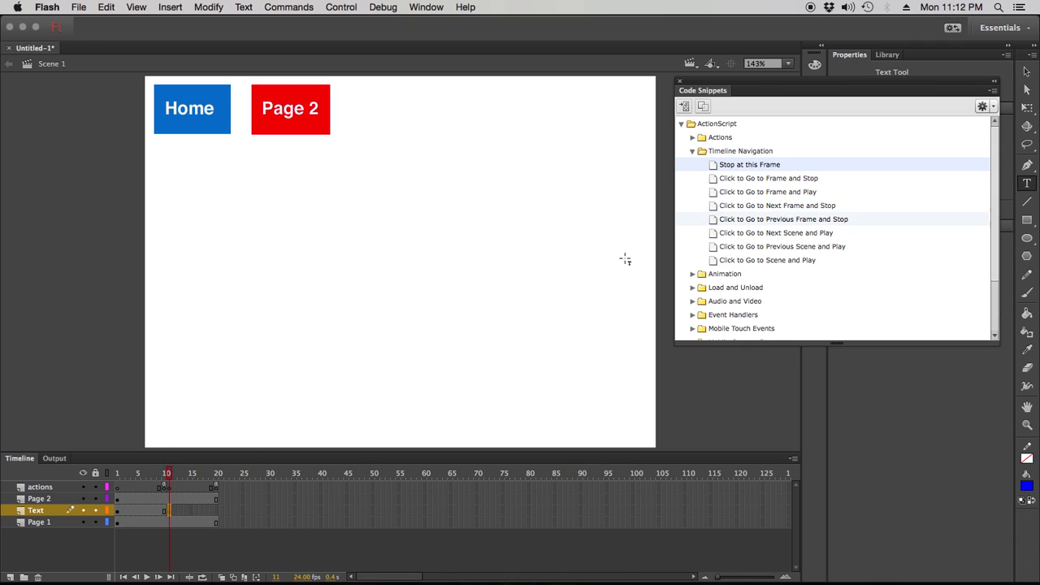
pyautogui.moveTo(291, 236); pyautogui.dragTo(501, 334)
pyautogui.write('Page 2')
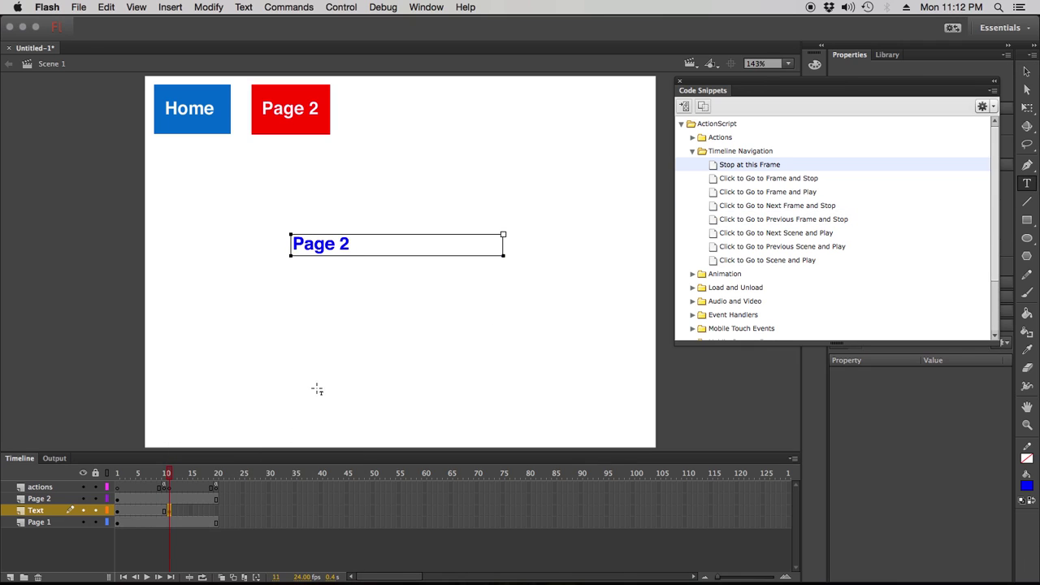
# Extend the Page 2 text to frame 20 on the Text layer, and return the playhead to frame 1.
pyautogui.click(1026, 73)
pyautogui.rightClick(217, 511)
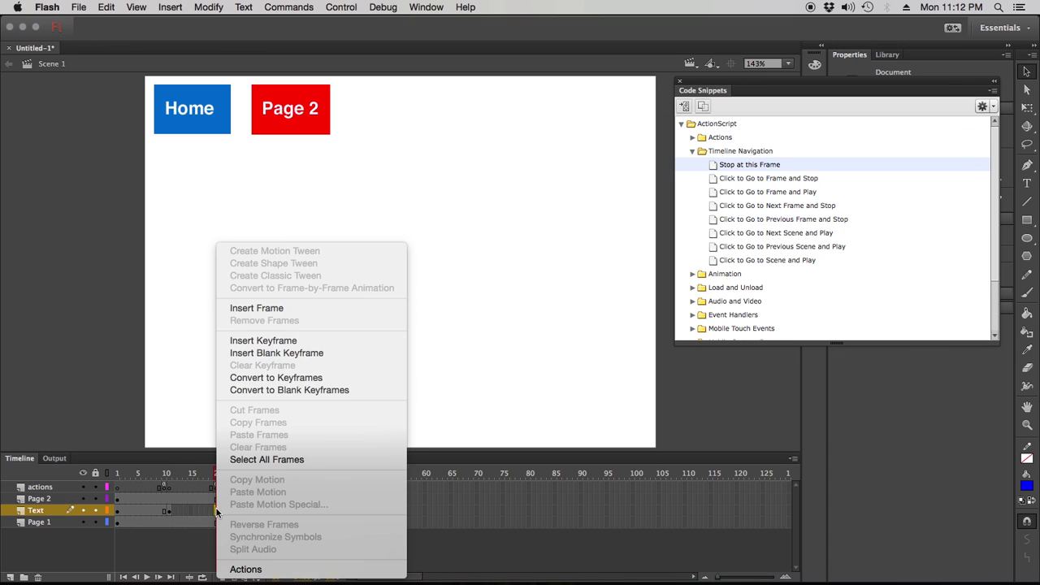
pyautogui.click(286, 310)
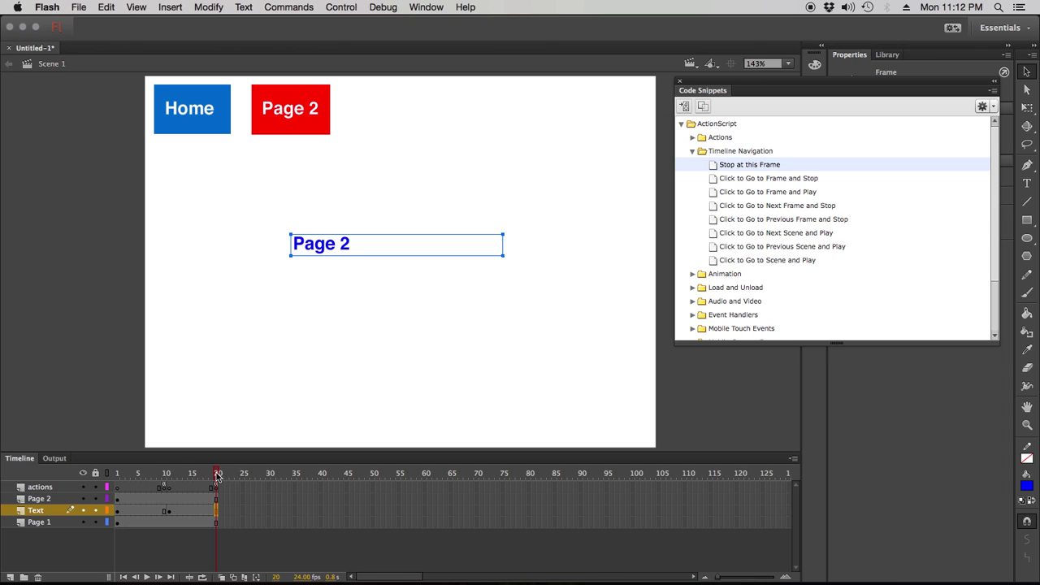
pyautogui.moveTo(218, 475); pyautogui.dragTo(86, 488)
pyautogui.press('Return')
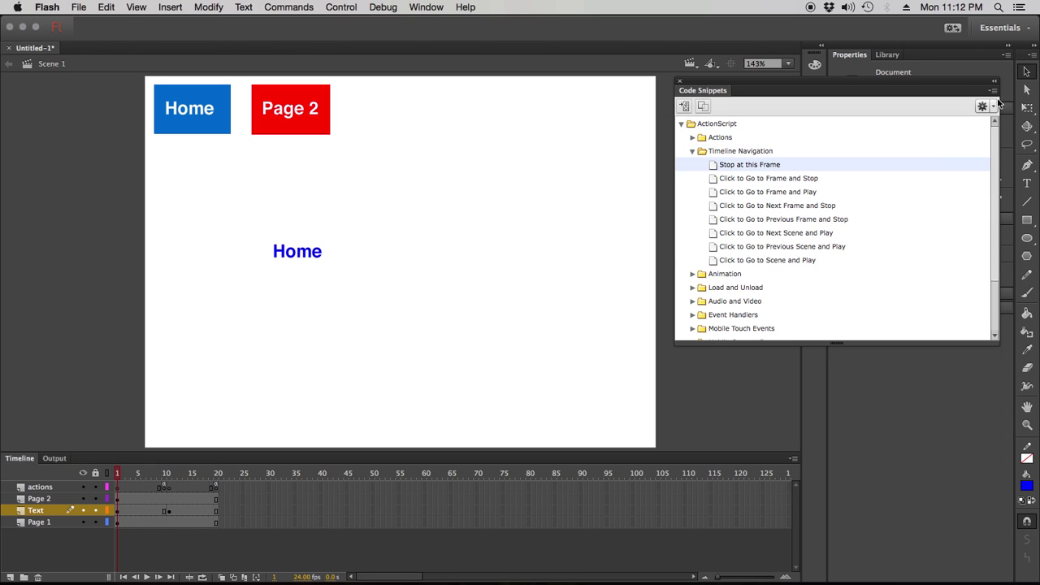
pyautogui.click(681, 82)
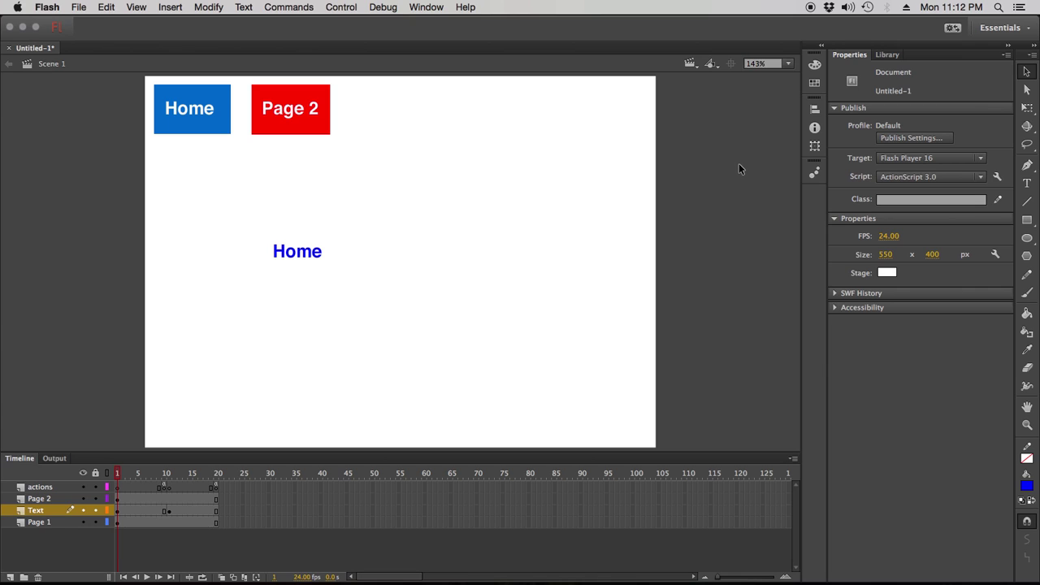
# Select the Home button on the stage and bring up the ActionScript Timeline Navigation code snippets.
pyautogui.click(207, 101)
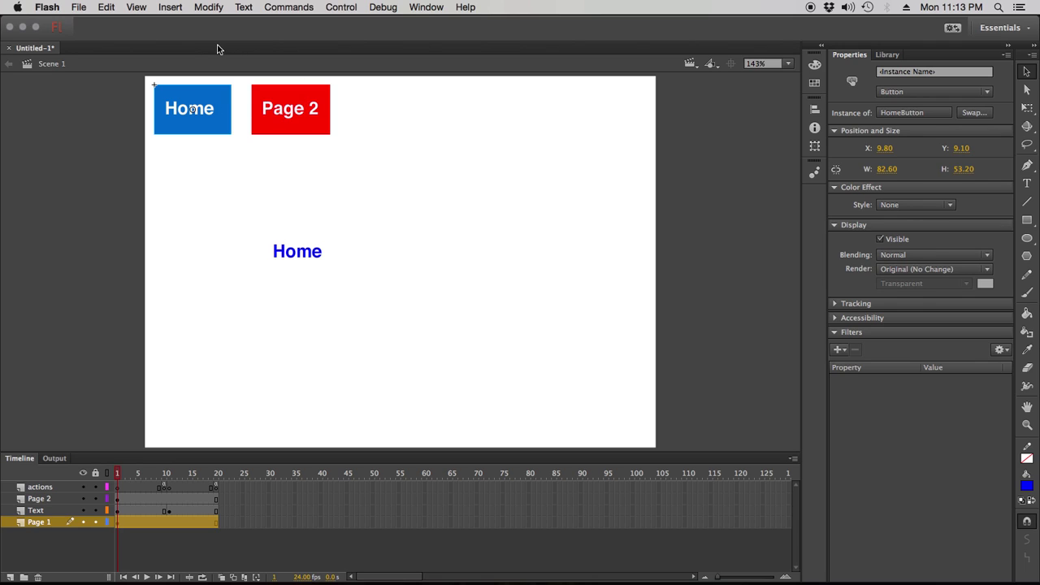
pyautogui.click(426, 7)
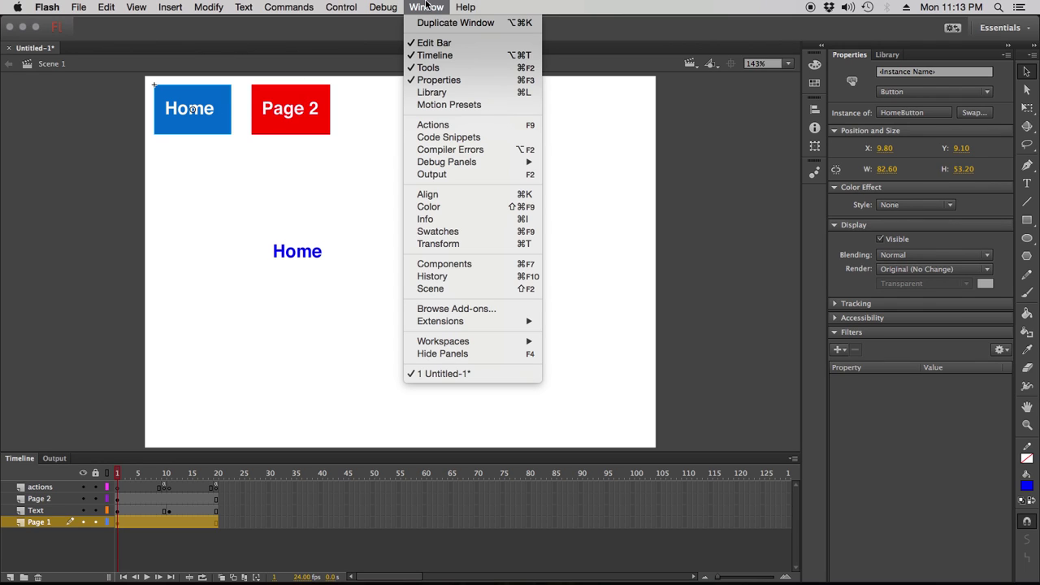
pyautogui.click(450, 137)
pyautogui.moveTo(802, 84); pyautogui.dragTo(695, 44)
pyautogui.click(601, 89)
pyautogui.click(581, 89)
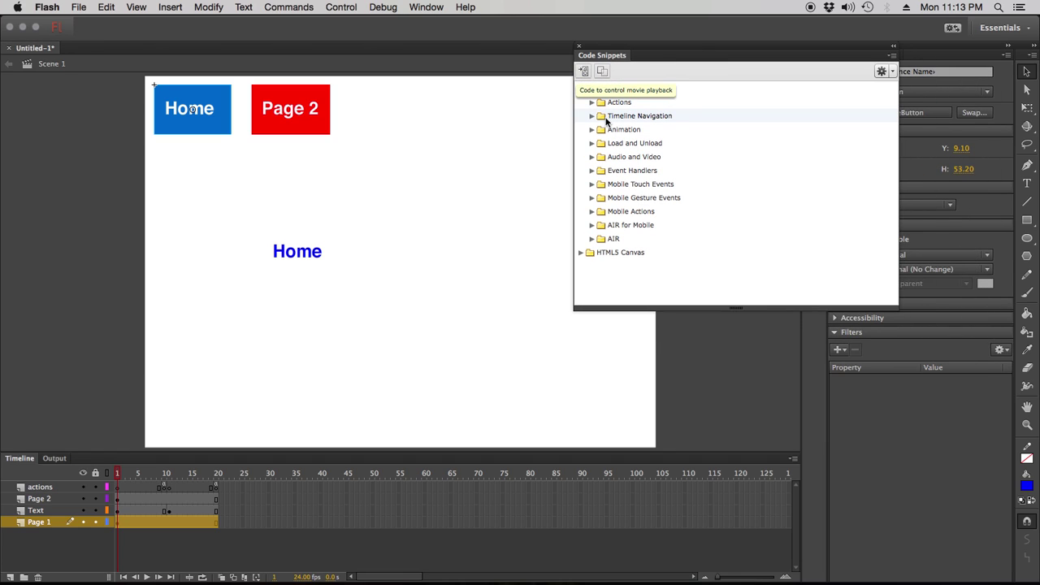
pyautogui.click(592, 116)
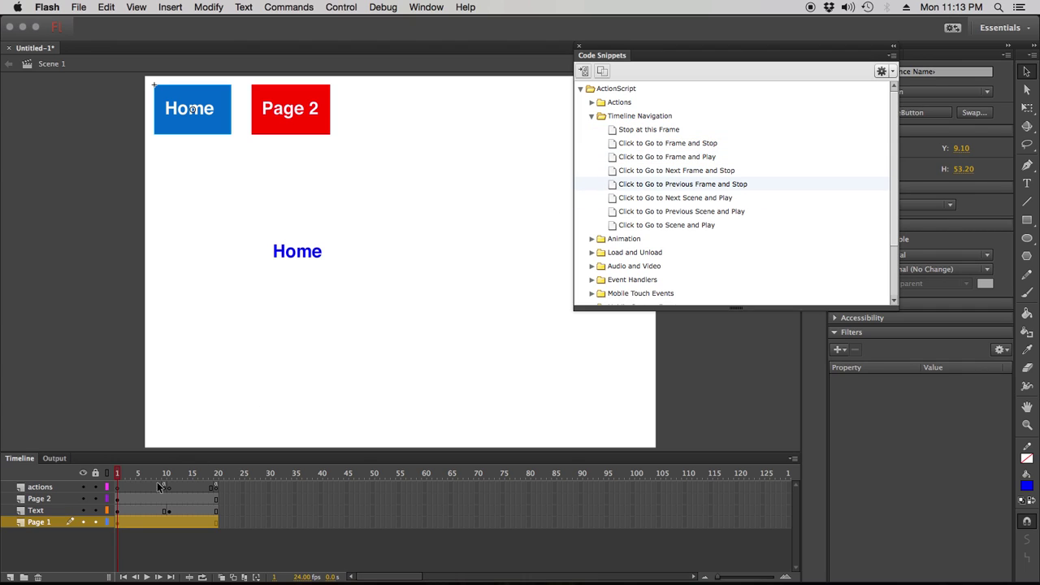
pyautogui.doubleClick(614, 144)
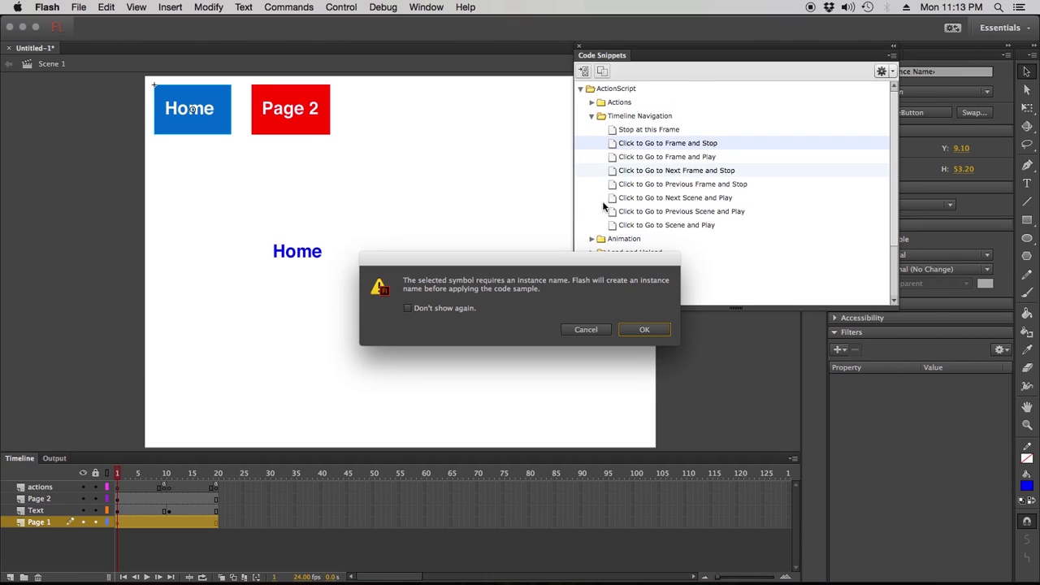
pyautogui.moveTo(576, 266); pyautogui.dragTo(481, 143)
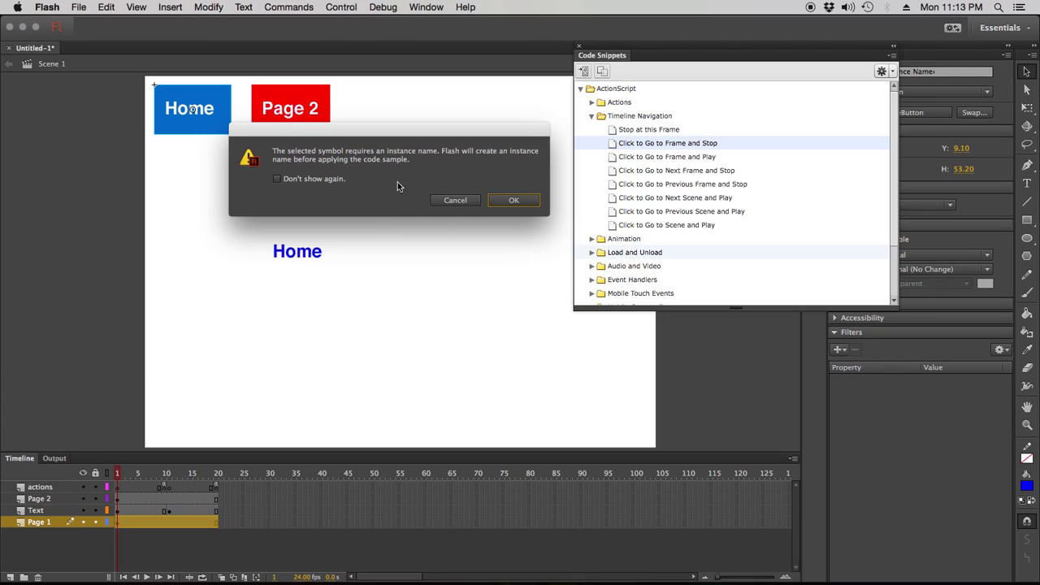
pyautogui.click(467, 201)
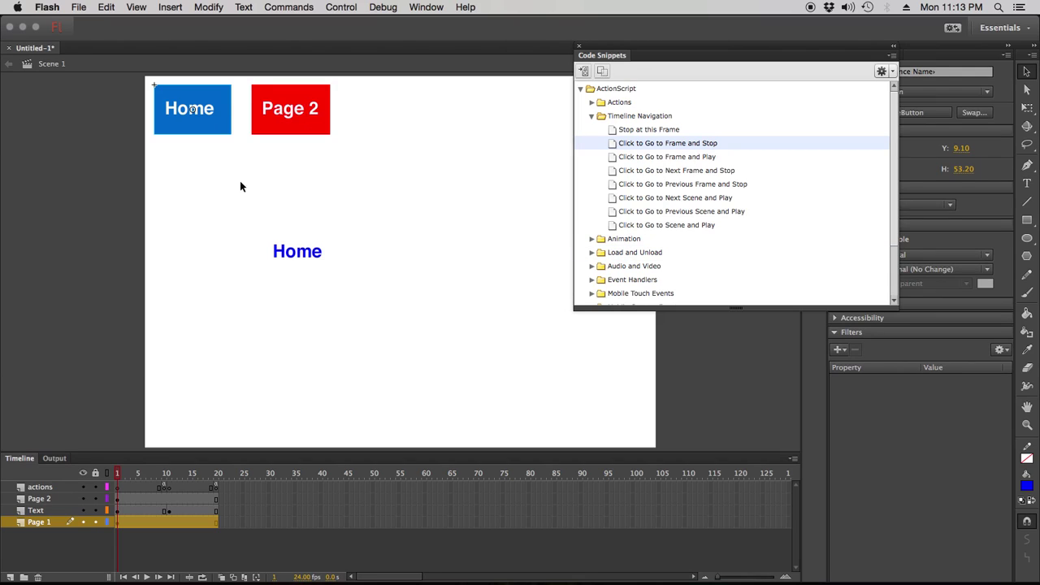
# Give the blue Home button the instance name HomeButton.
pyautogui.click(318, 101)
pyautogui.click(204, 95)
pyautogui.click(292, 90)
pyautogui.moveTo(703, 54); pyautogui.dragTo(499, 200)
pyautogui.click(209, 105)
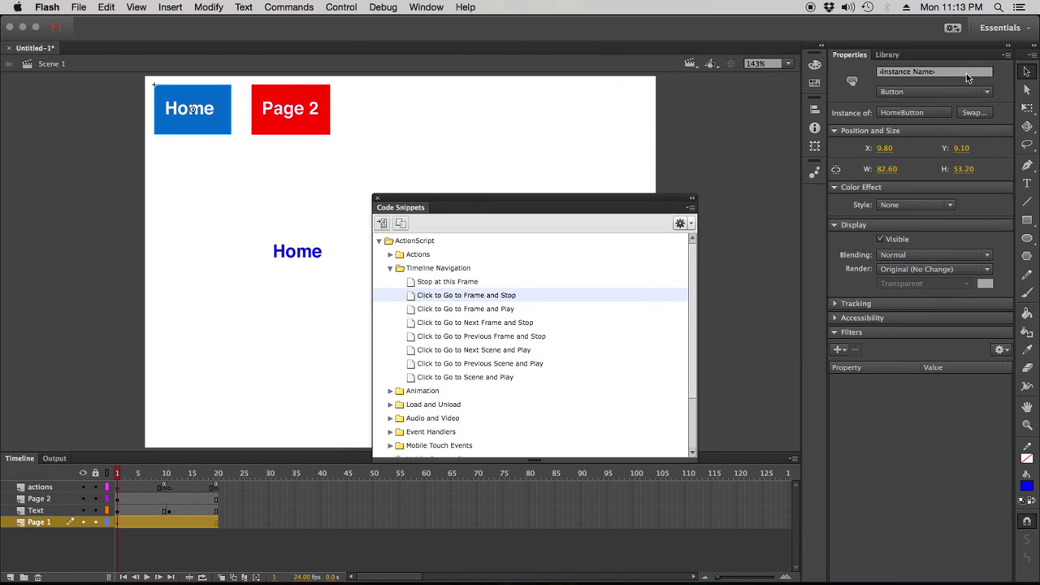
pyautogui.click(969, 73)
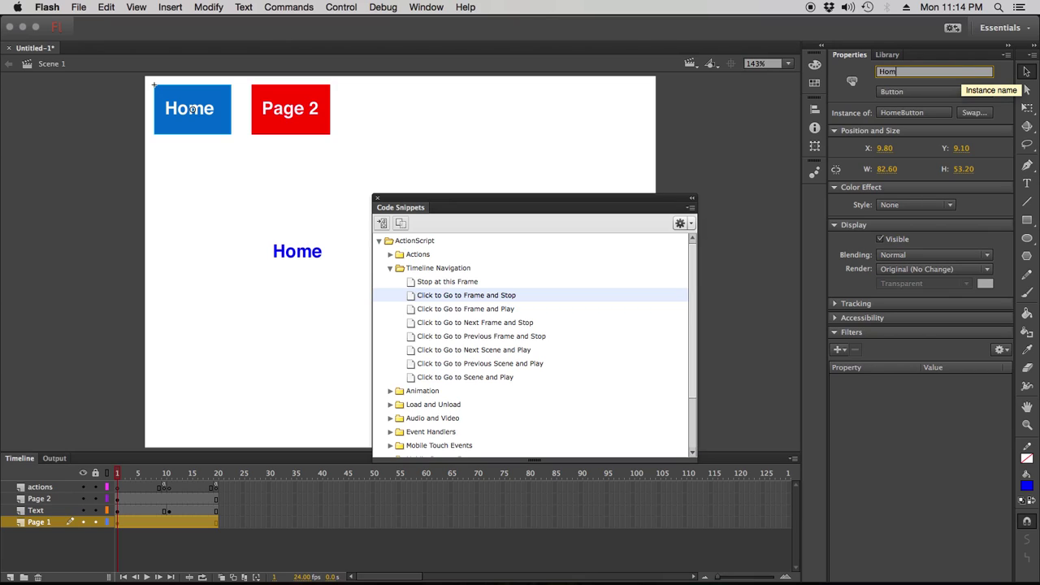
pyautogui.write('HomeButton')
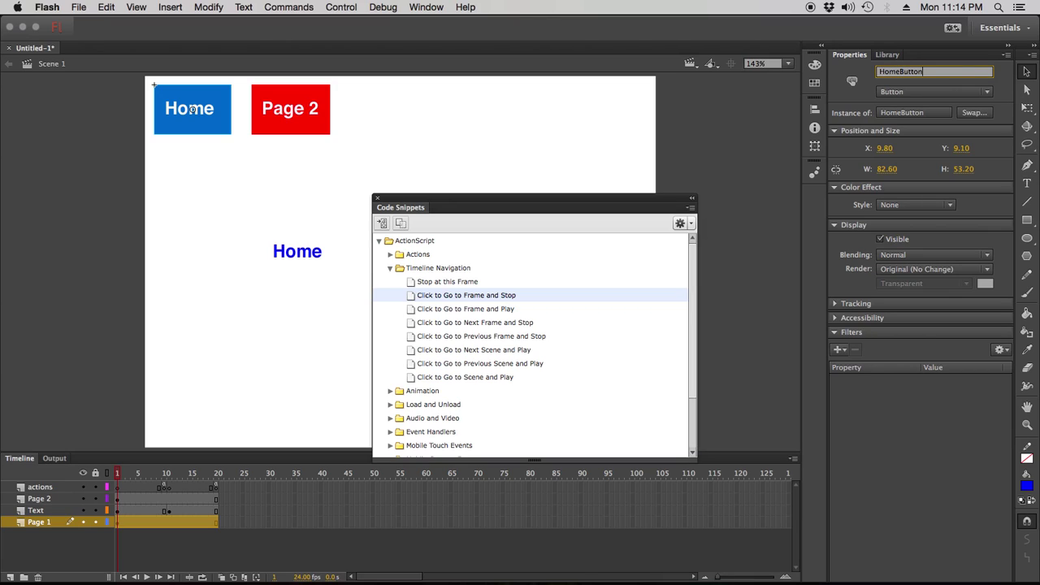
# Give the red Page 2 button the instance name PageTwoButton.
pyautogui.click(286, 92)
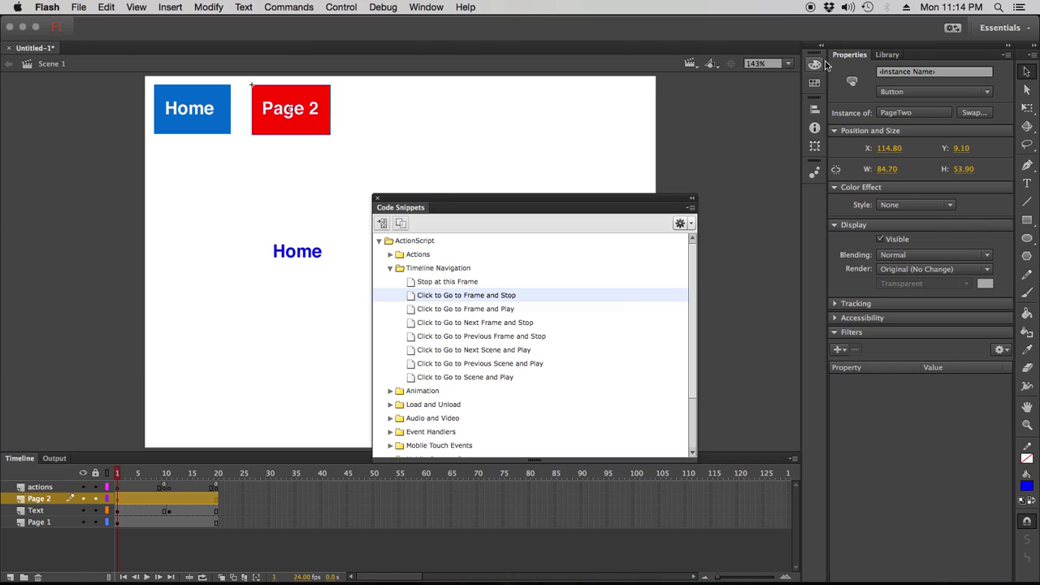
pyautogui.click(886, 72)
pyautogui.write('PageTwoButton')
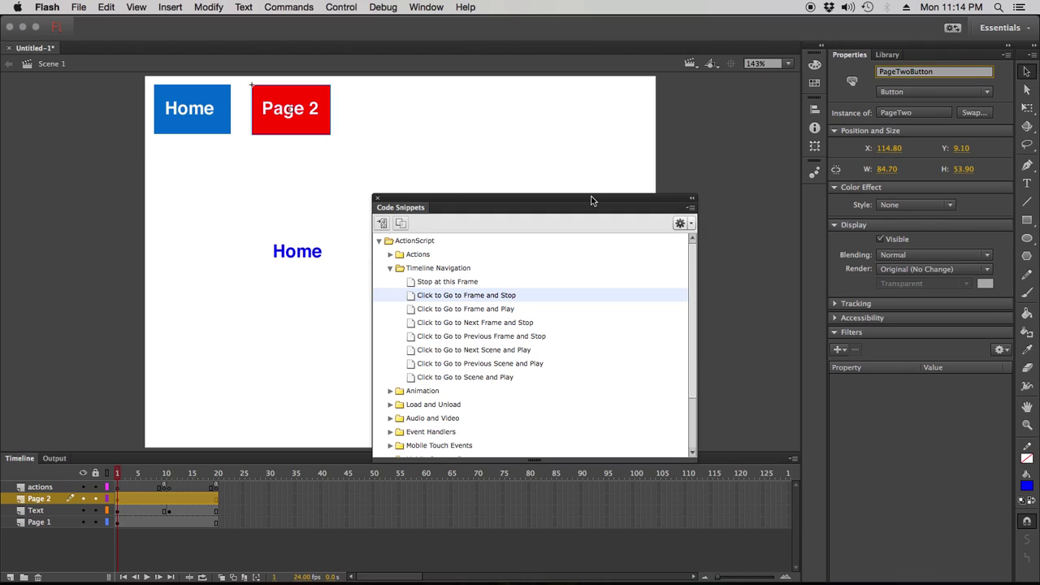
# Apply the Click to Go to Frame and Stop code snippet to the Home button.
pyautogui.moveTo(560, 196); pyautogui.dragTo(594, 174)
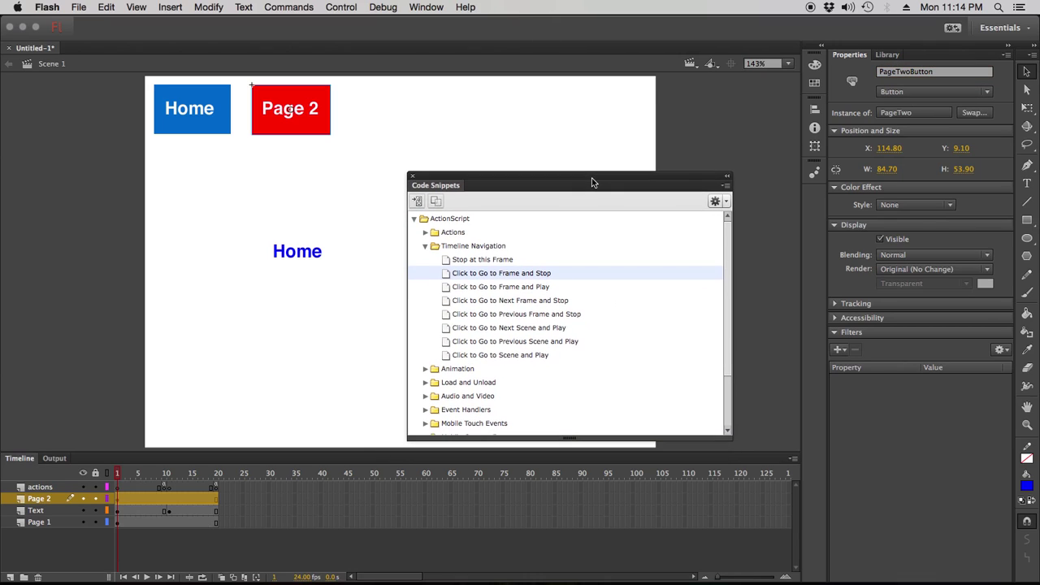
pyautogui.click(223, 120)
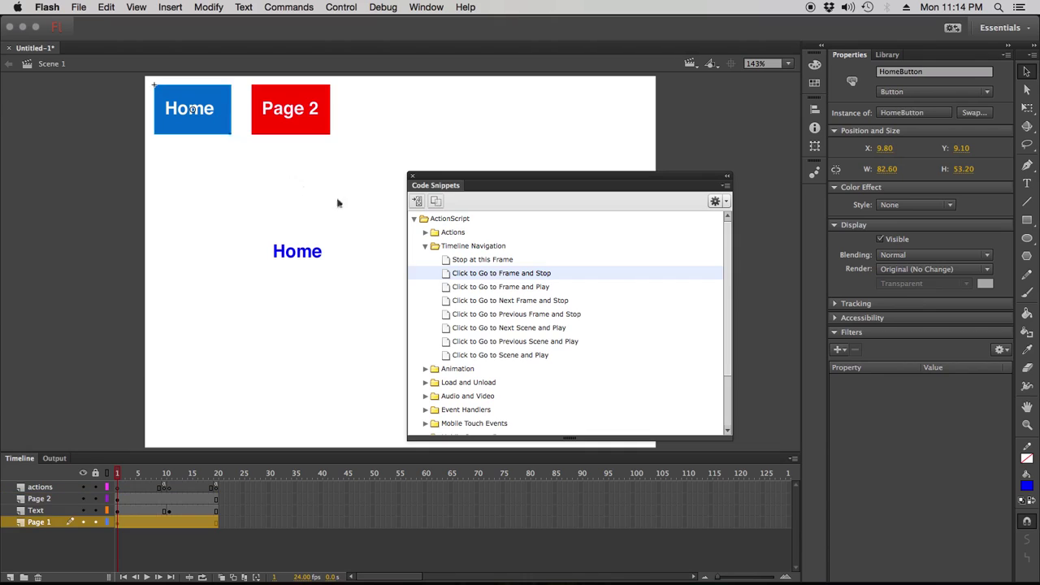
pyautogui.doubleClick(497, 274)
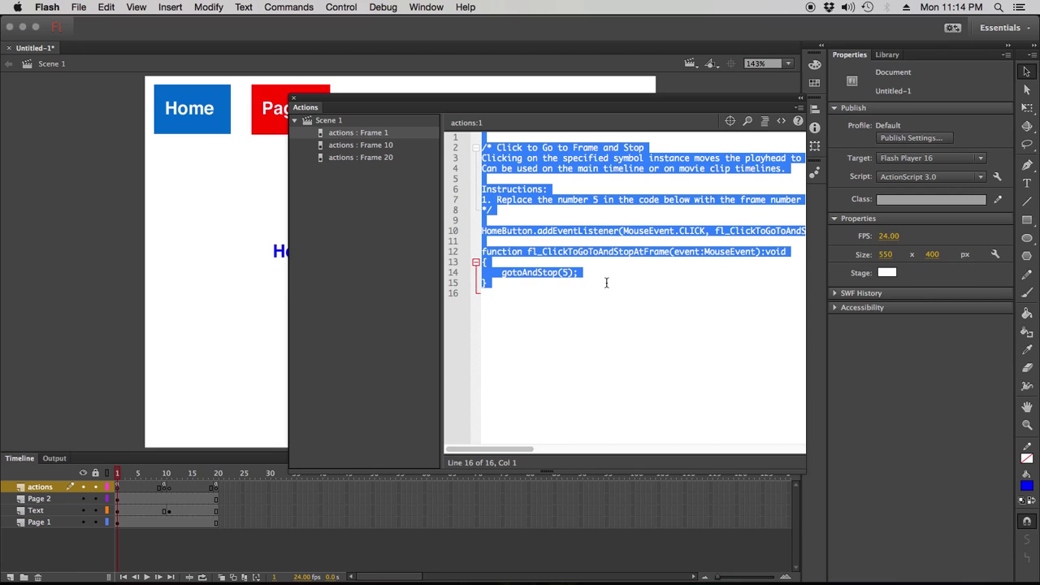
pyautogui.click(623, 313)
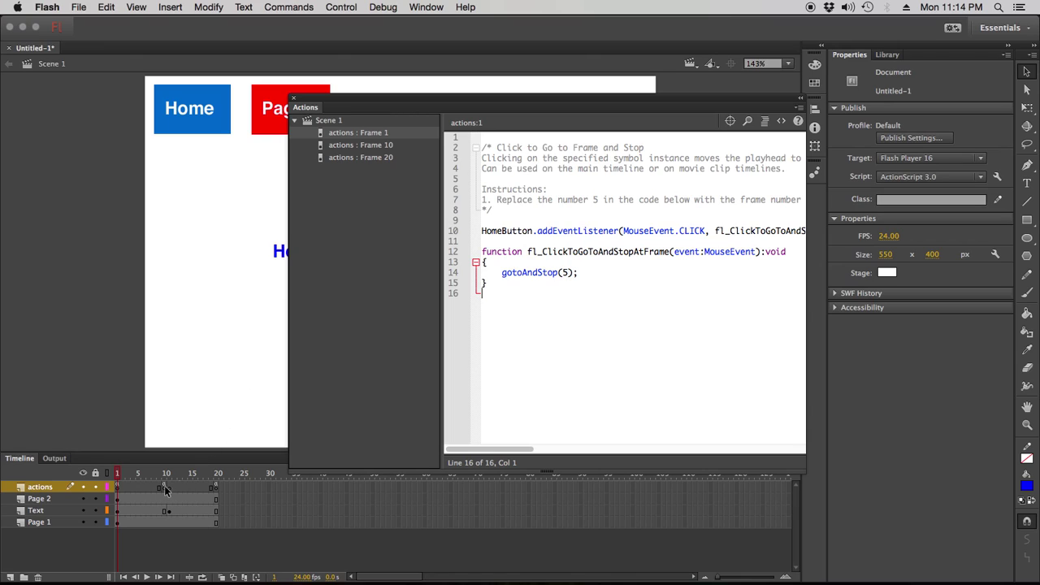
# Set the gotoAndStop frame in the HomeButton click function to 10 and close the script editor.
pyautogui.click(566, 273)
pyautogui.press('BackSpace')
pyautogui.write('10')
pyautogui.click(295, 101)
# Apply the Click to Go to Frame and Stop code snippet to the Page 2 button.
pyautogui.click(300, 93)
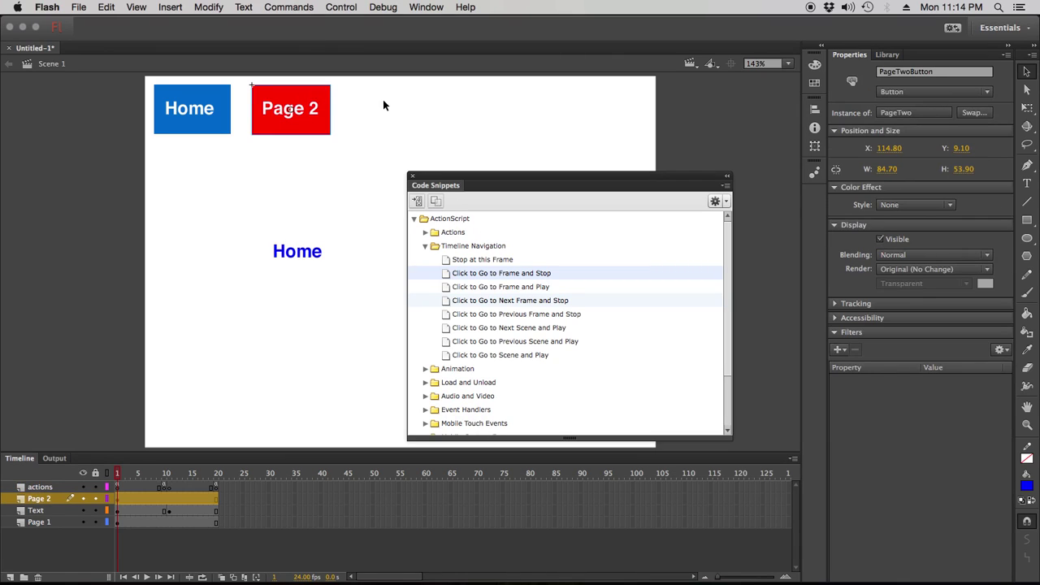
pyautogui.doubleClick(496, 275)
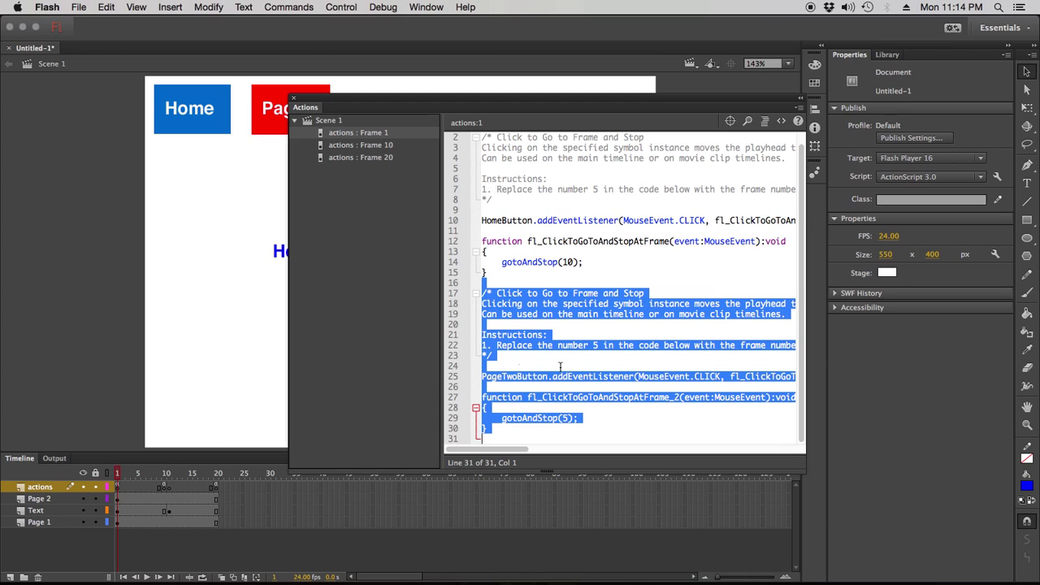
pyautogui.moveTo(489, 103); pyautogui.dragTo(507, 81)
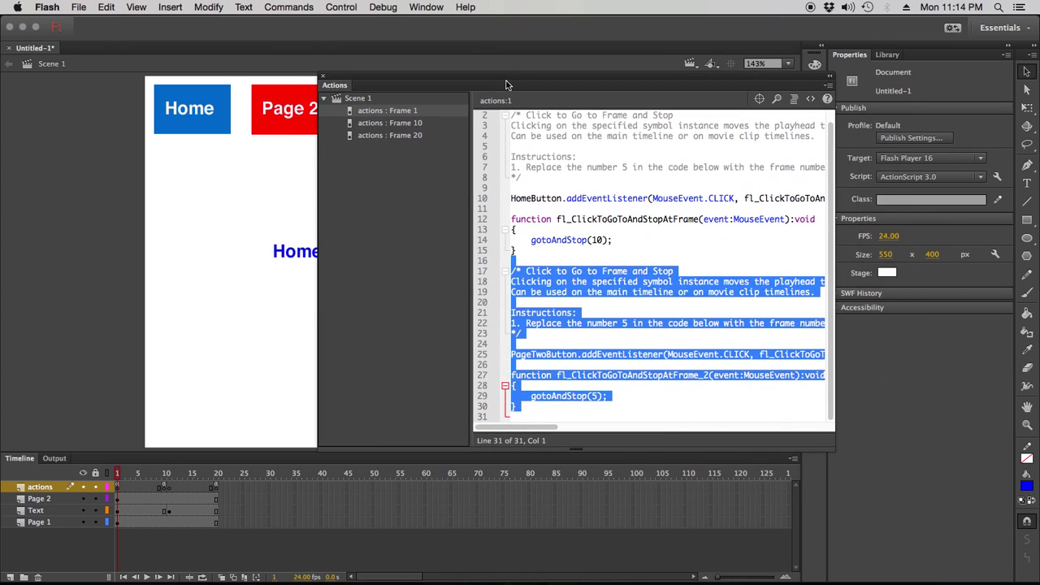
pyautogui.click(638, 387)
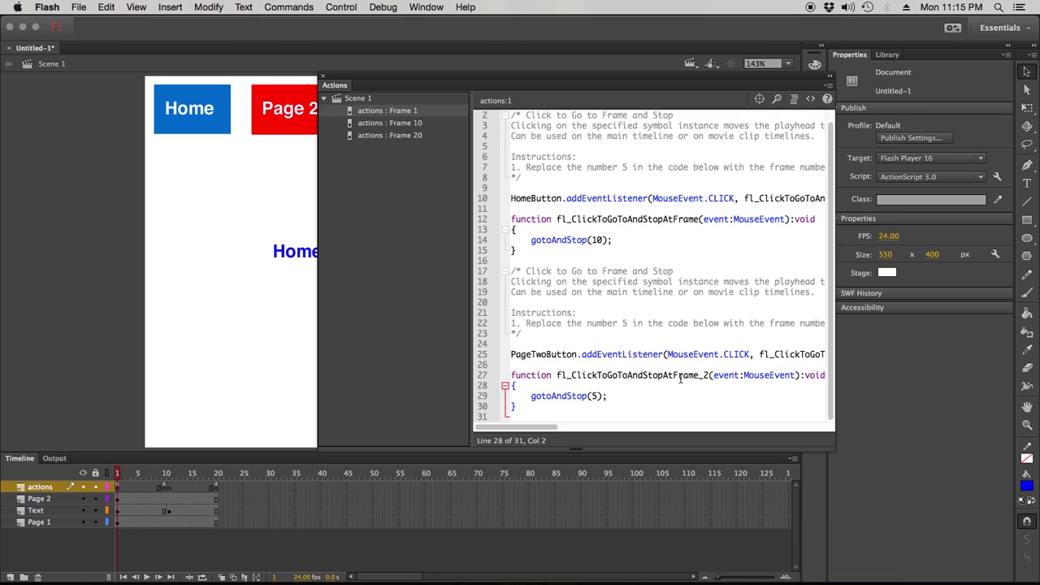
# Set the gotoAndStop frame in the PageTwoButton click function to 20 and close the script editor.
pyautogui.moveTo(542, 433)
pyautogui.mouseDown()
pyautogui.moveTo(582, 429)
pyautogui.moveTo(542, 428)
pyautogui.mouseUp()
pyautogui.click(596, 395)
pyautogui.press('BackSpace')
pyautogui.write('20')
pyautogui.click(321, 76)
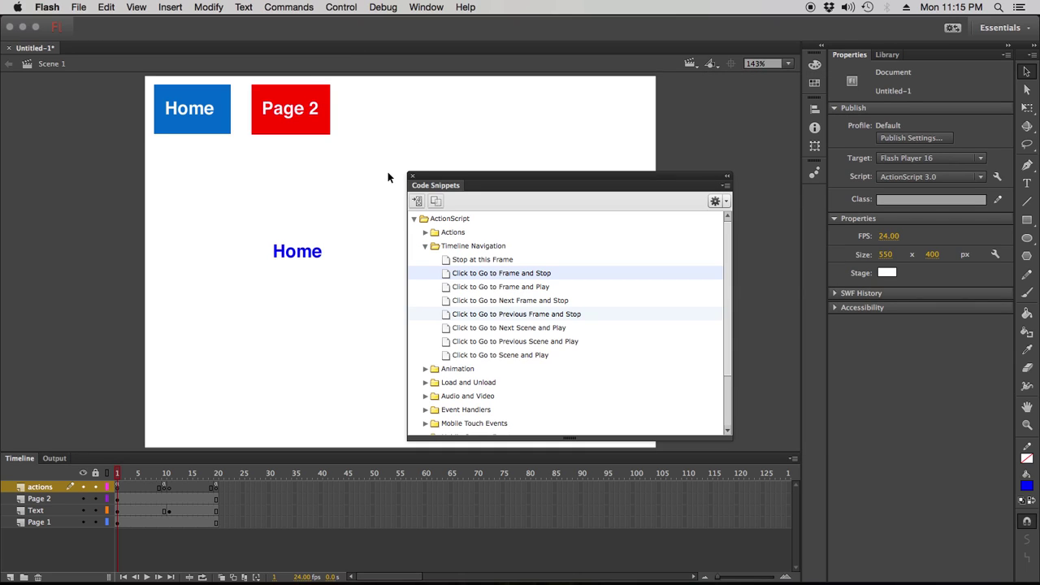
# Test the movie, switch repeatedly between the Home and Page 2 buttons, and close the preview.
pyautogui.press('super+Return')
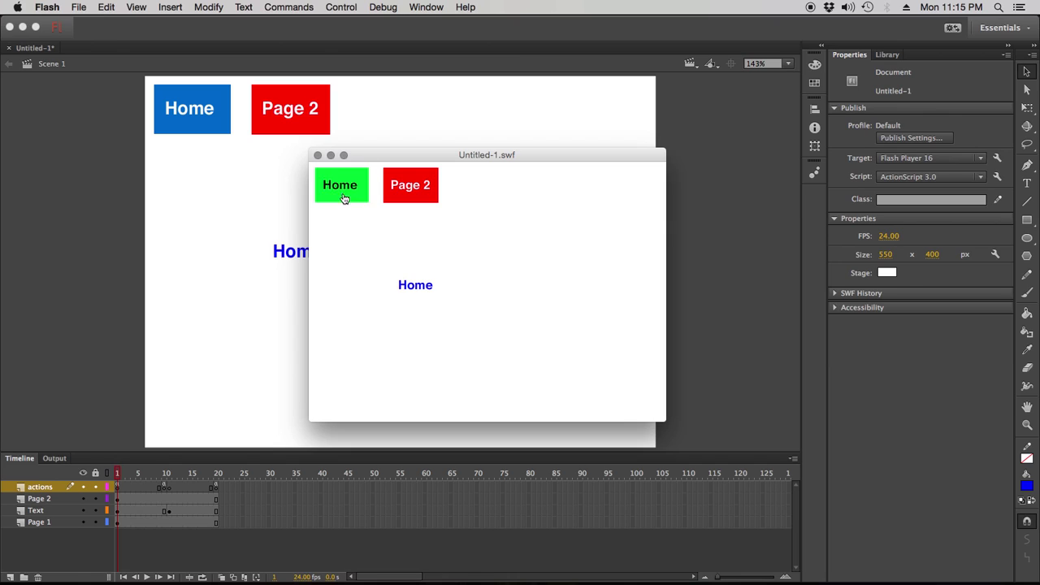
pyautogui.click(410, 188)
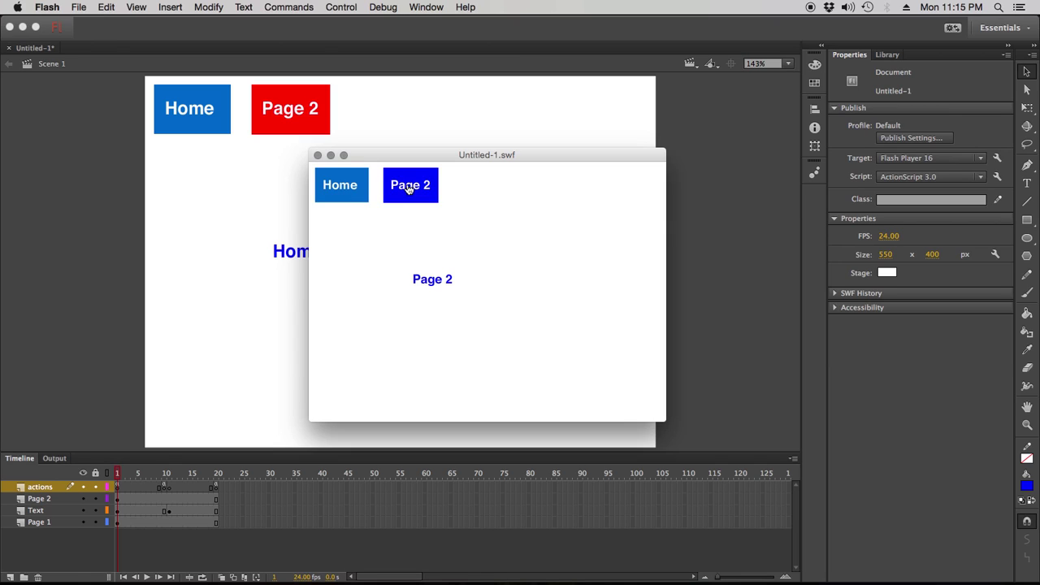
pyautogui.click(345, 195)
pyautogui.click(410, 189)
pyautogui.click(350, 195)
pyautogui.click(415, 193)
pyautogui.click(344, 189)
pyautogui.click(411, 200)
pyautogui.click(349, 195)
pyautogui.click(406, 196)
pyautogui.click(332, 195)
pyautogui.click(410, 186)
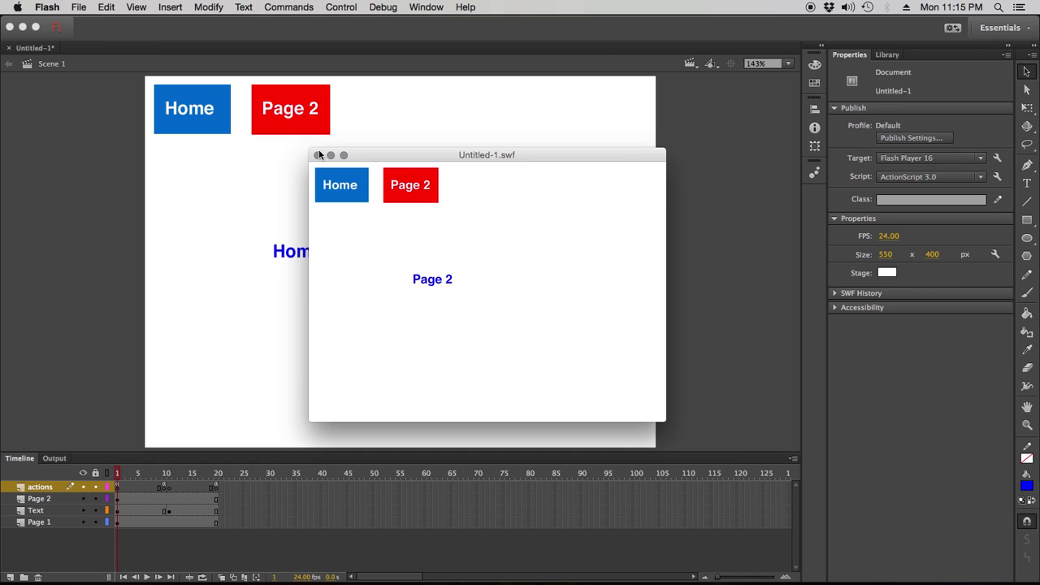
pyautogui.click(317, 156)
# Review the HomeButton and PageTwoButton scripts on frame 1 of the actions layer and close the script editor.
pyautogui.moveTo(525, 184); pyautogui.dragTo(711, 116)
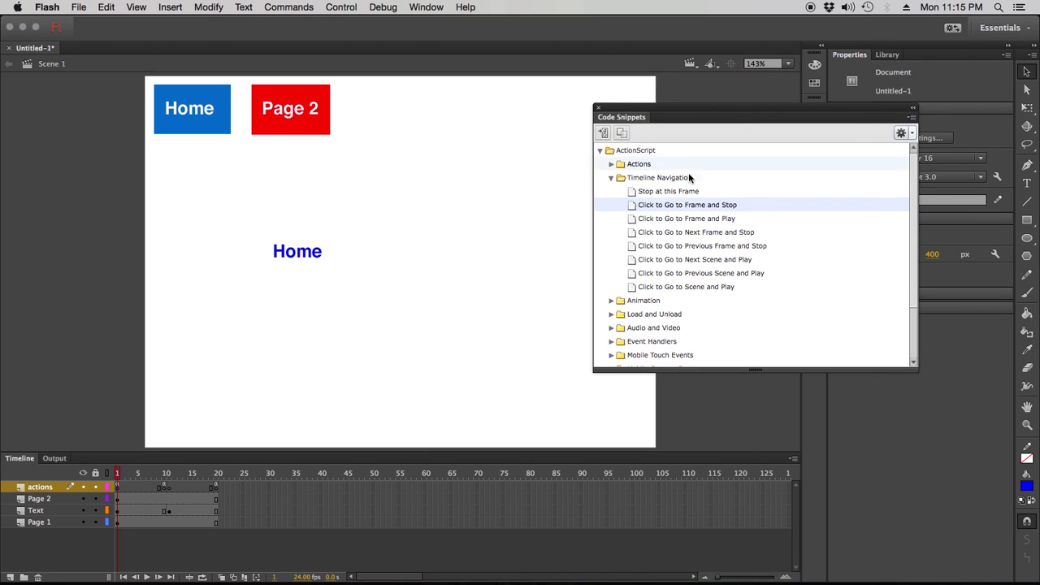
pyautogui.click(307, 115)
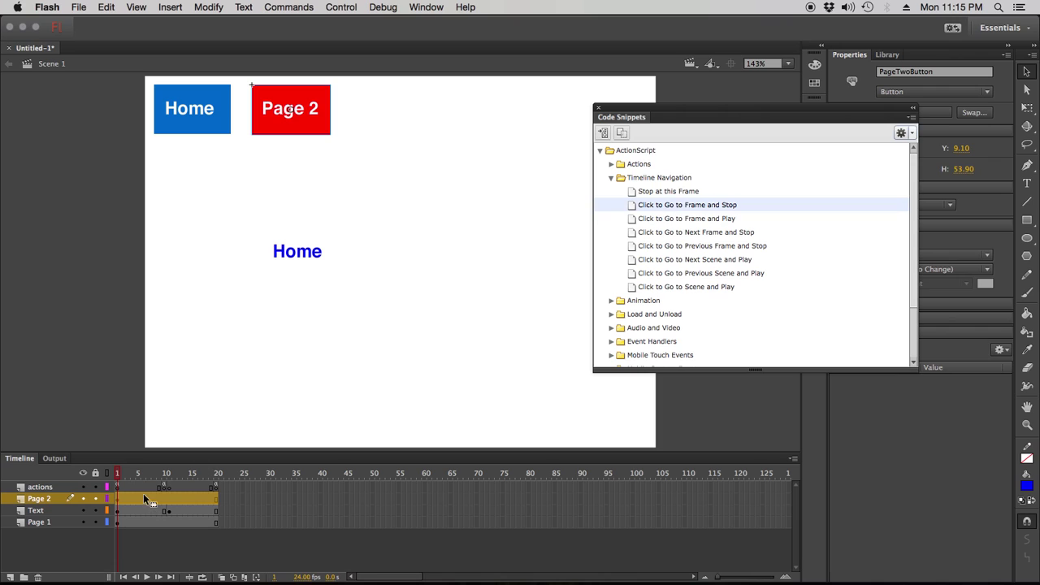
pyautogui.click(116, 487)
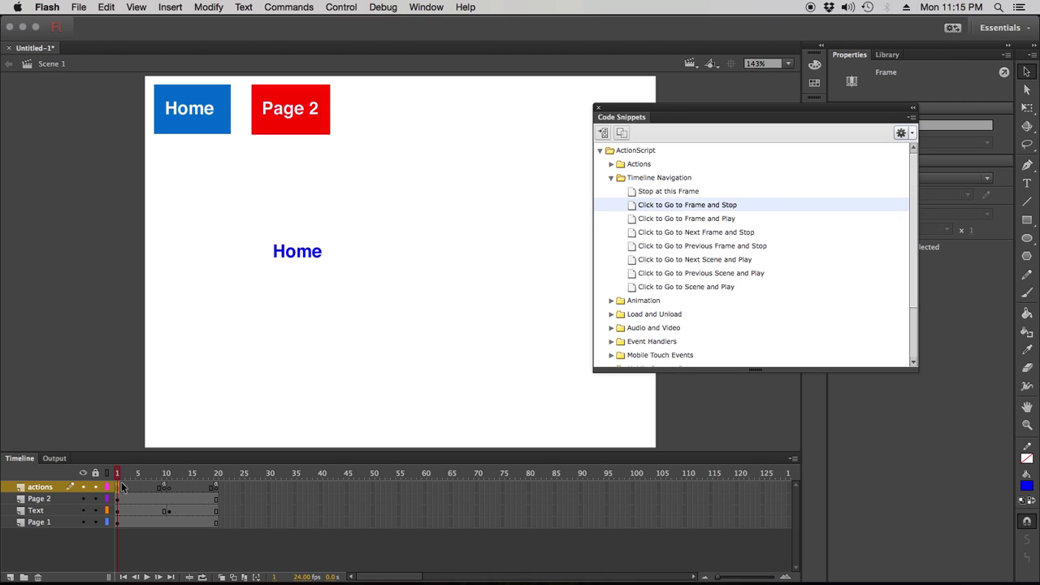
pyautogui.rightClick(119, 487)
pyautogui.click(148, 569)
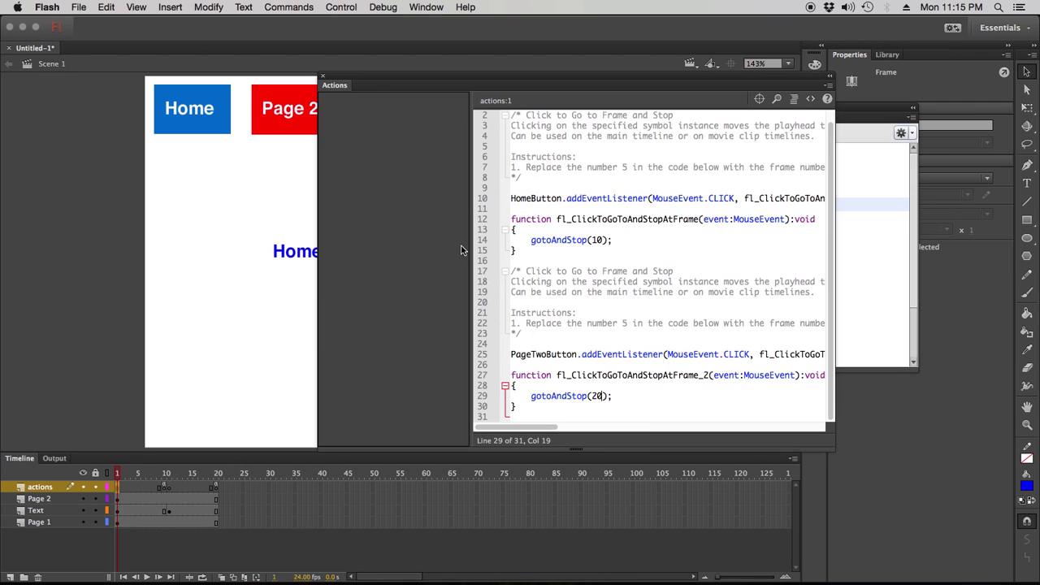
pyautogui.moveTo(511, 198); pyautogui.dragTo(567, 199)
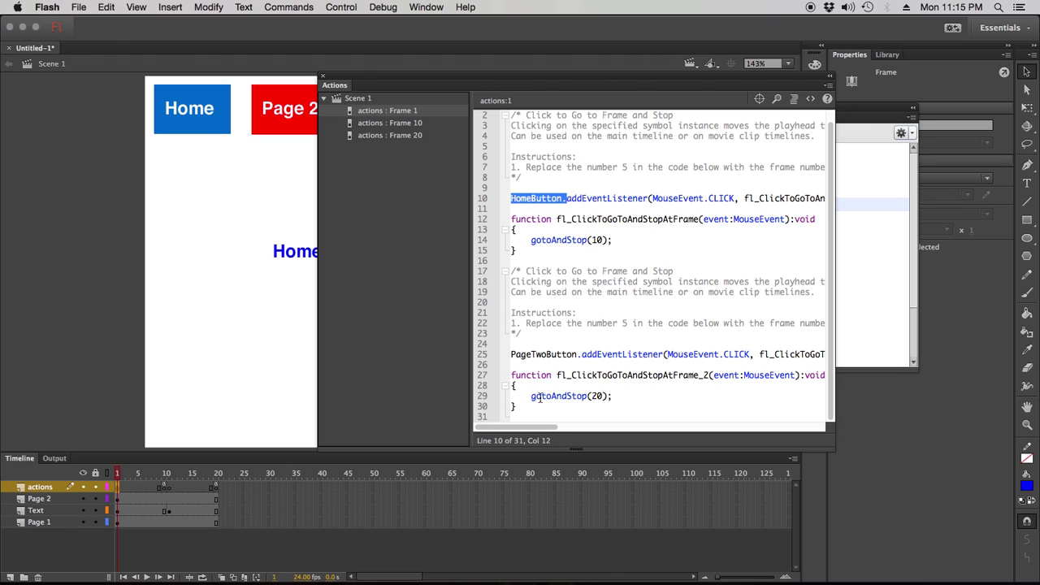
pyautogui.click(323, 78)
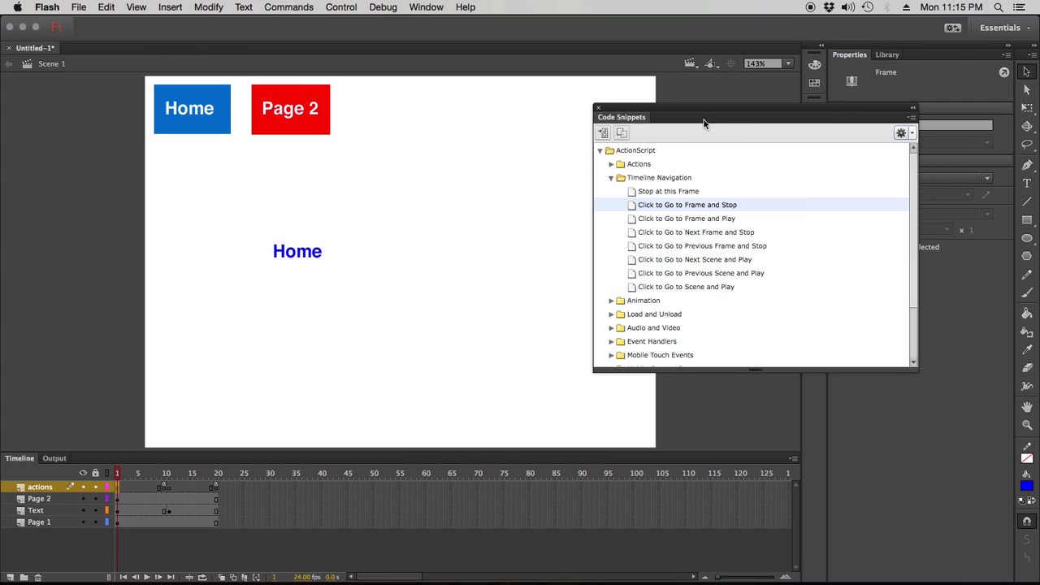
pyautogui.moveTo(693, 113); pyautogui.dragTo(620, 103)
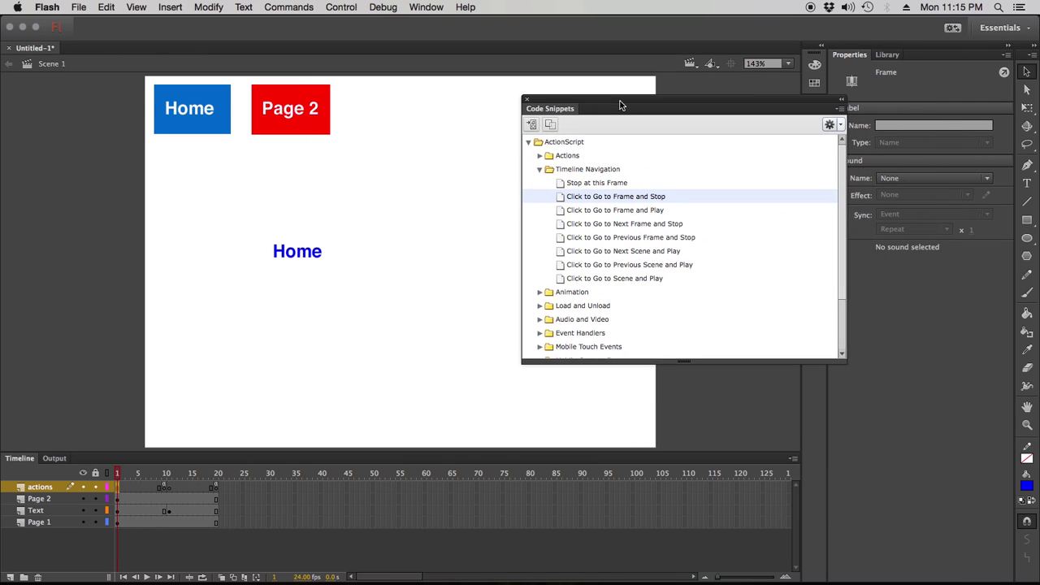
# Close the floating Code Snippets window.
pyautogui.click(525, 100)
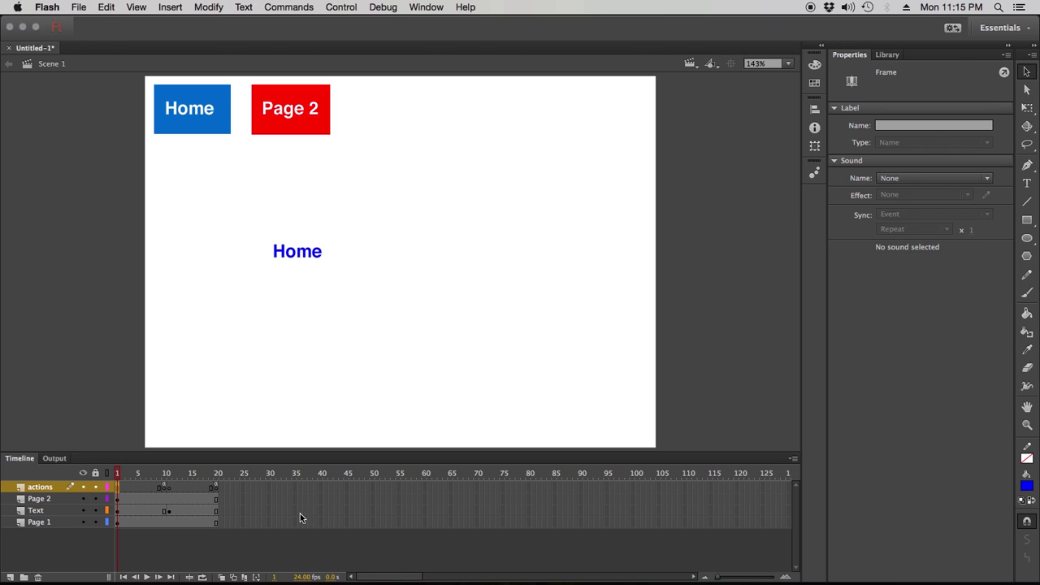
pyautogui.moveTo(321, 581)
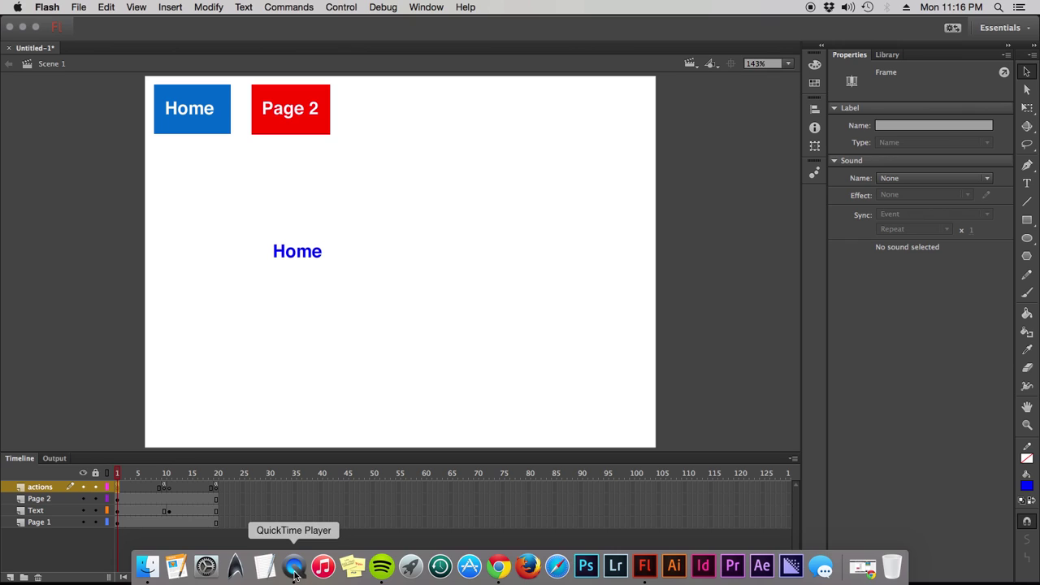
pyautogui.click(296, 570)
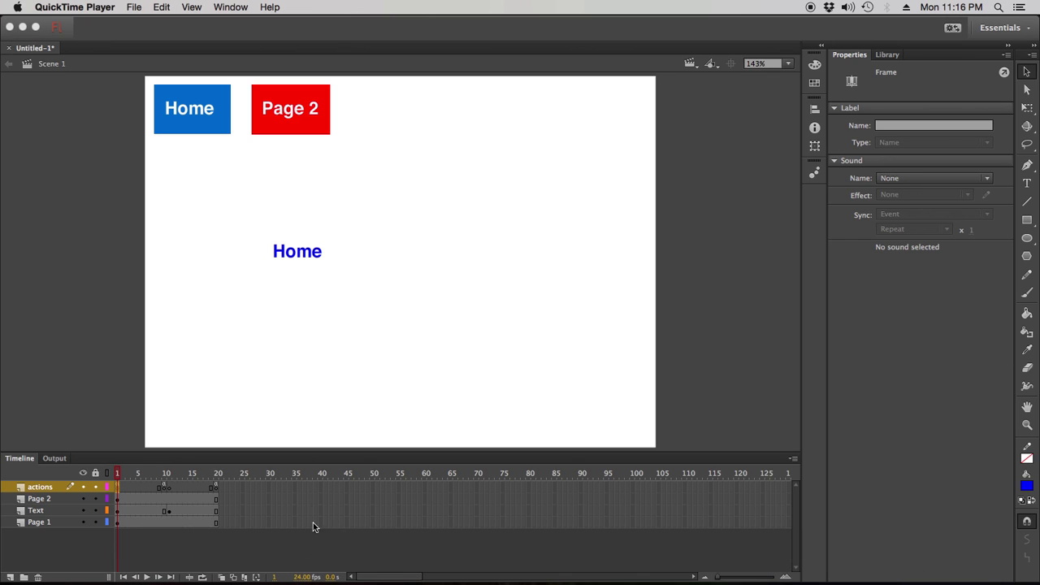
pyautogui.click(133, 8)
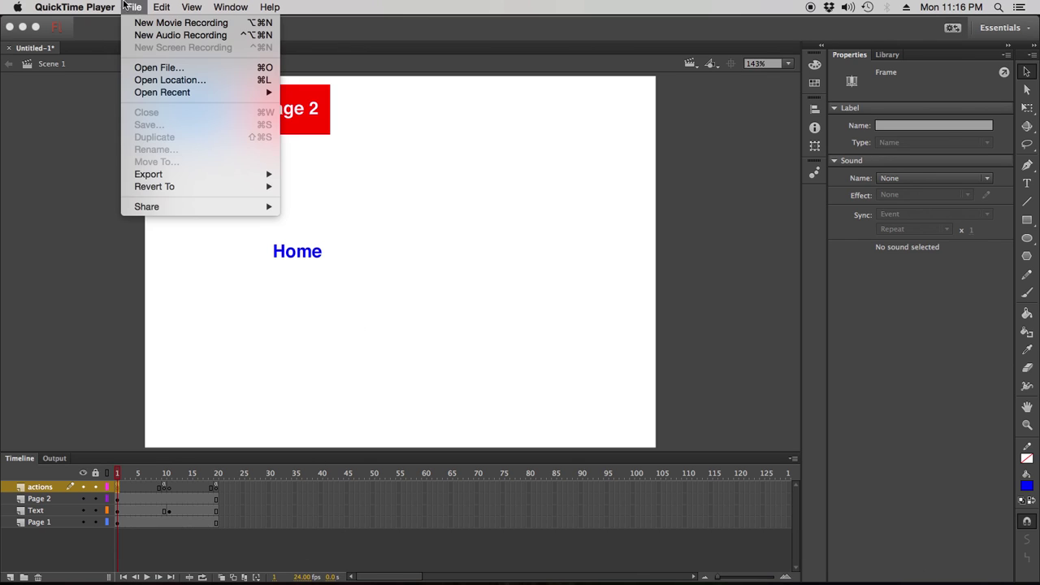
pyautogui.click(320, 507)
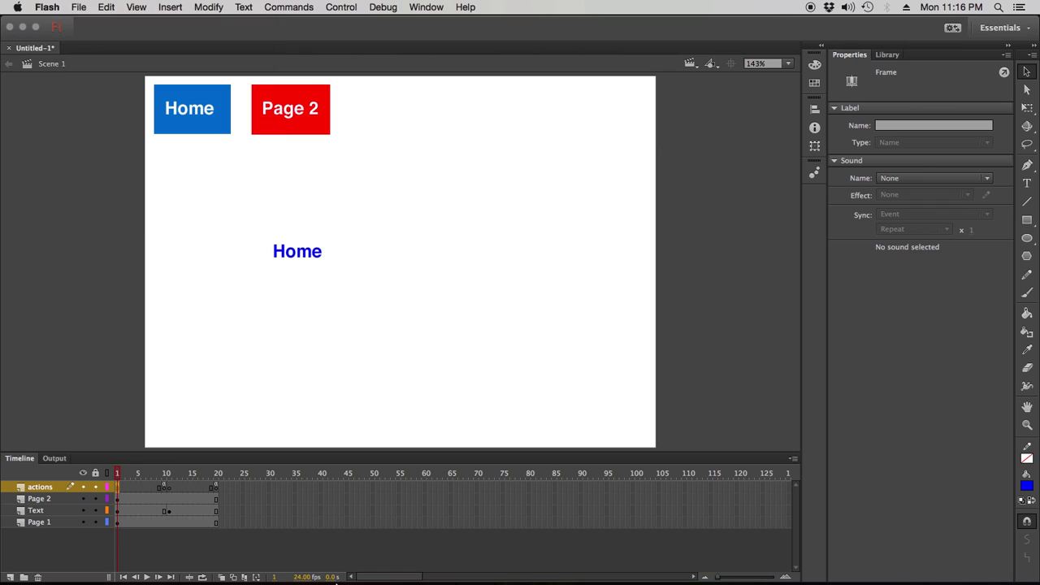
pyautogui.click(293, 569)
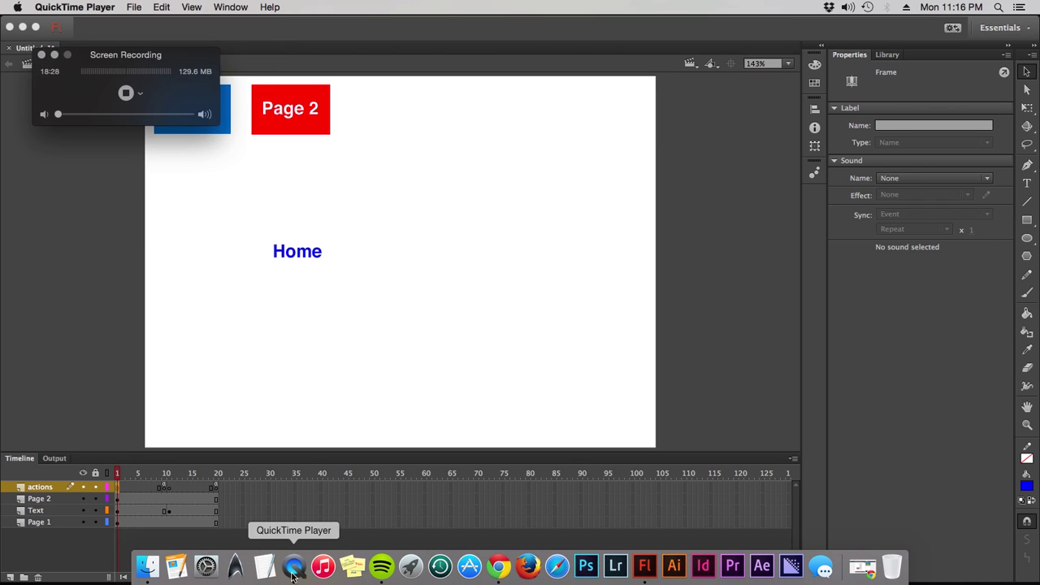